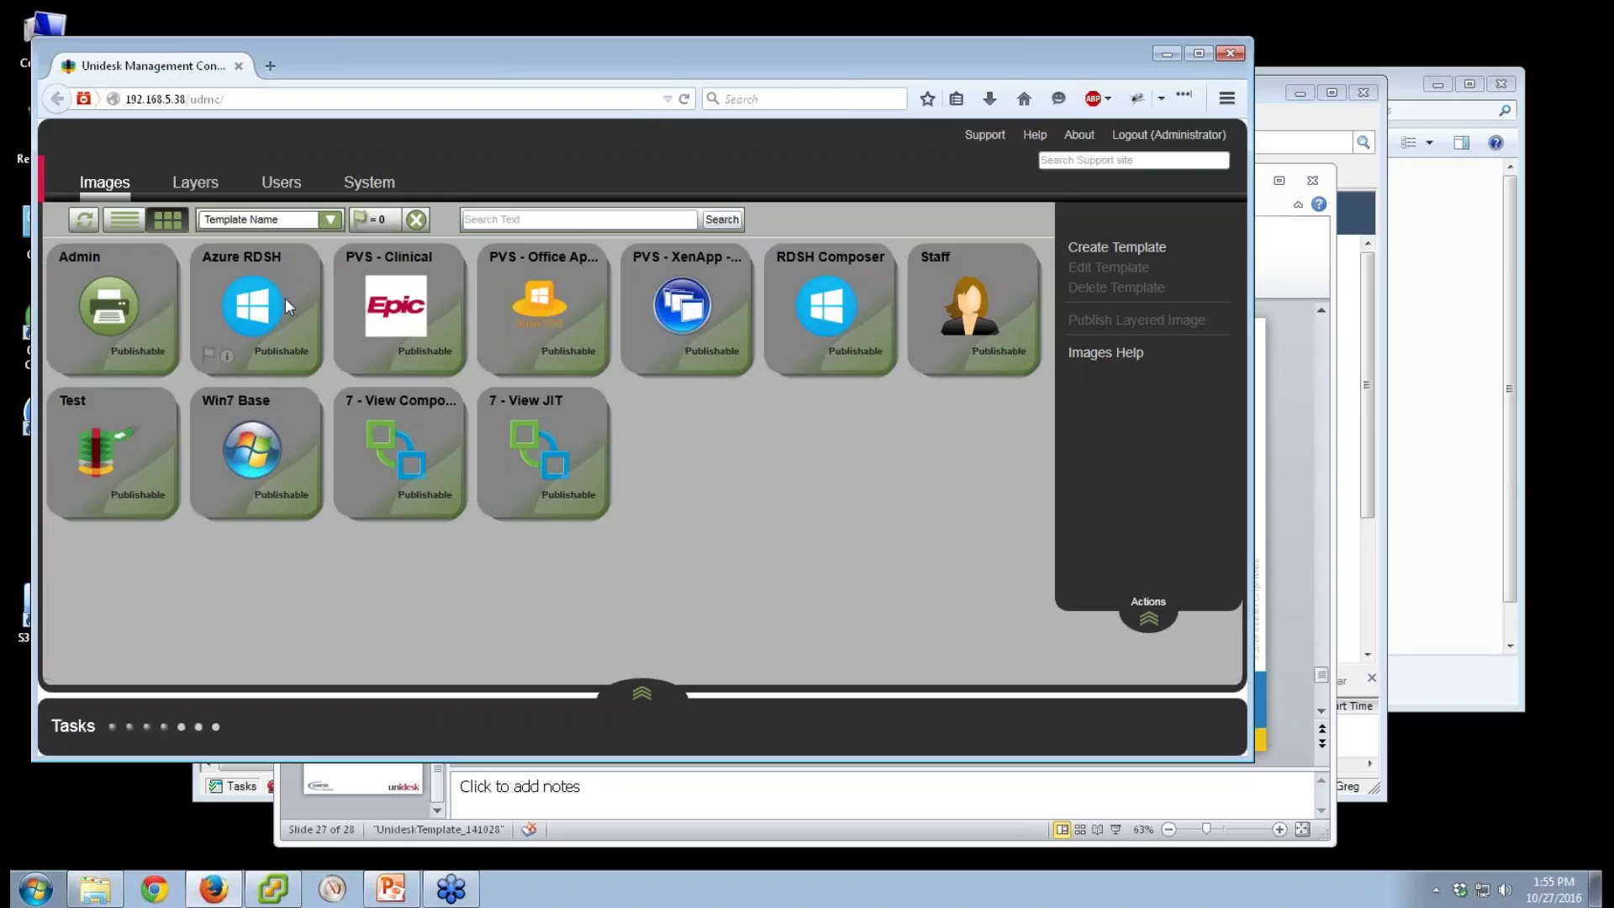
# Examine the details of the PVS - Clinical, Staff and Win7 Base templates, including connector, disk format and layer assignments
pyautogui.click(366, 355)
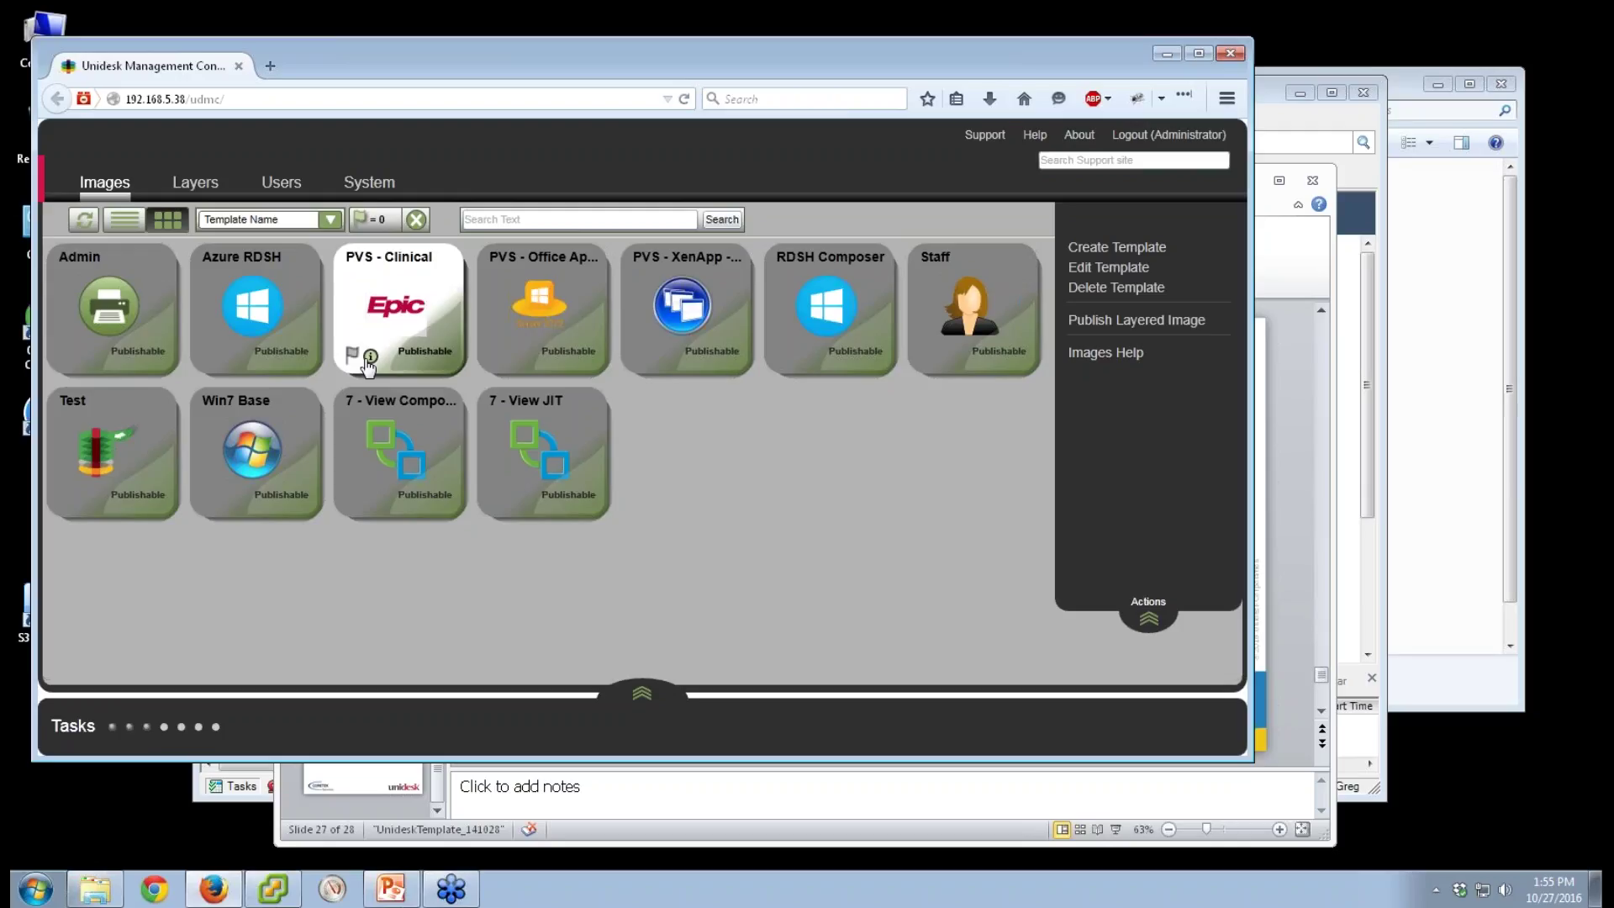
pyautogui.click(370, 356)
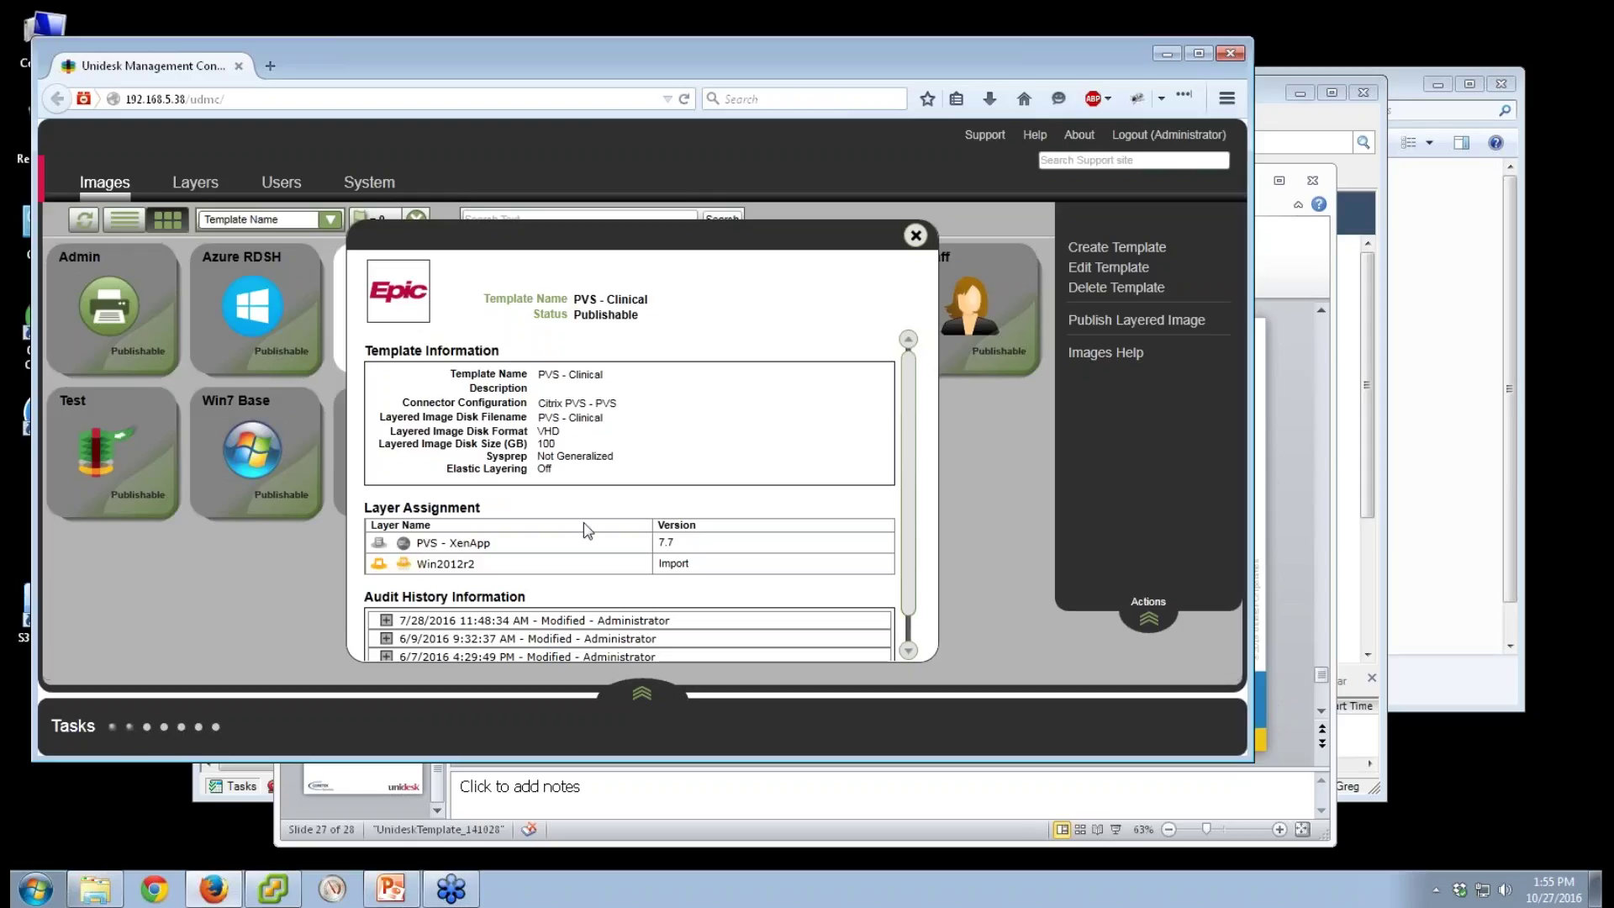
pyautogui.click(915, 236)
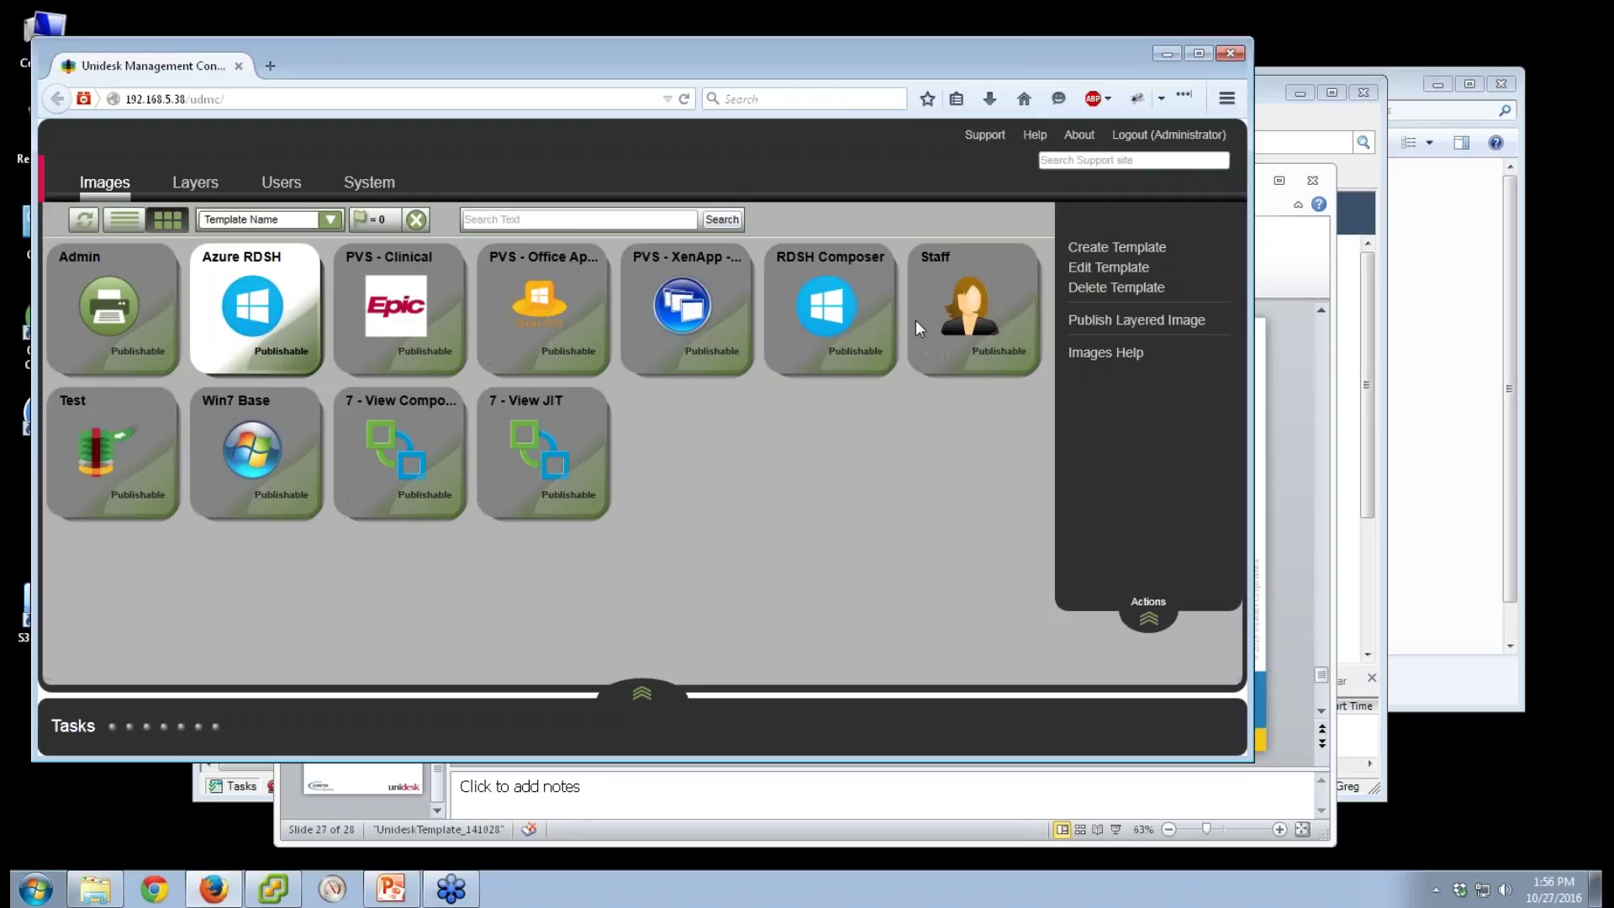
pyautogui.click(946, 326)
pyautogui.click(945, 355)
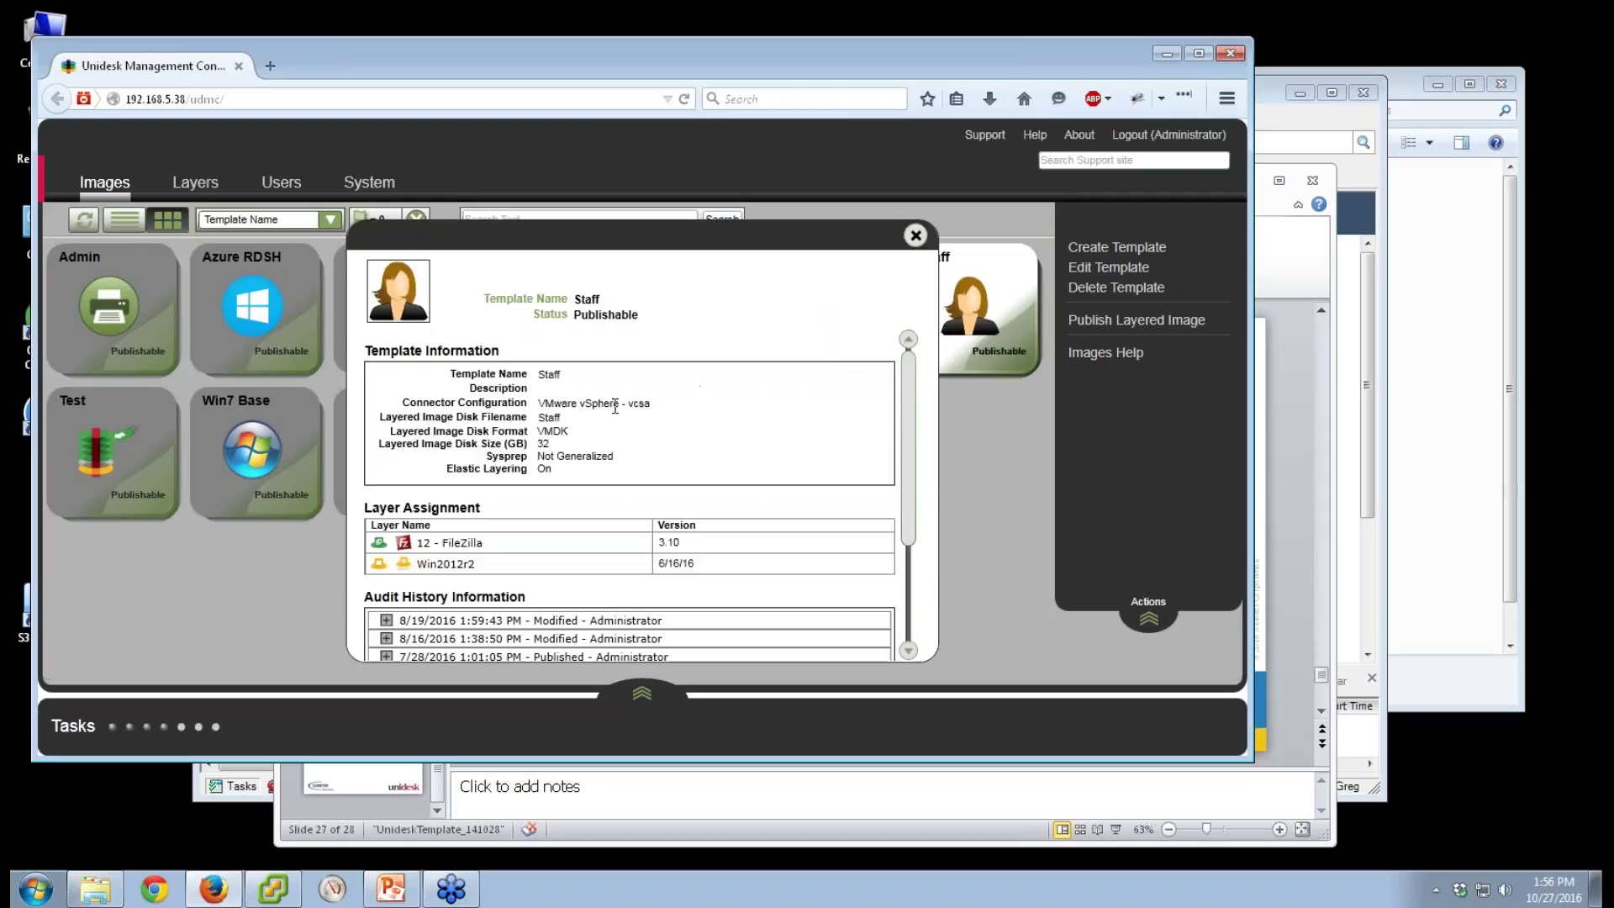
pyautogui.click(916, 235)
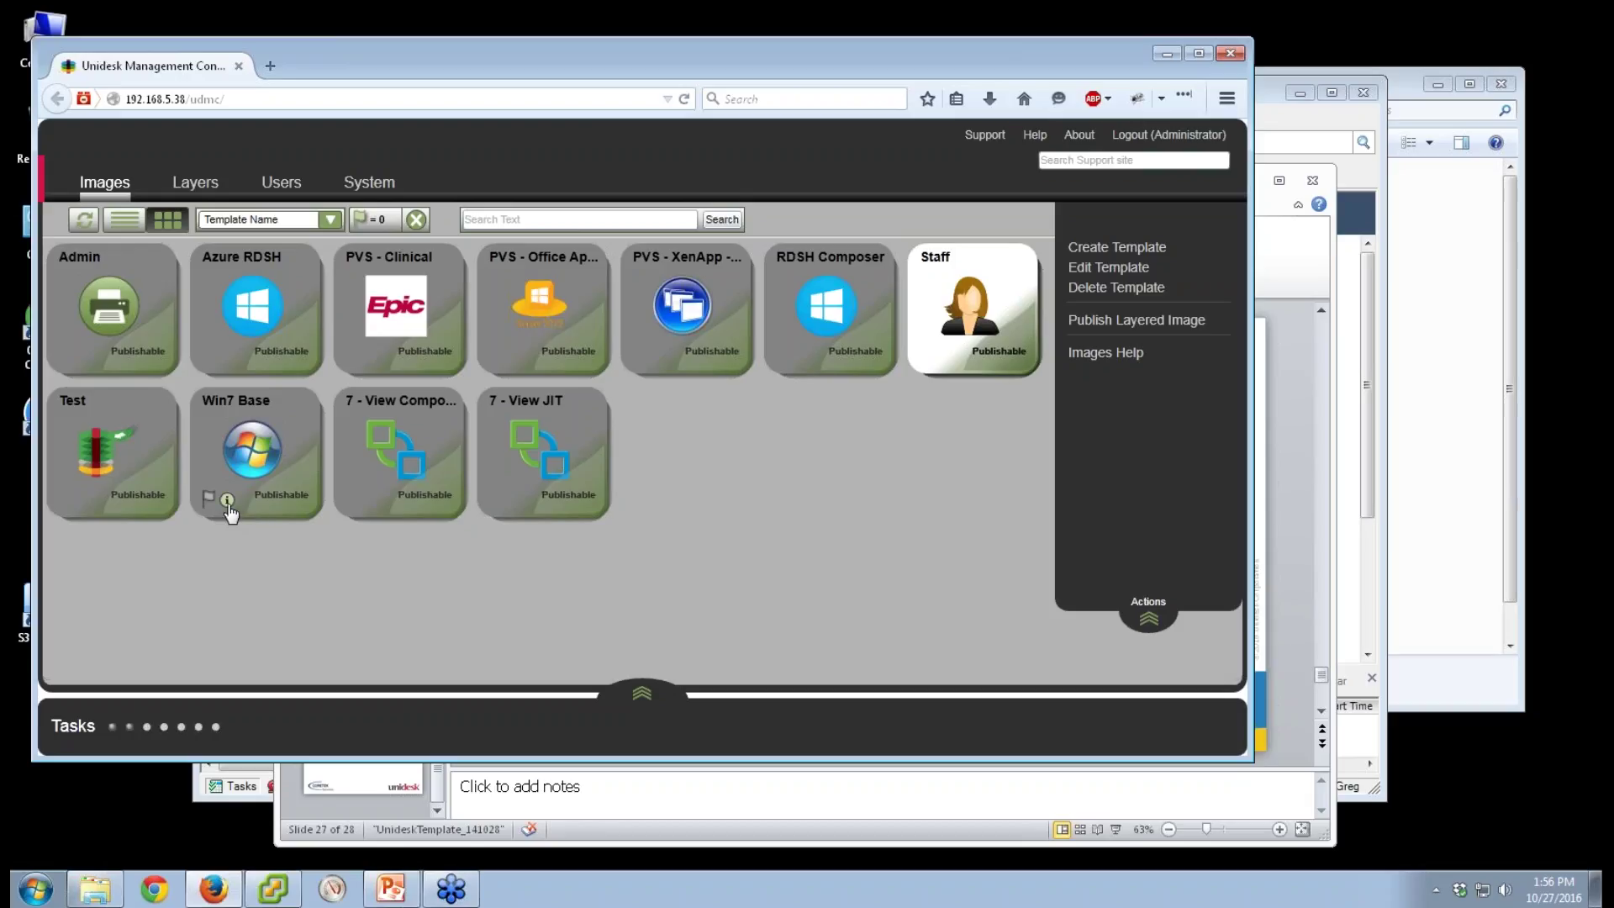
pyautogui.click(227, 500)
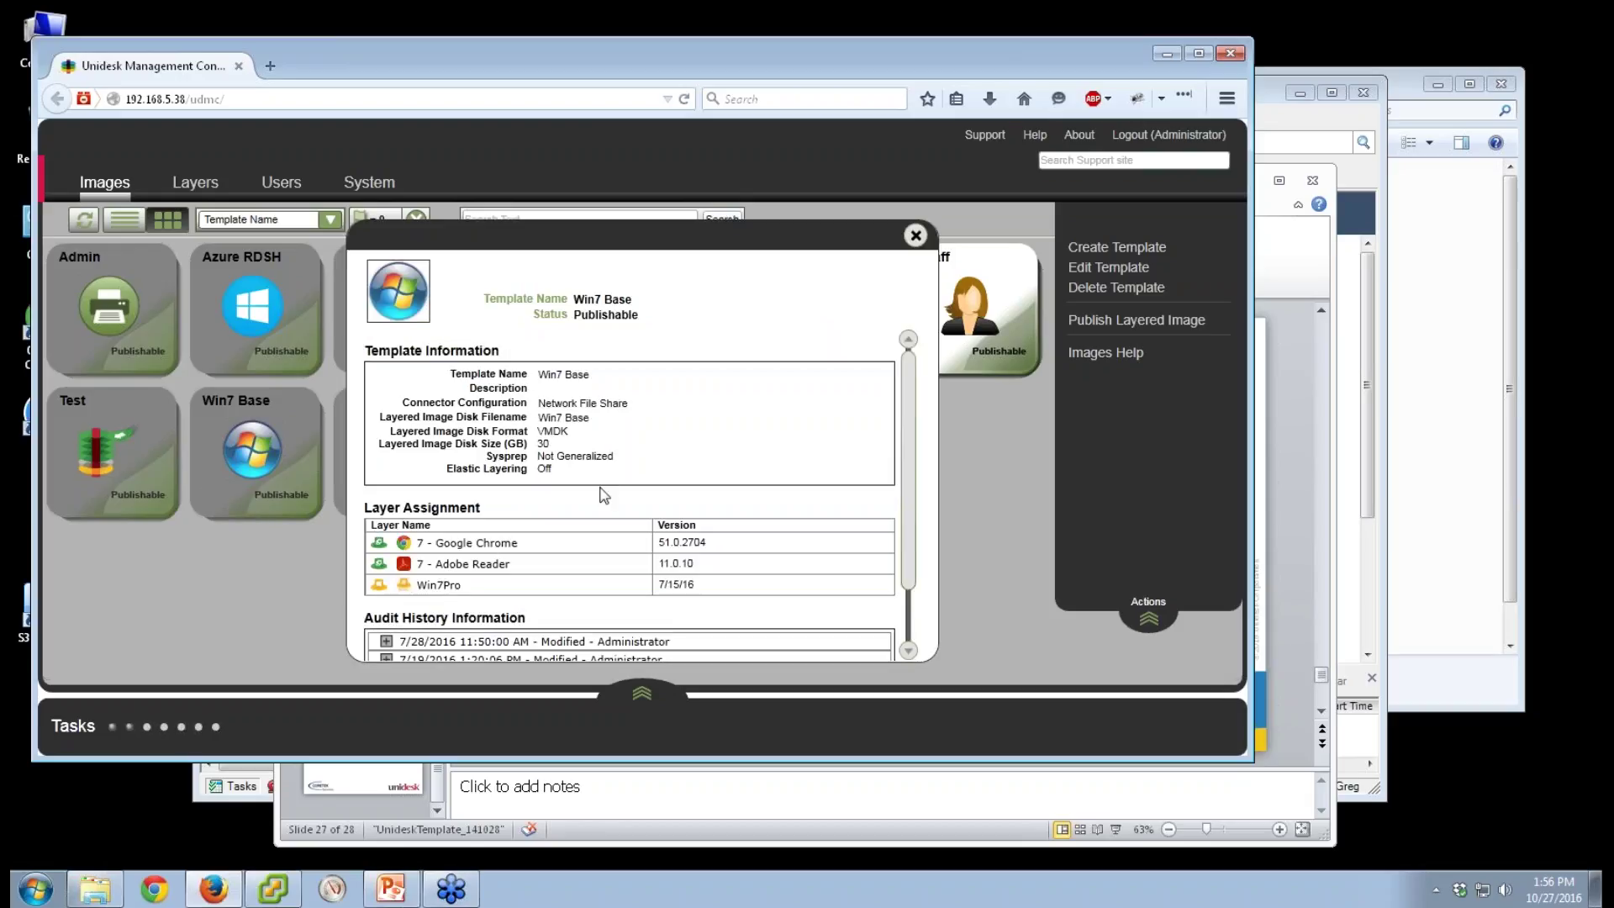
pyautogui.click(916, 238)
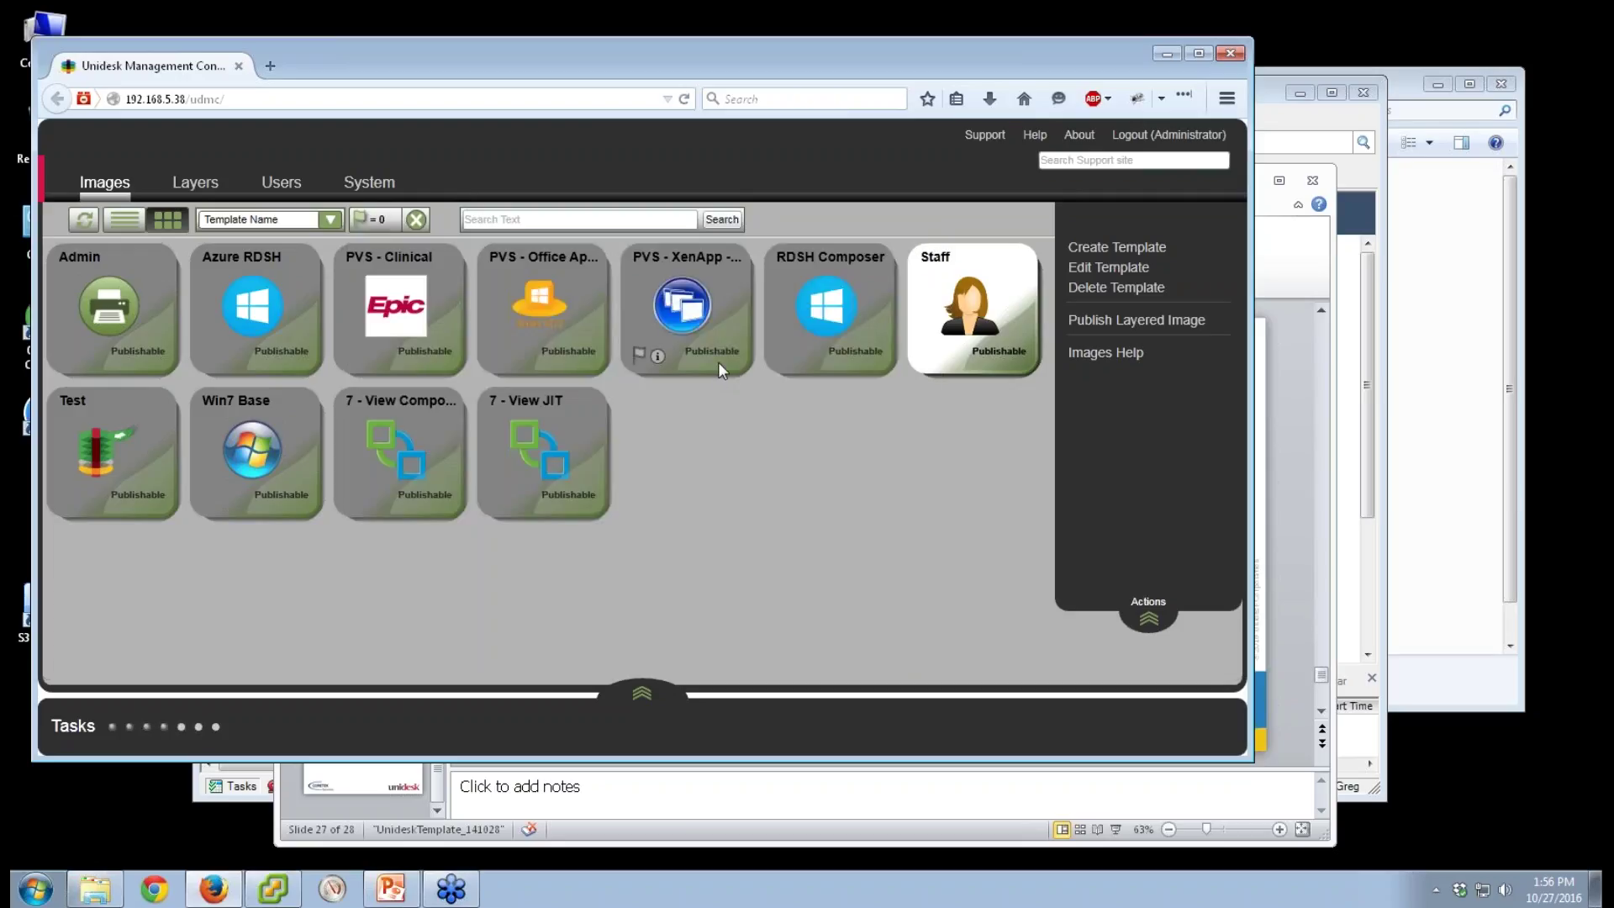
# Start a new image template named "PVS - XenDesktop" and give it the Windows logo icon
pyautogui.click(1136, 247)
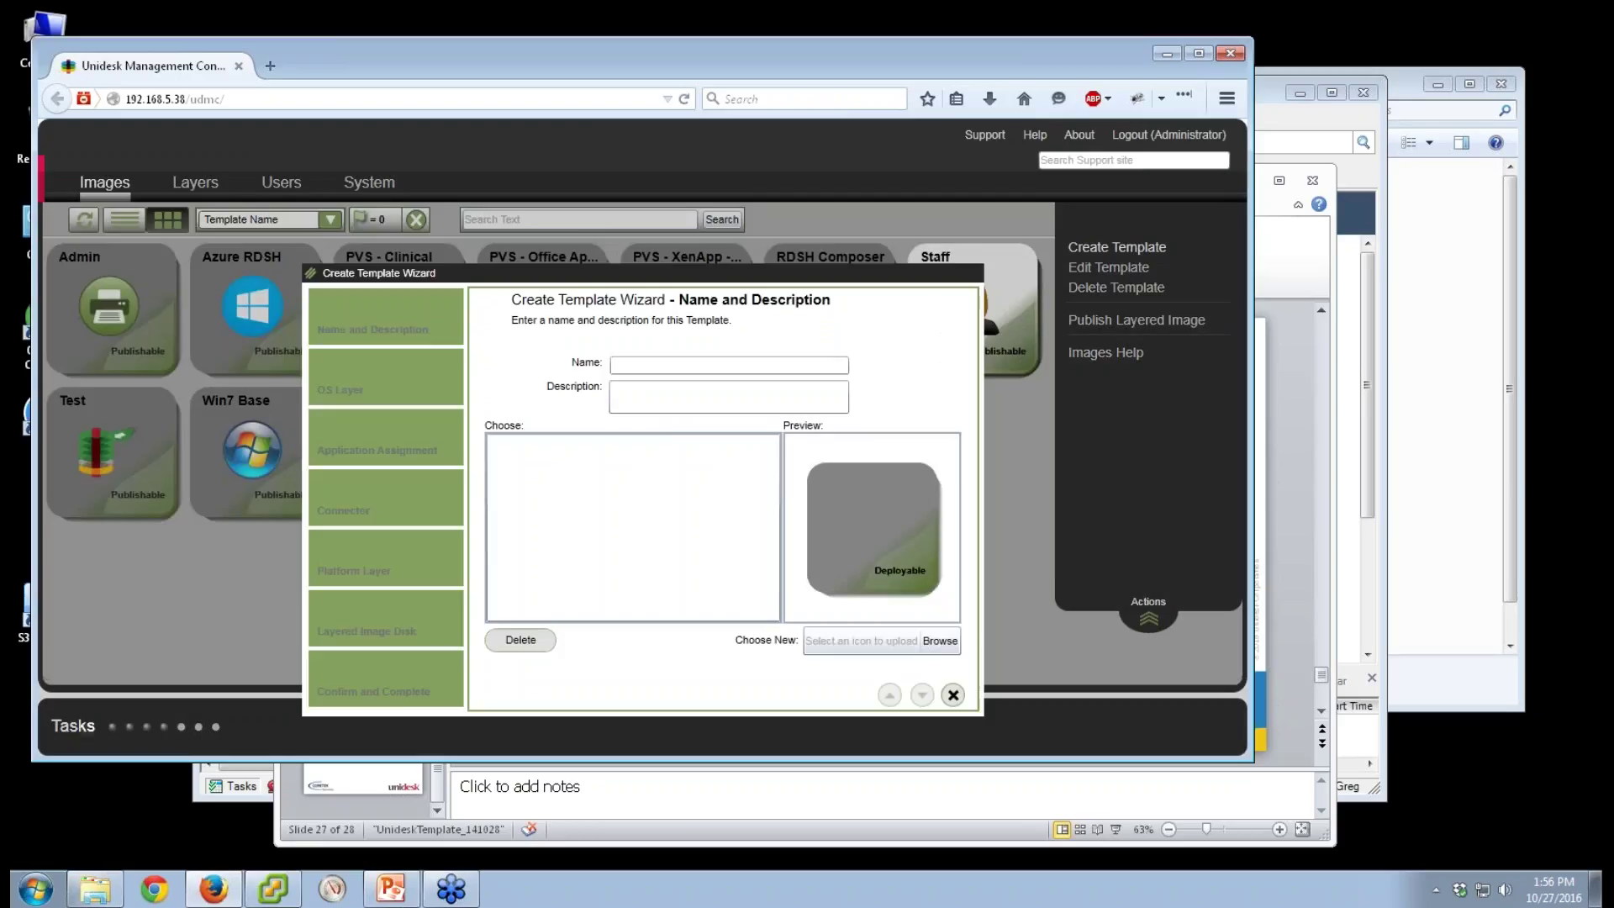
pyautogui.click(667, 363)
pyautogui.write('PVS - X')
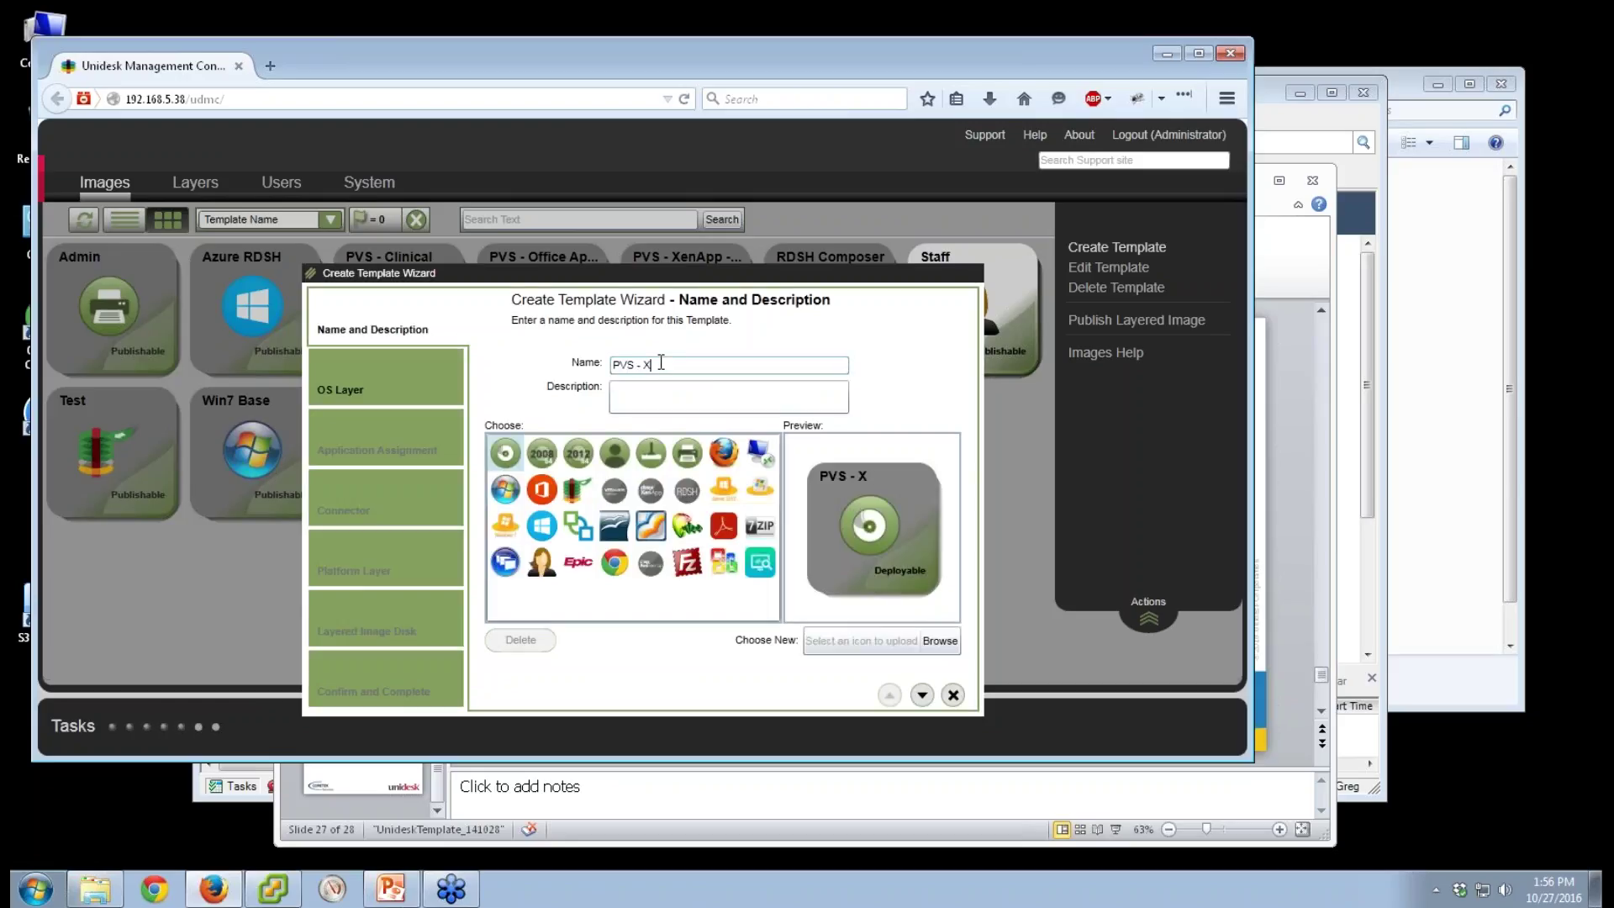
pyautogui.write('enDesktop')
pyautogui.click(512, 495)
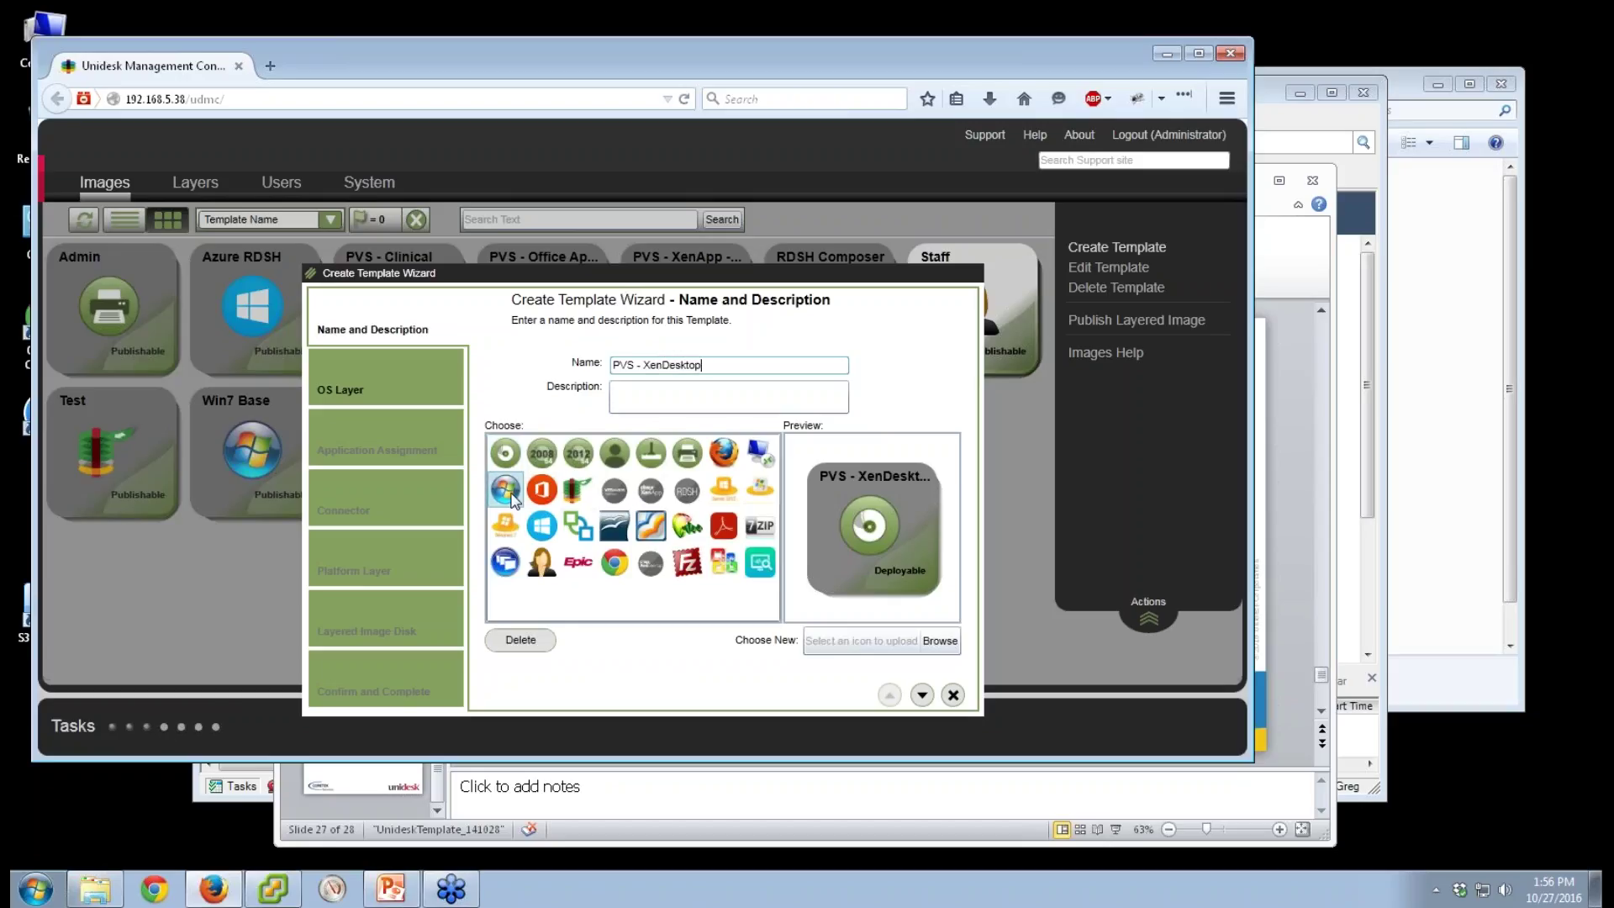
pyautogui.click(922, 694)
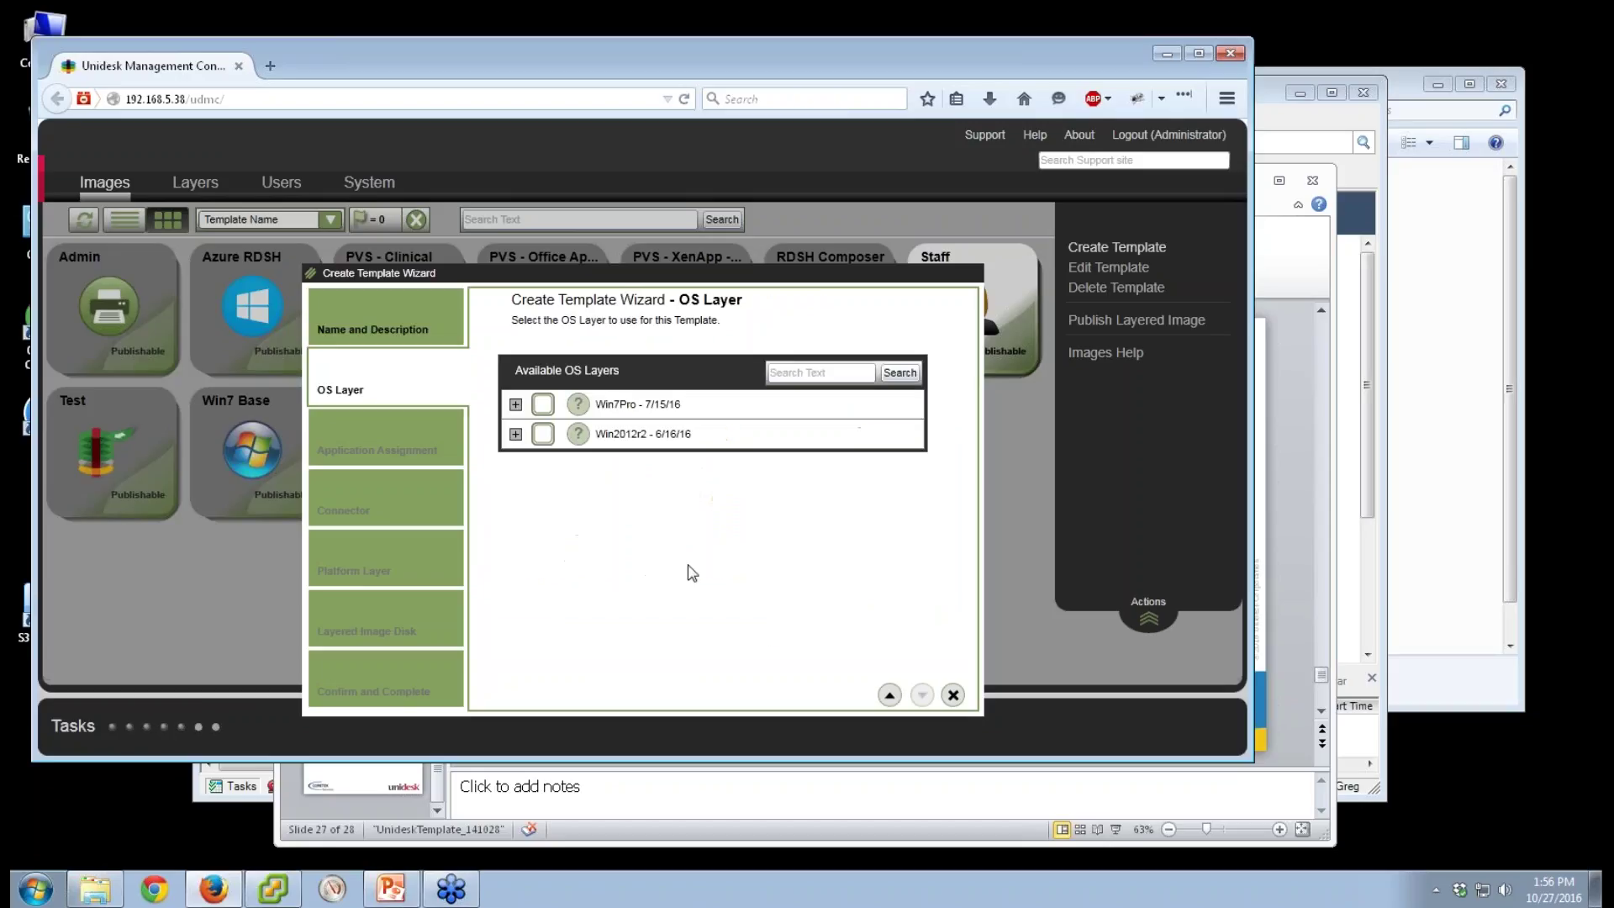
# Base the template on the Win7Pro OS layer and include the Open Office, Foxit Reader and 7zip app layers
pyautogui.click(543, 405)
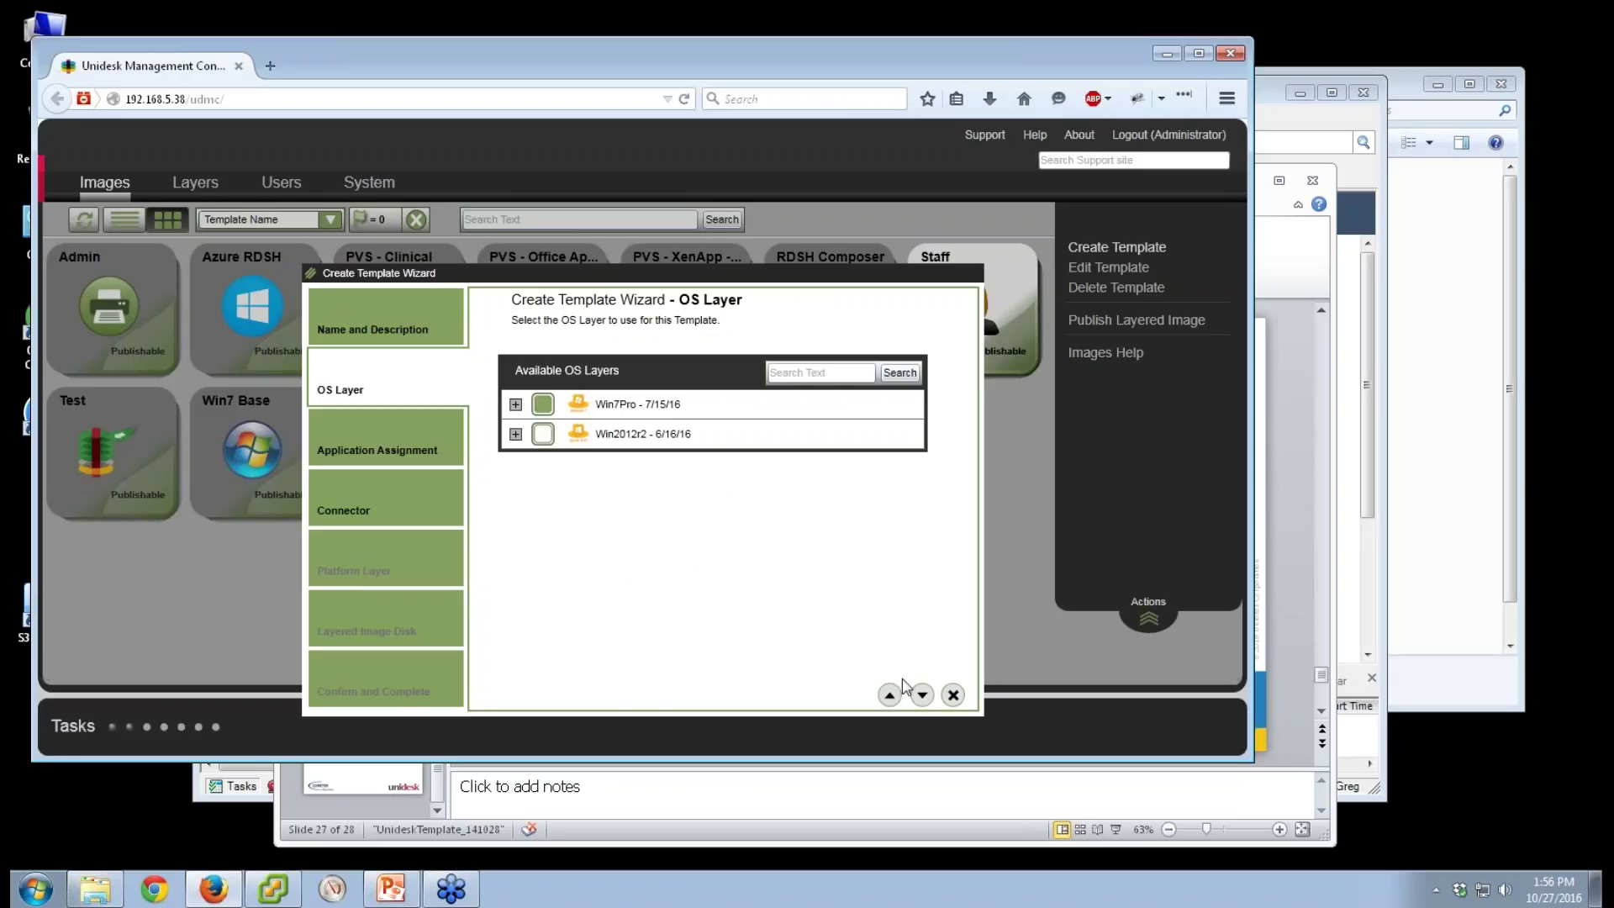
pyautogui.click(922, 694)
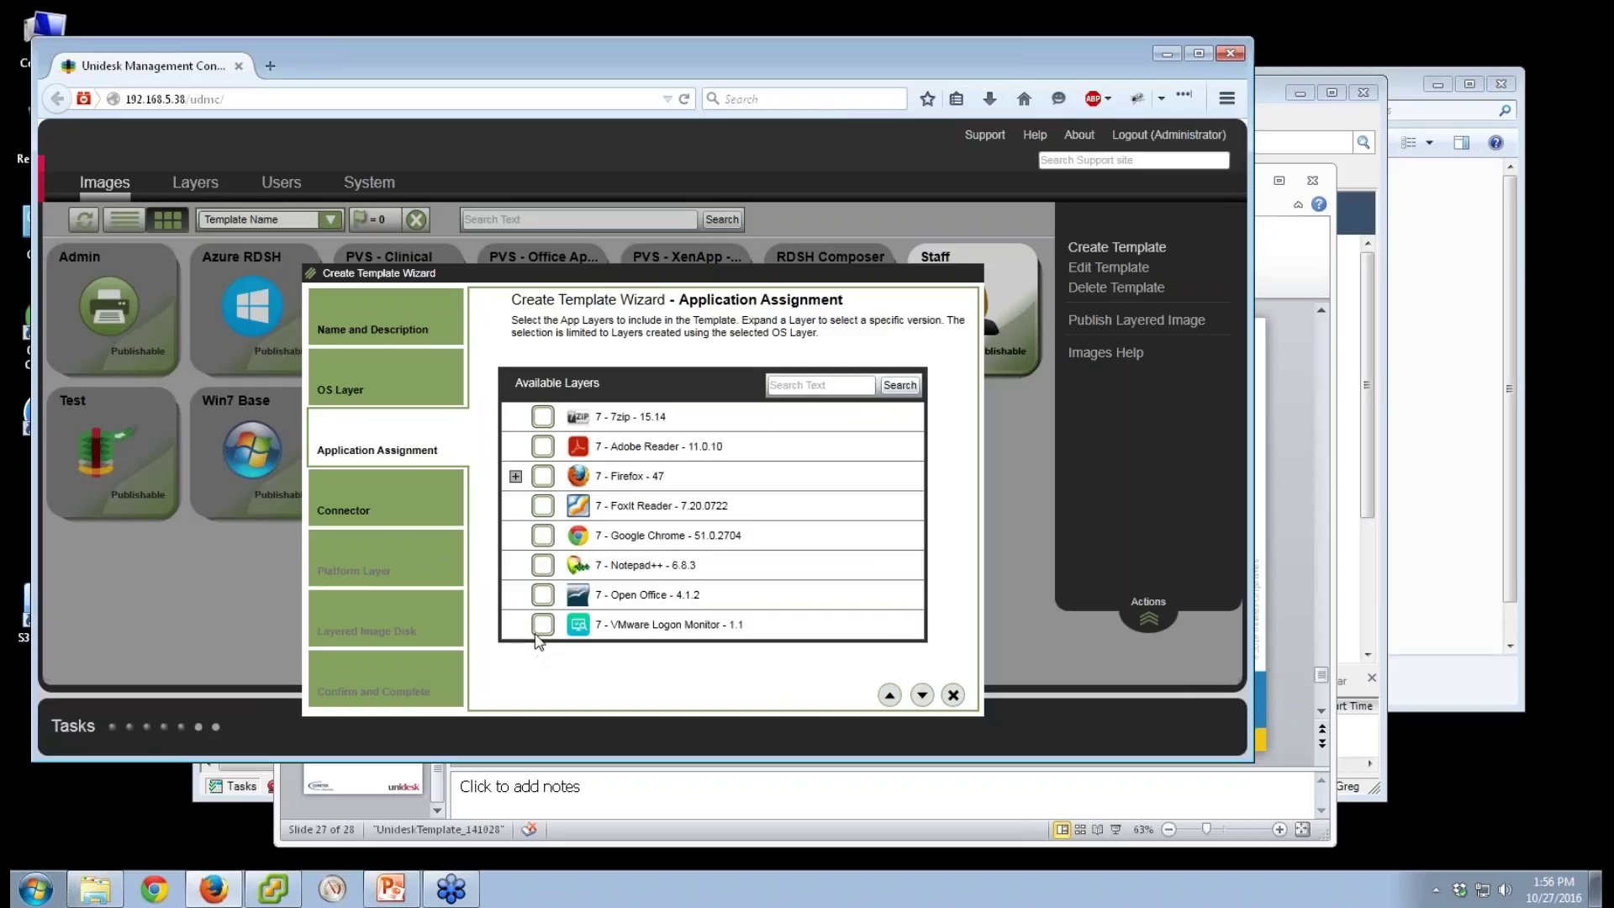
pyautogui.click(542, 594)
pyautogui.click(544, 507)
pyautogui.click(546, 420)
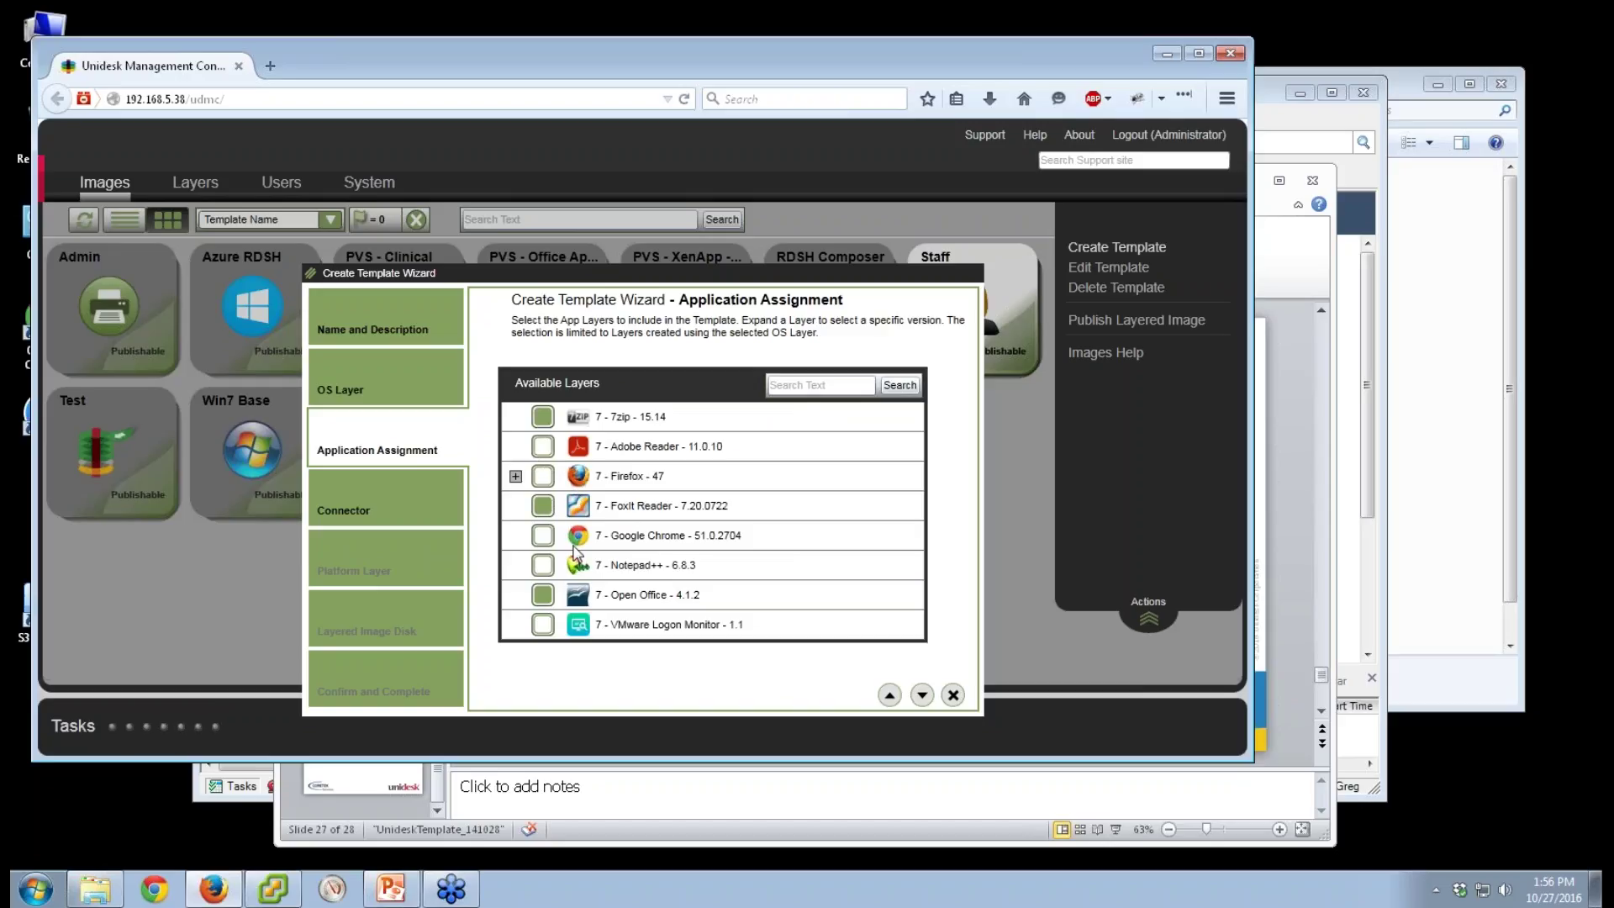
pyautogui.click(922, 695)
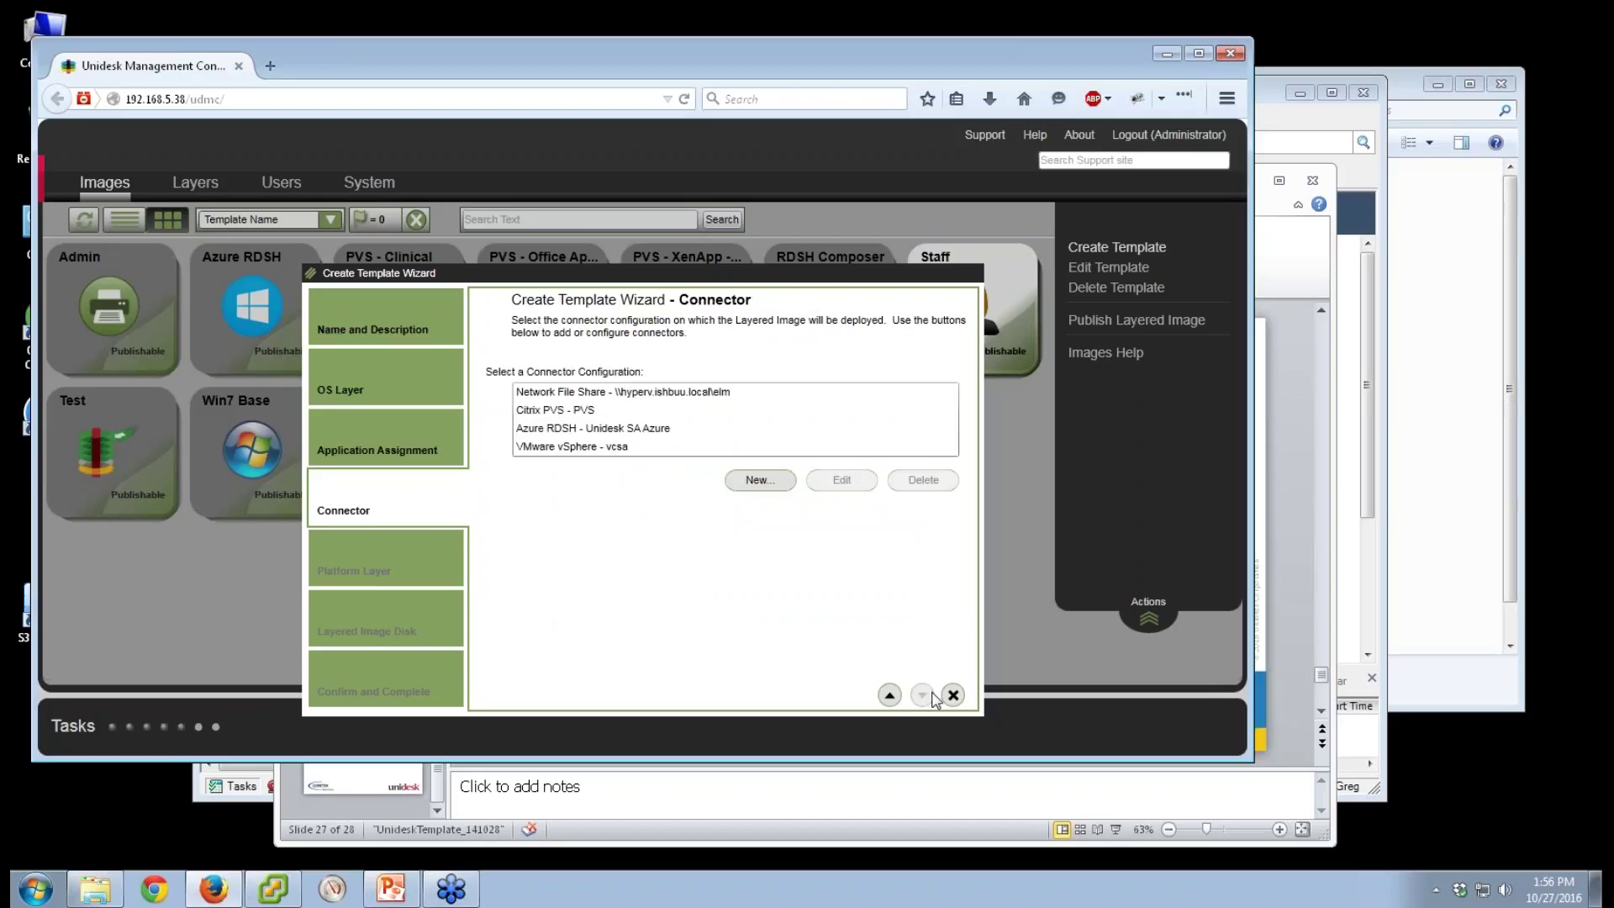
# Choose the Citrix PVS - PVS connector configuration for the template
pyautogui.click(577, 448)
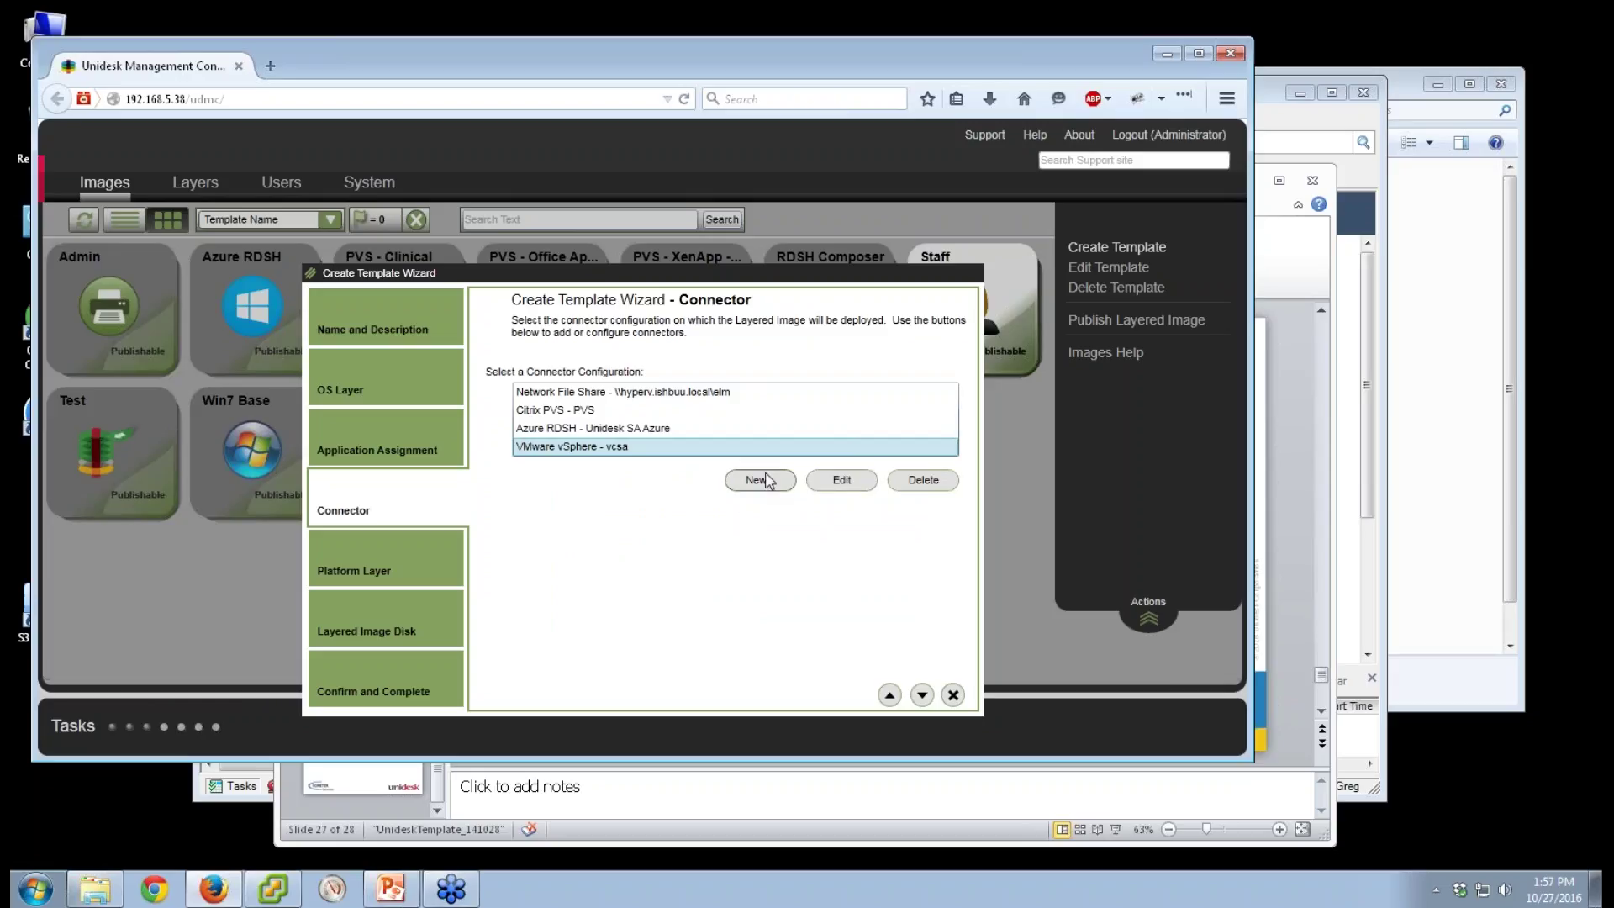
pyautogui.click(595, 409)
# Look through the connector types offered for a new connector configuration without creating one
pyautogui.click(759, 485)
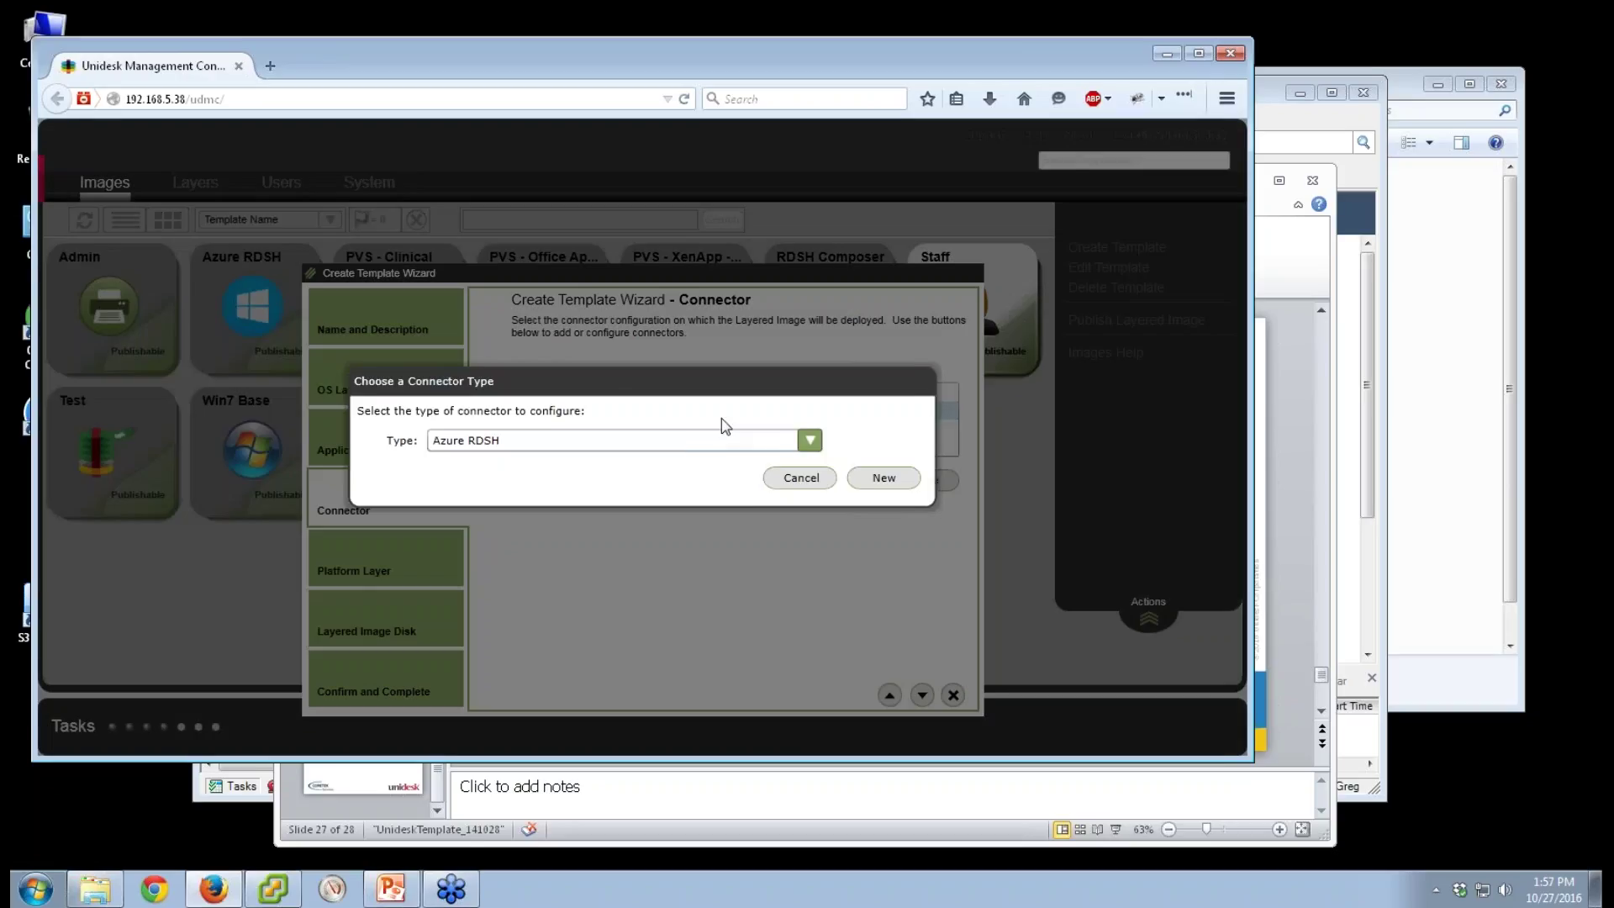
pyautogui.click(672, 441)
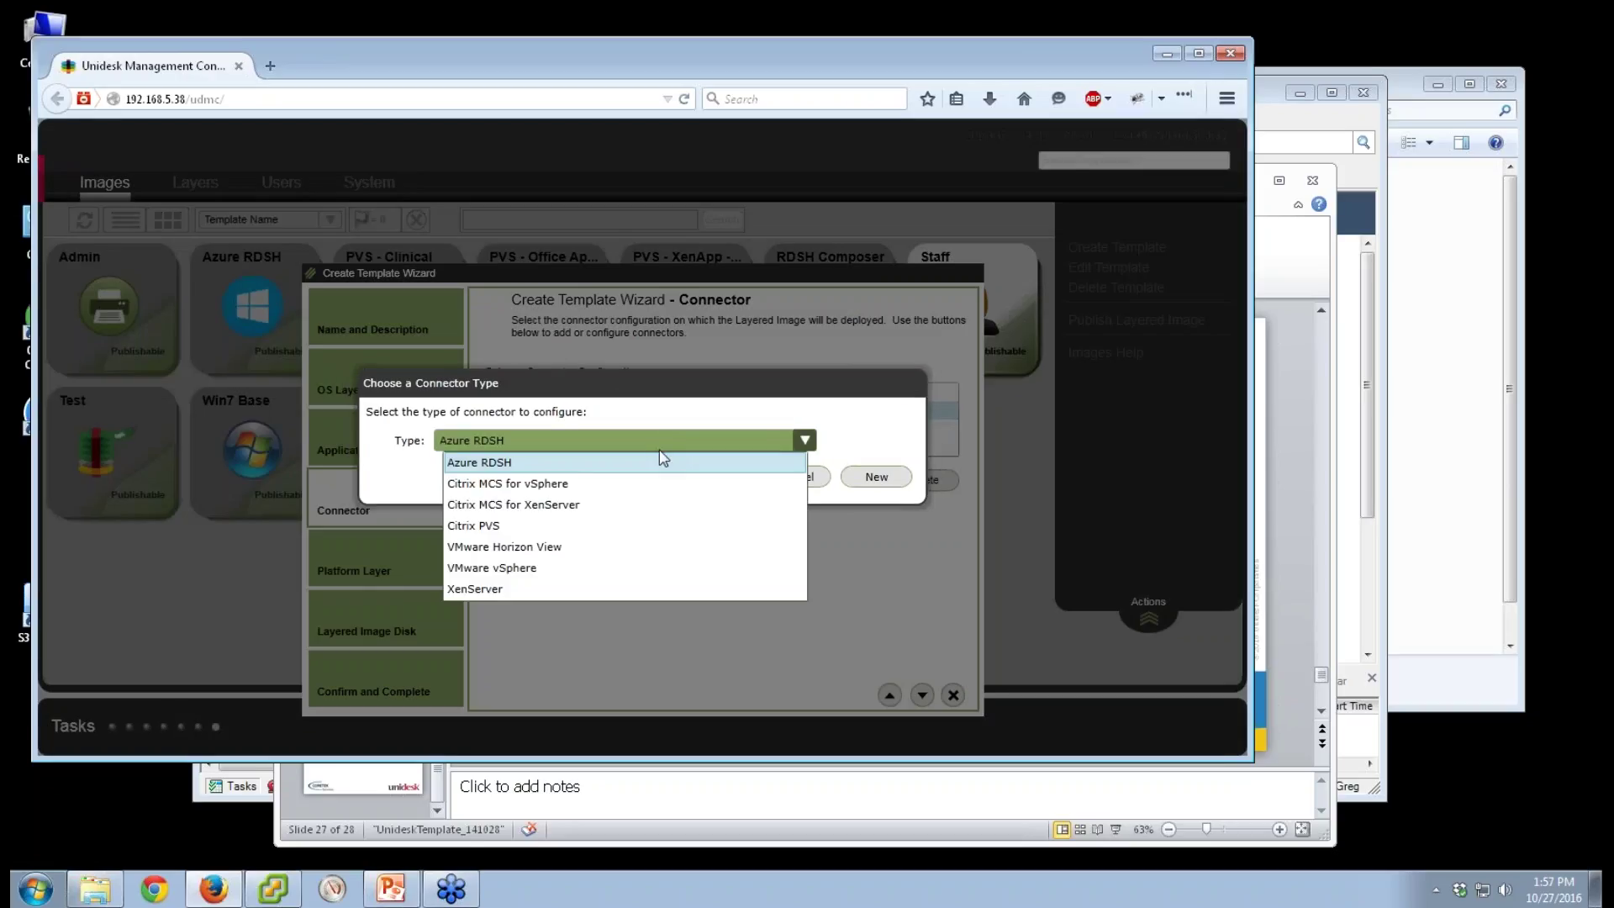
pyautogui.click(867, 434)
pyautogui.click(796, 478)
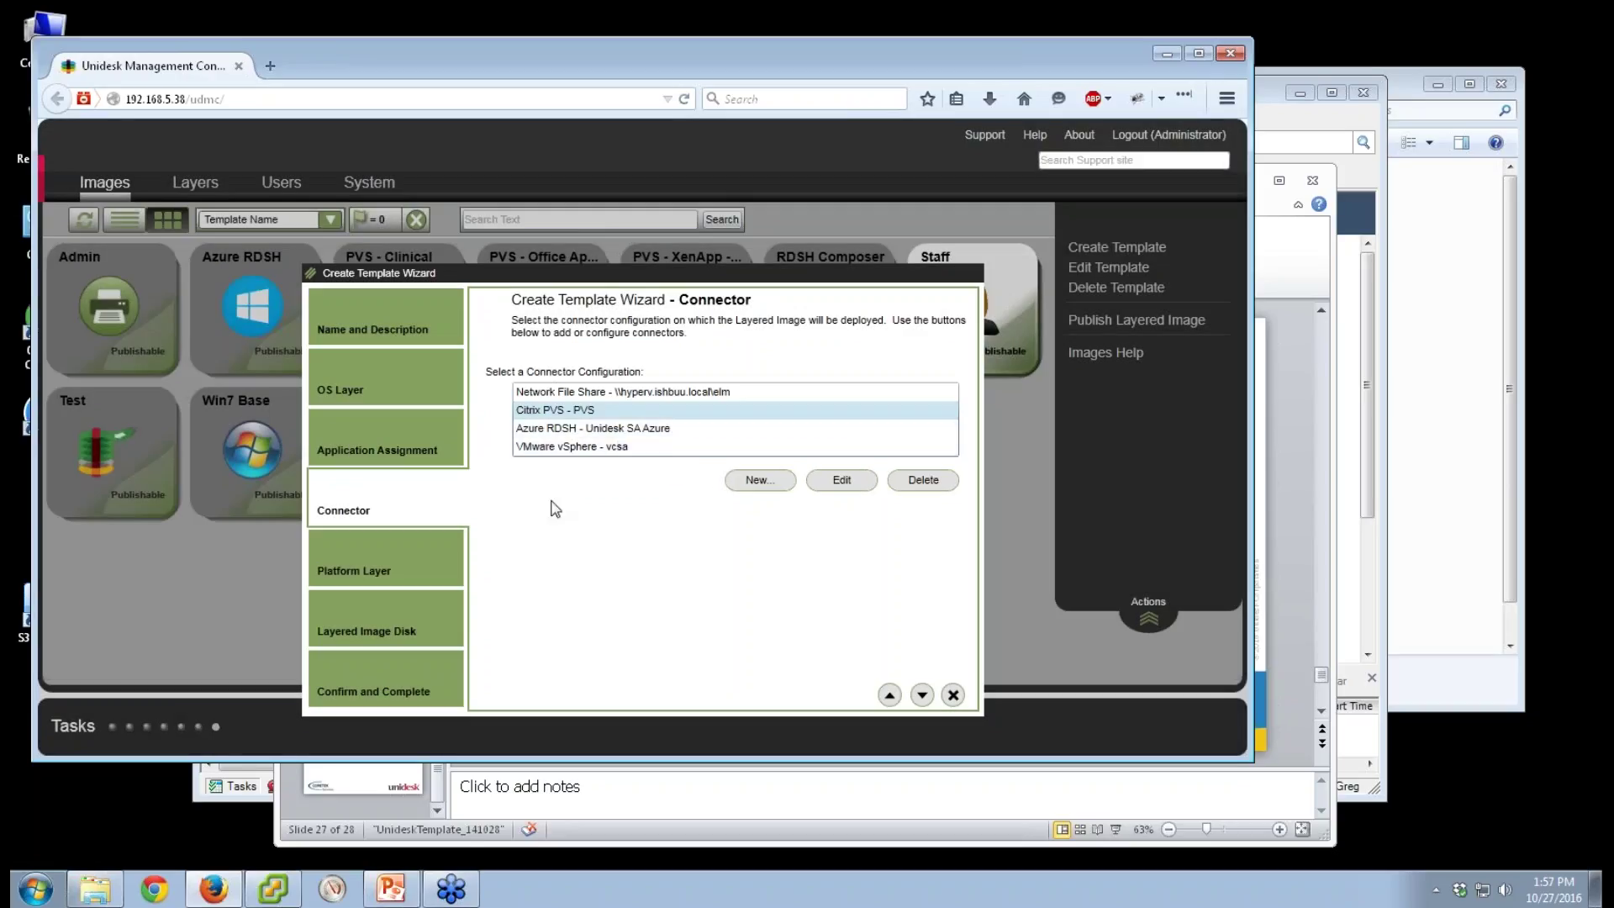
# Assign the PVS - XenDesktop 7.7 platform layer to the template
pyautogui.click(922, 695)
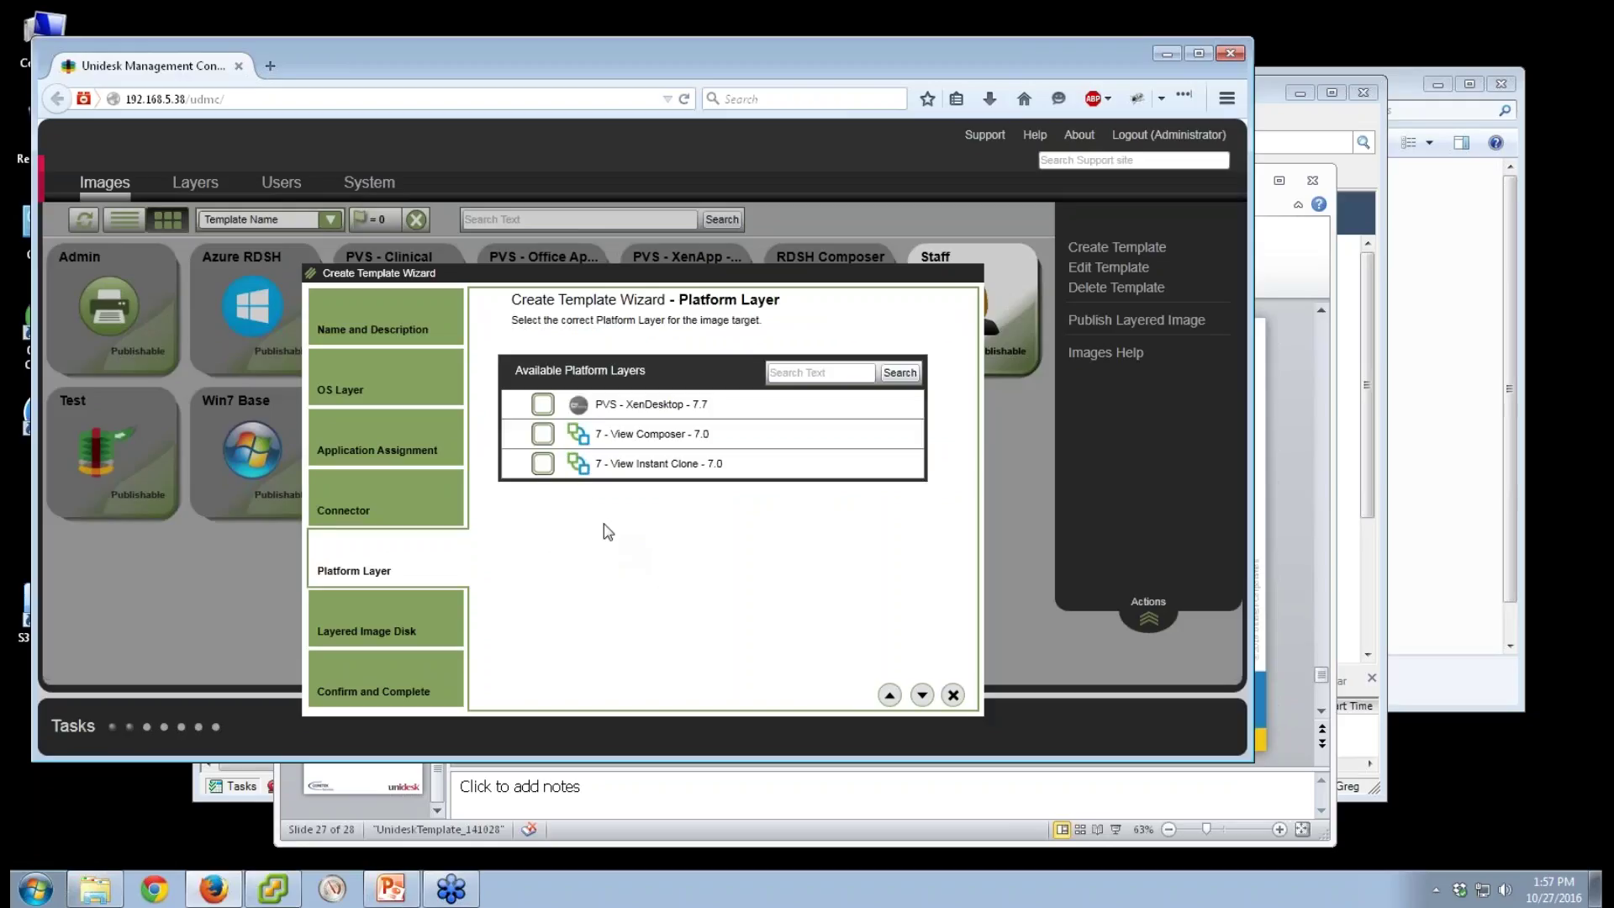
pyautogui.click(543, 404)
# Set the layered image disk size to 40 GB with Elastic Layering on, and create the template
pyautogui.click(433, 629)
pyautogui.doubleClick(713, 391)
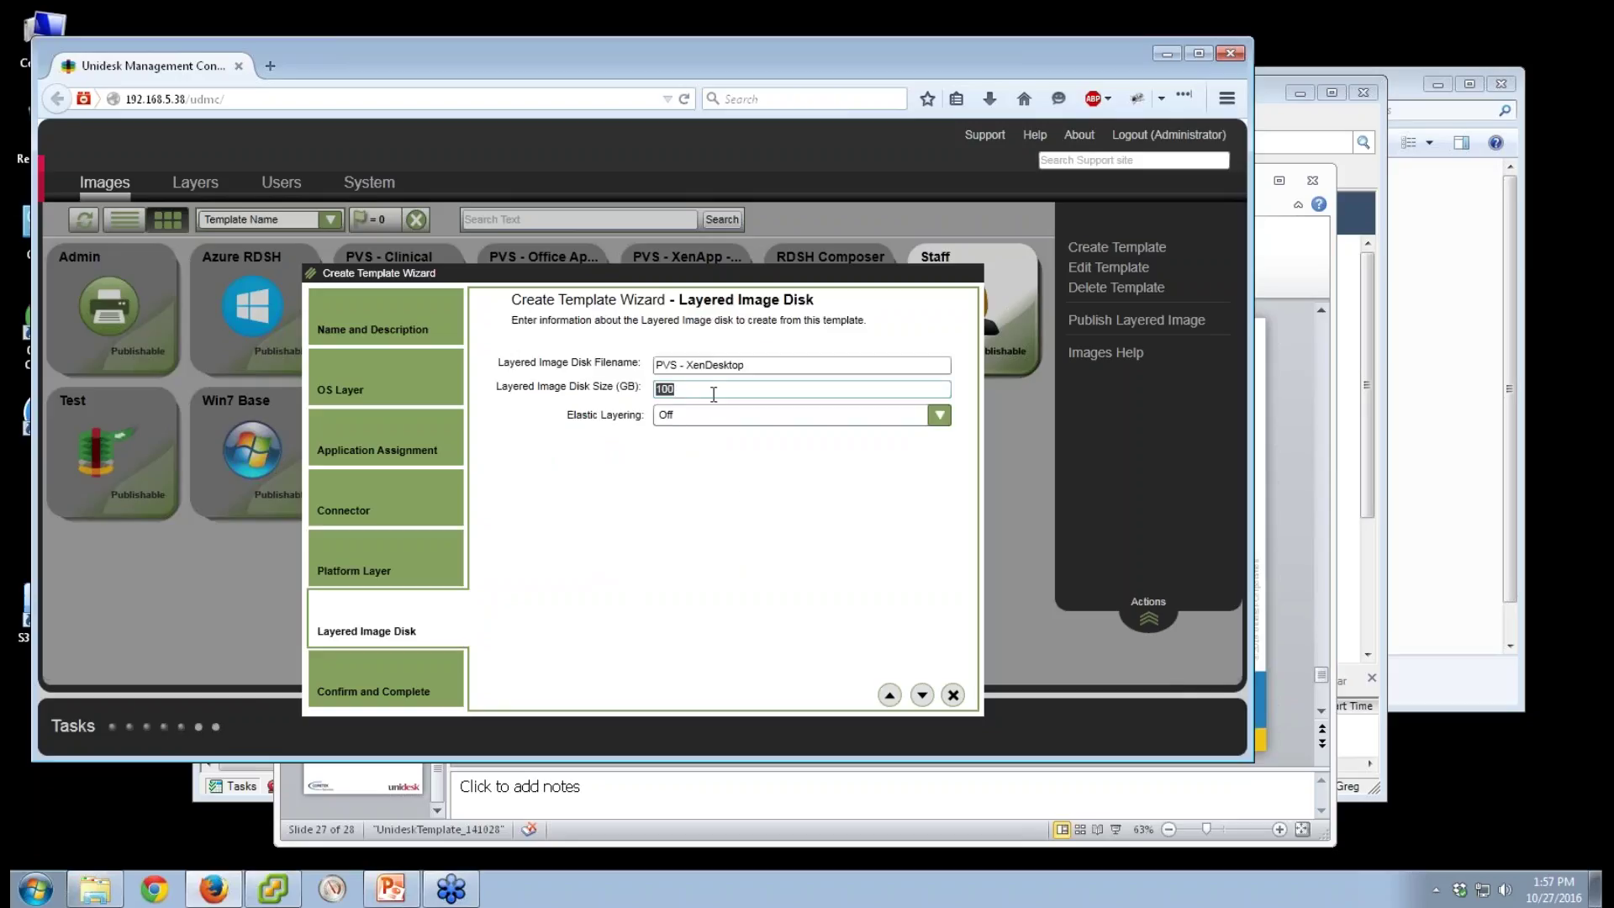
pyautogui.write('40')
pyautogui.click(761, 416)
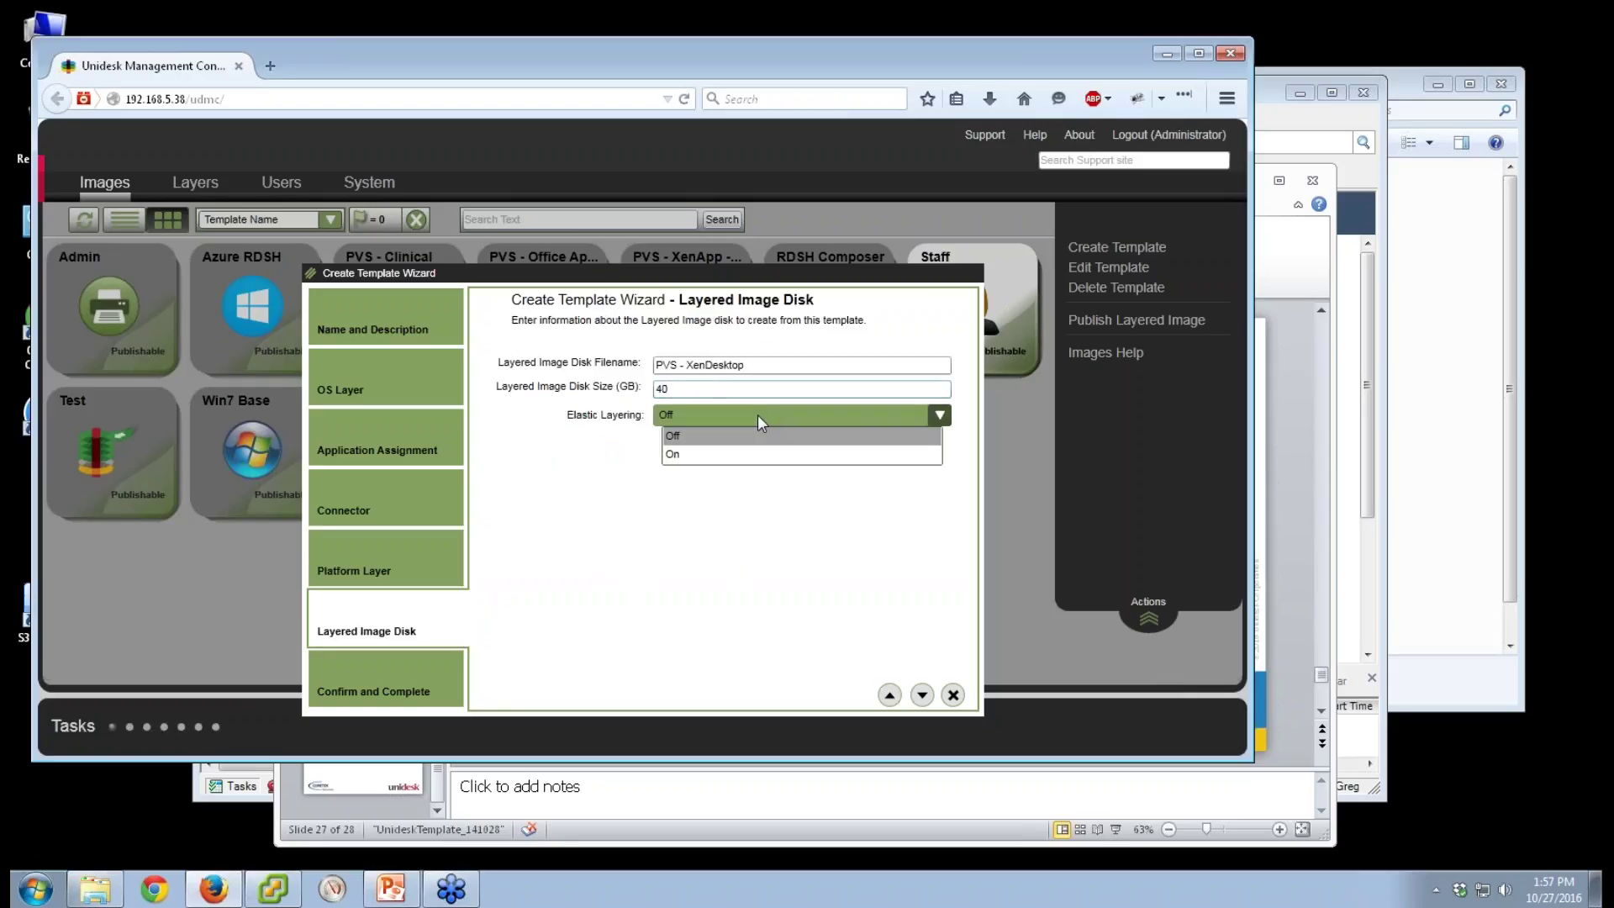
pyautogui.click(740, 454)
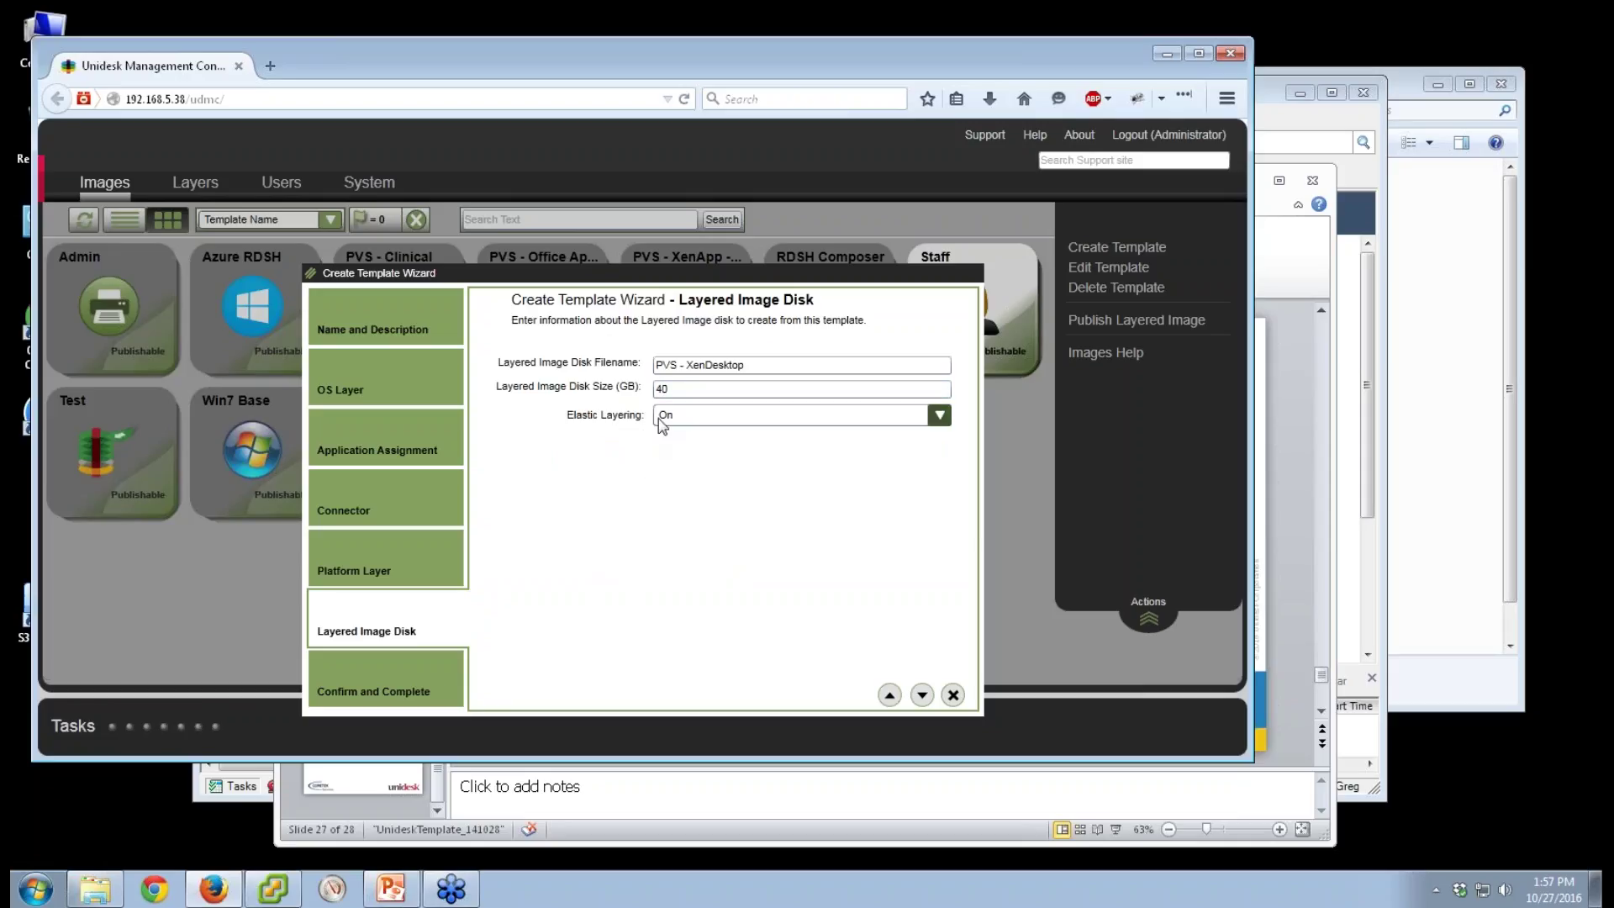
pyautogui.click(427, 684)
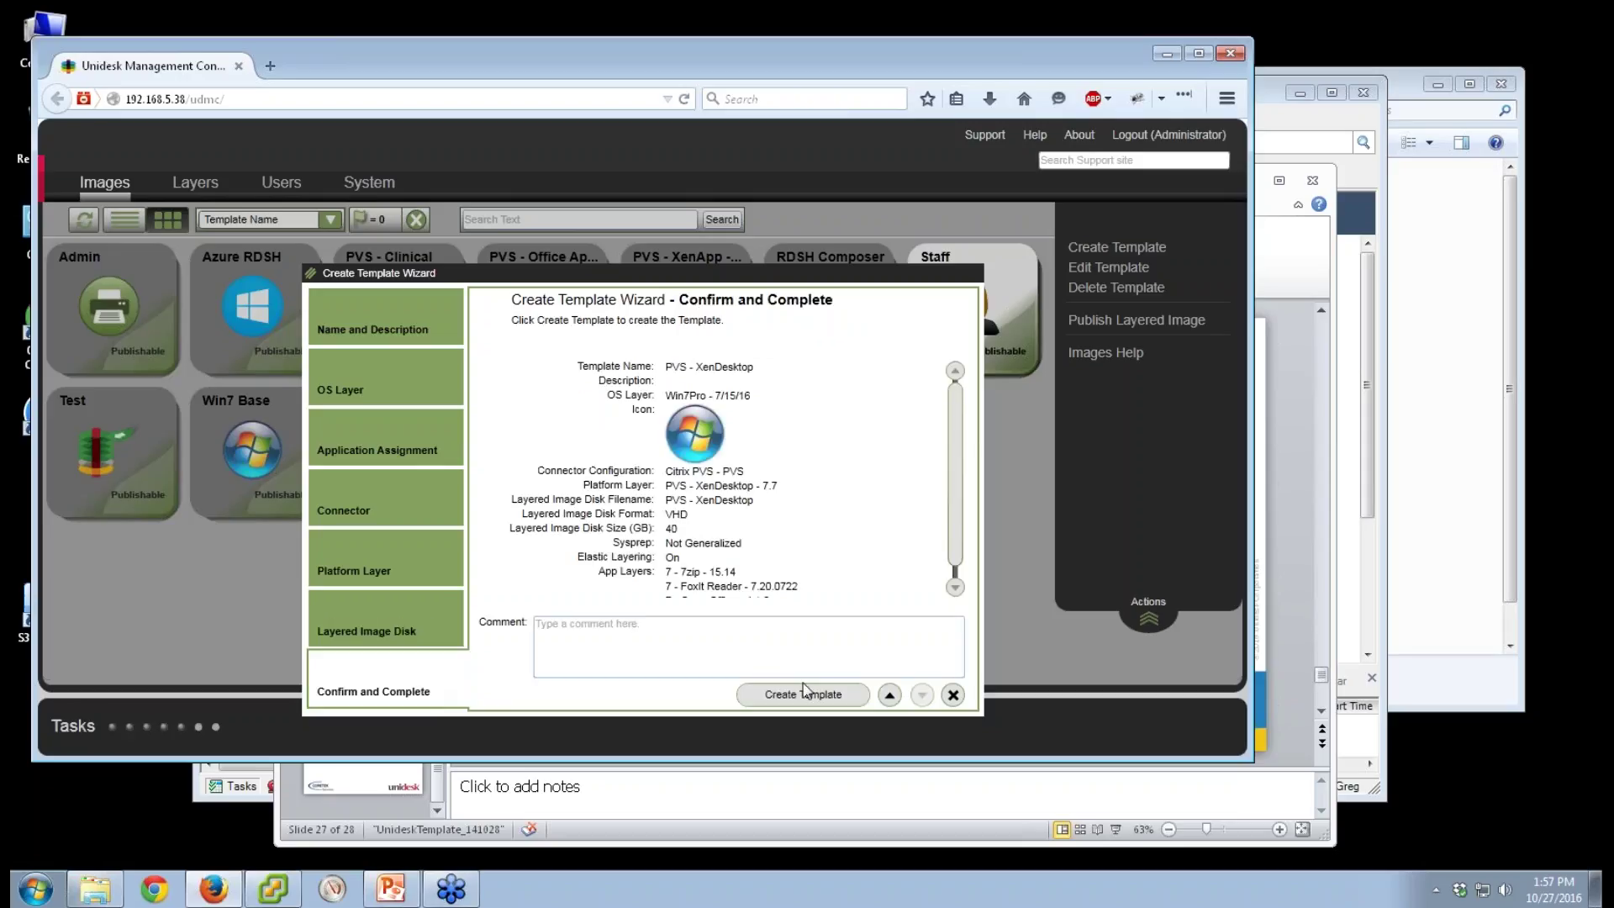
pyautogui.click(830, 701)
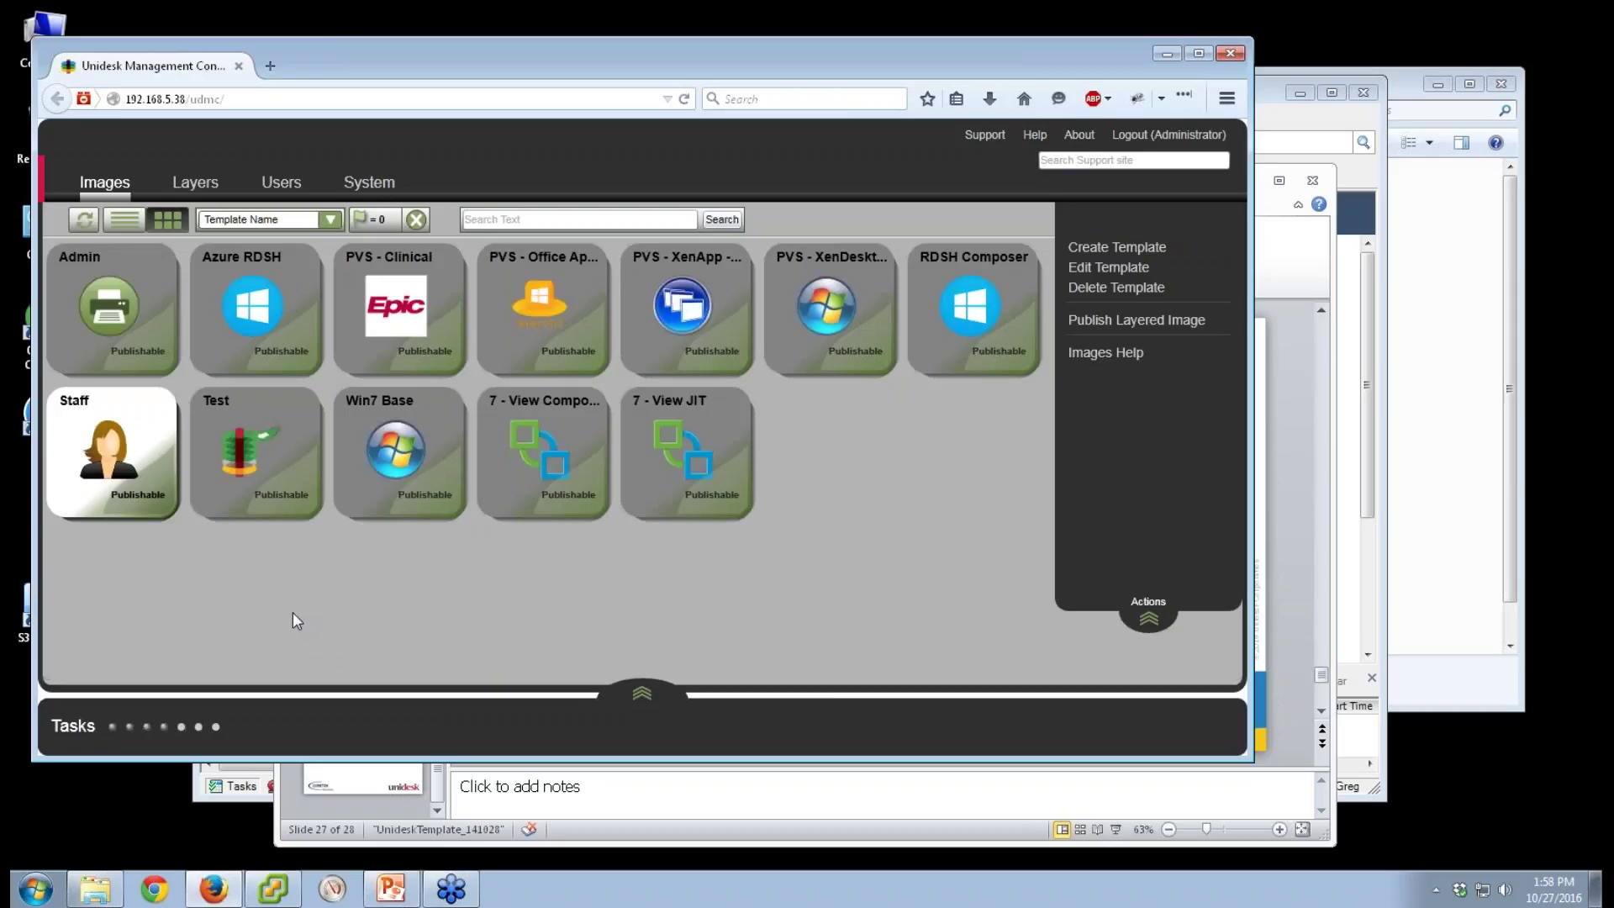
# Review the publishing summary for the PVS - XenDesktop layered image without publishing it
pyautogui.click(849, 286)
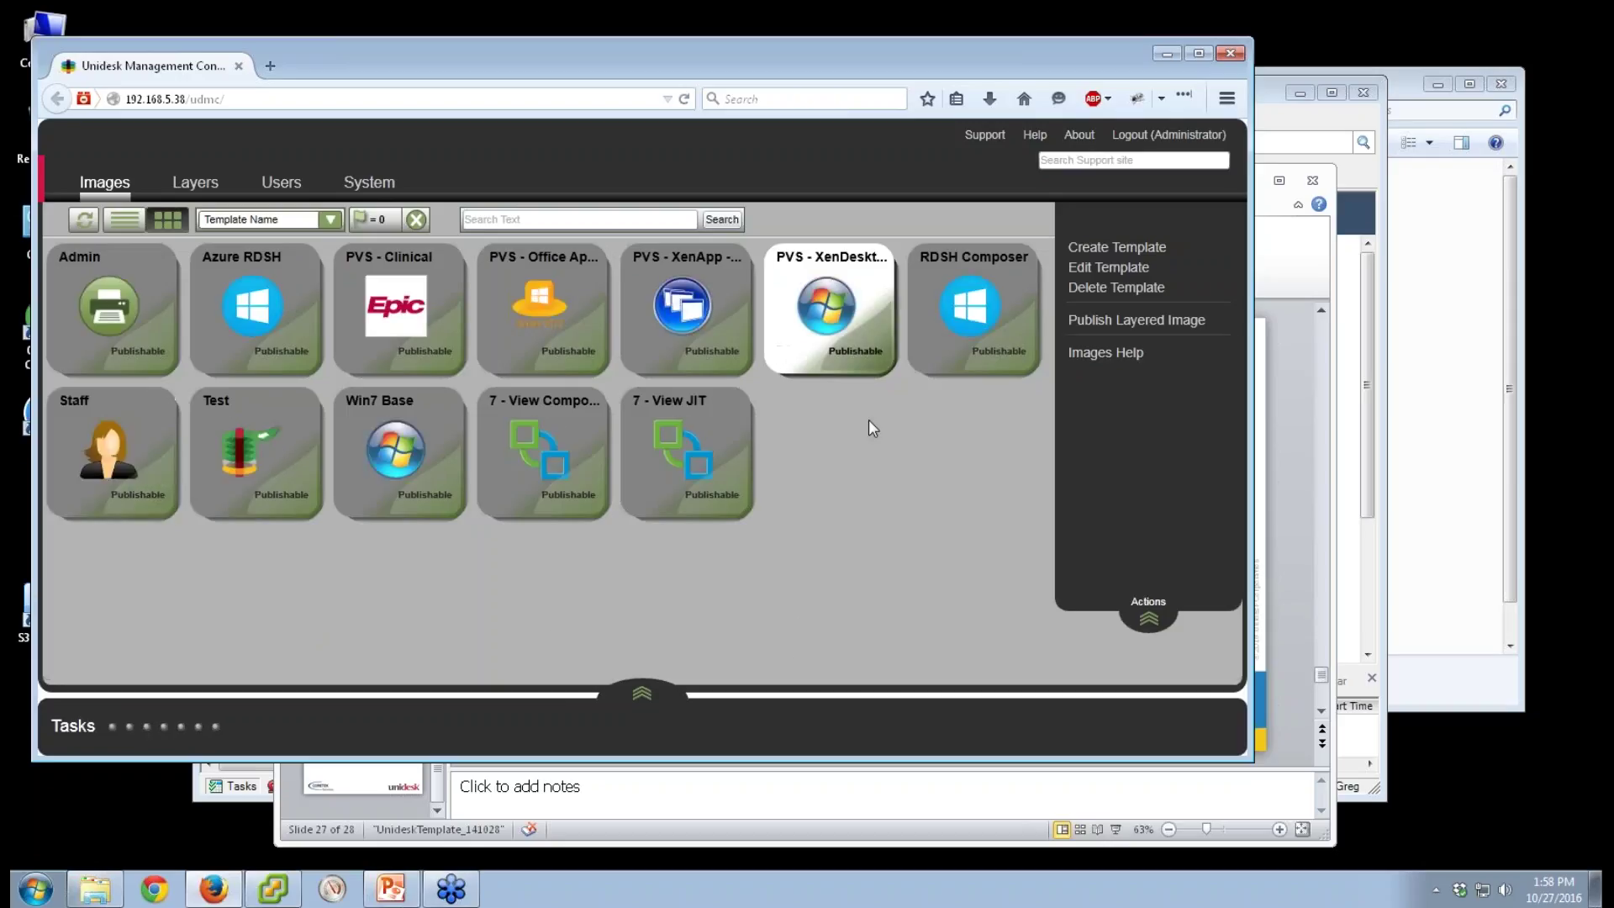
pyautogui.click(1085, 323)
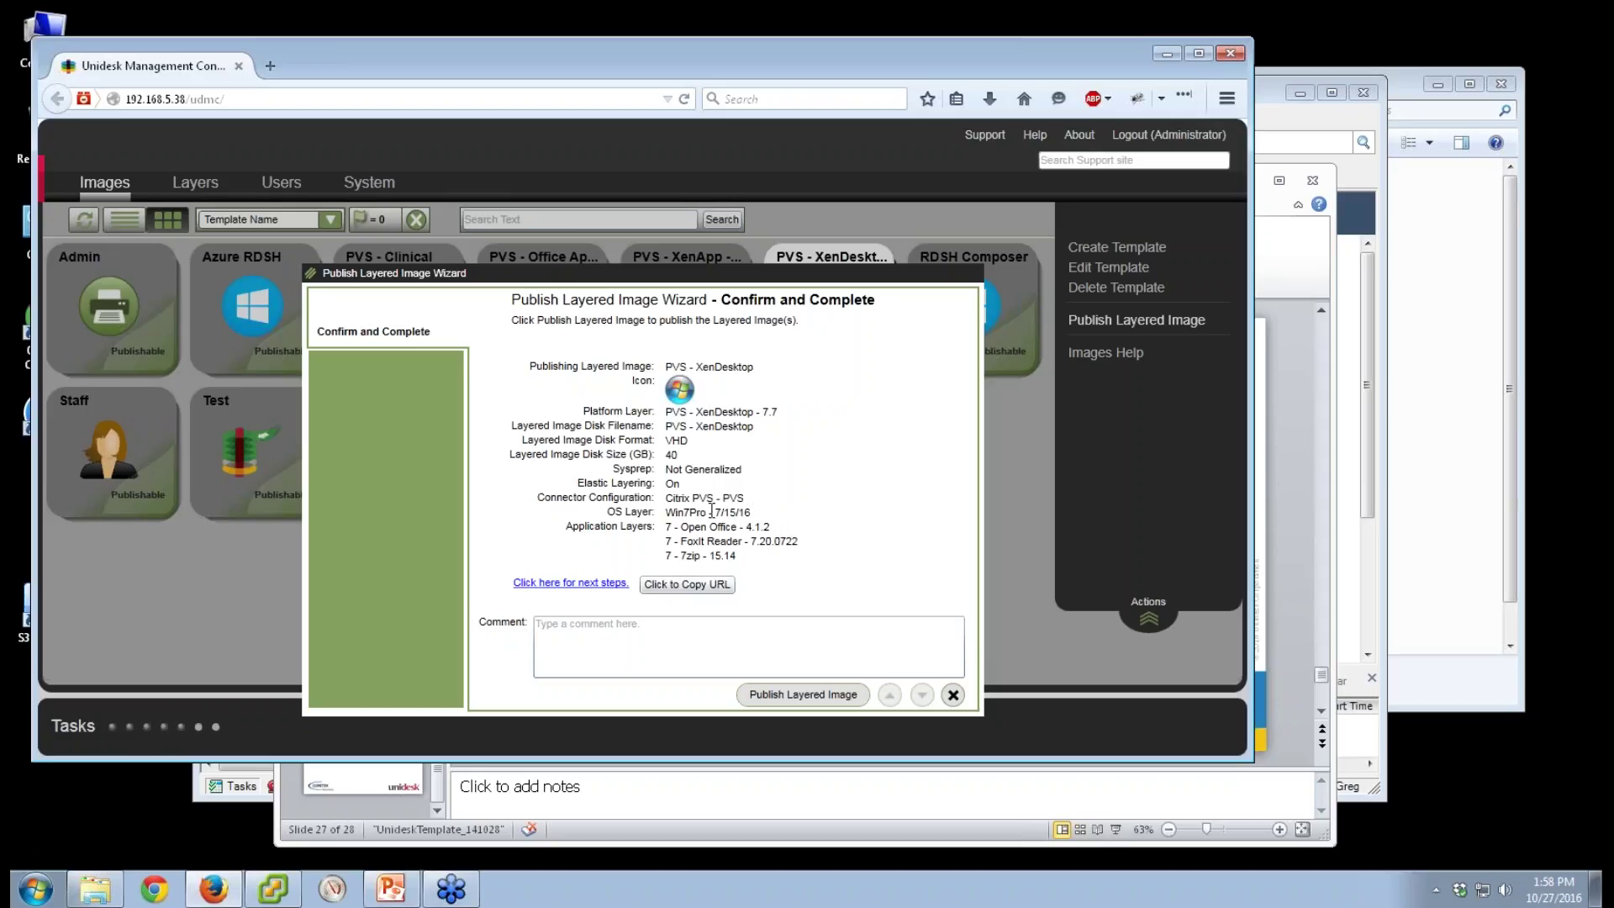
pyautogui.click(953, 694)
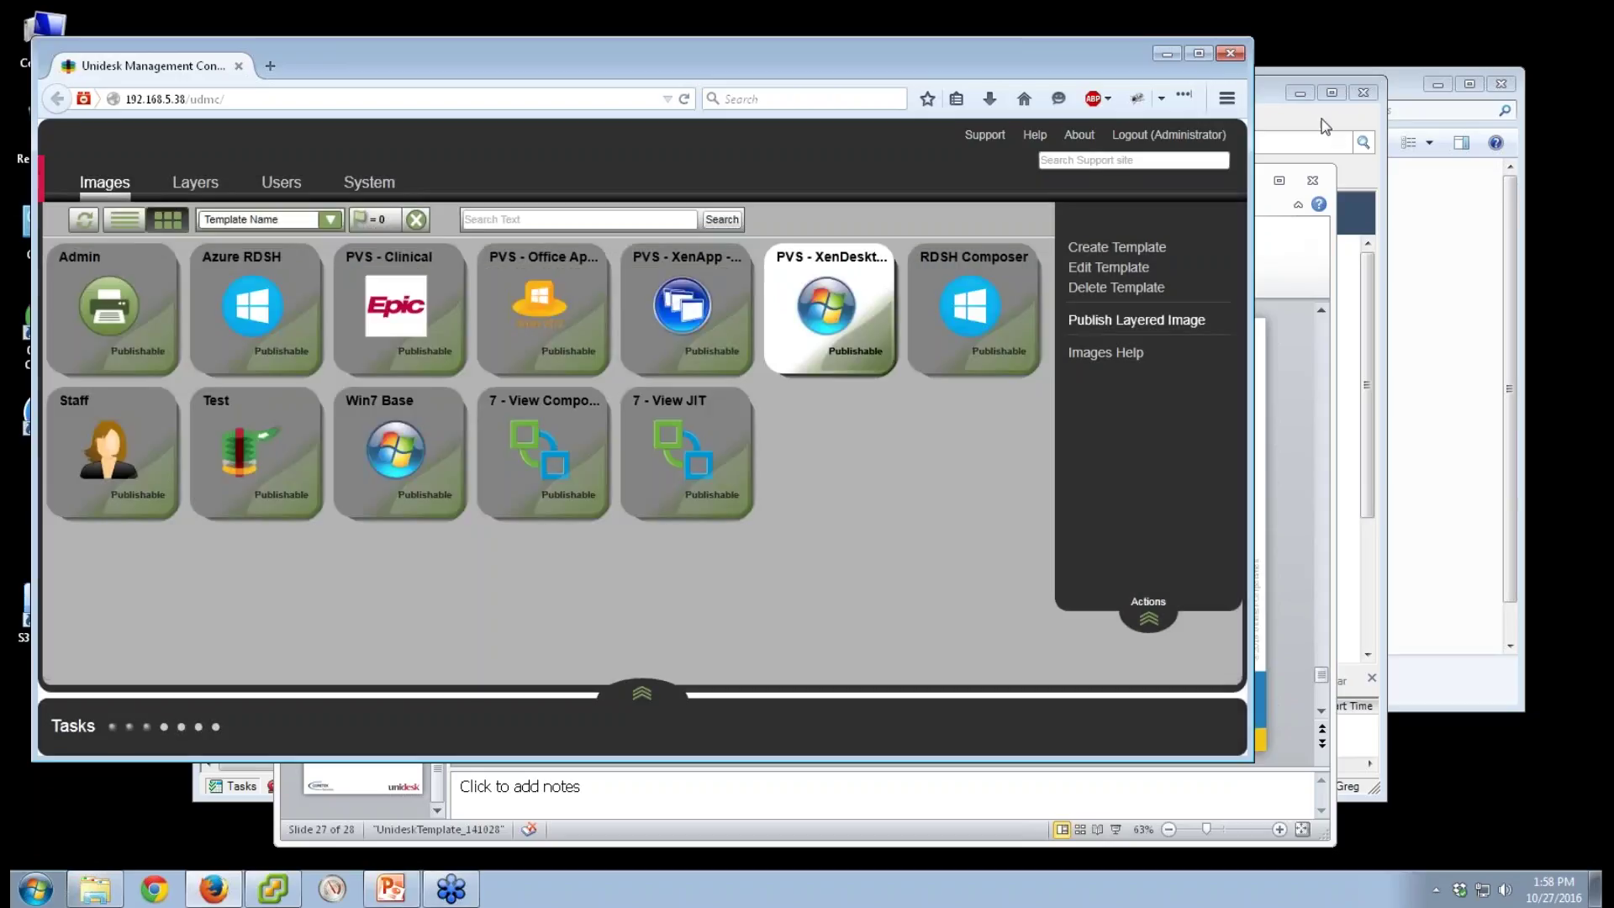
# Switch to the vSphere Client and view the vDisk pool in the PVS virtual machine's Provisioning Services Console
pyautogui.click(1326, 126)
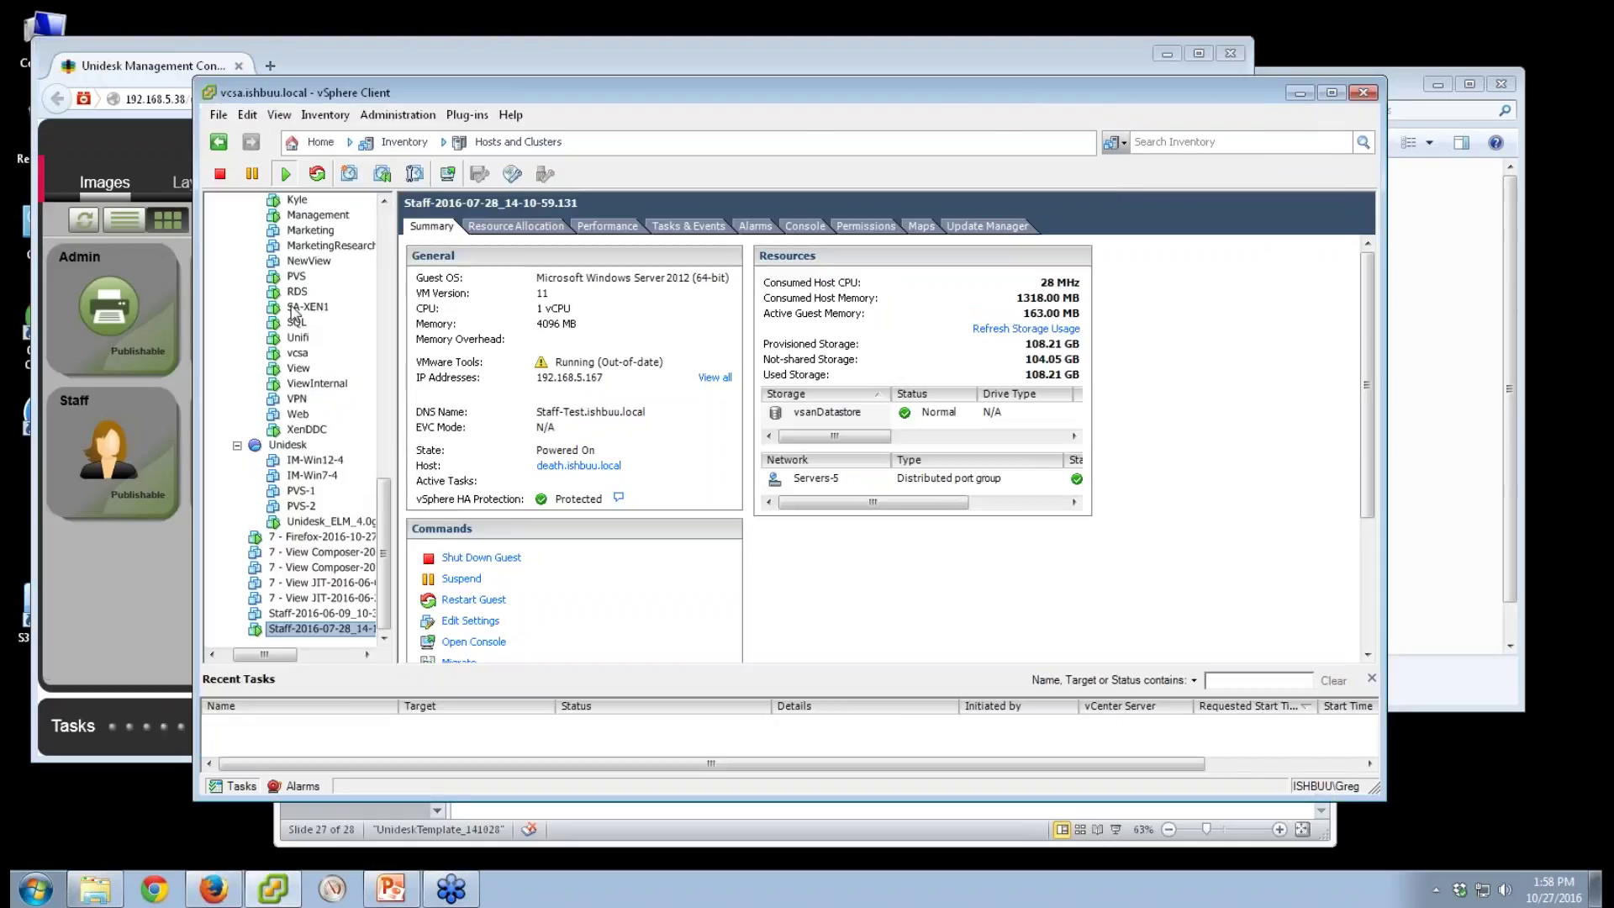
pyautogui.doubleClick(296, 277)
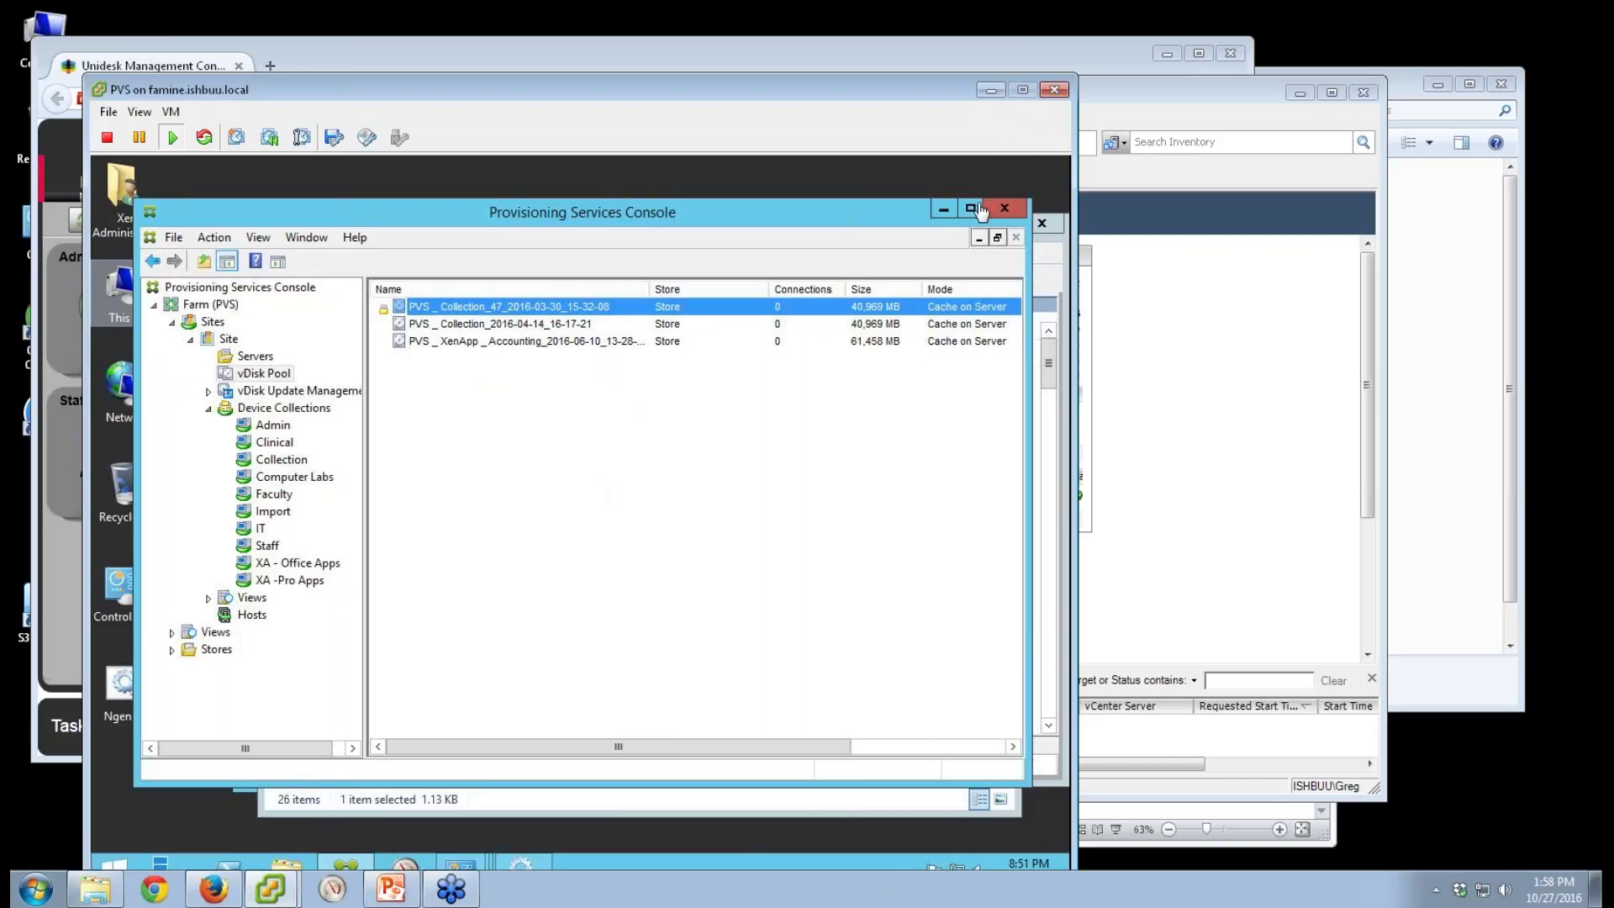
pyautogui.click(1054, 89)
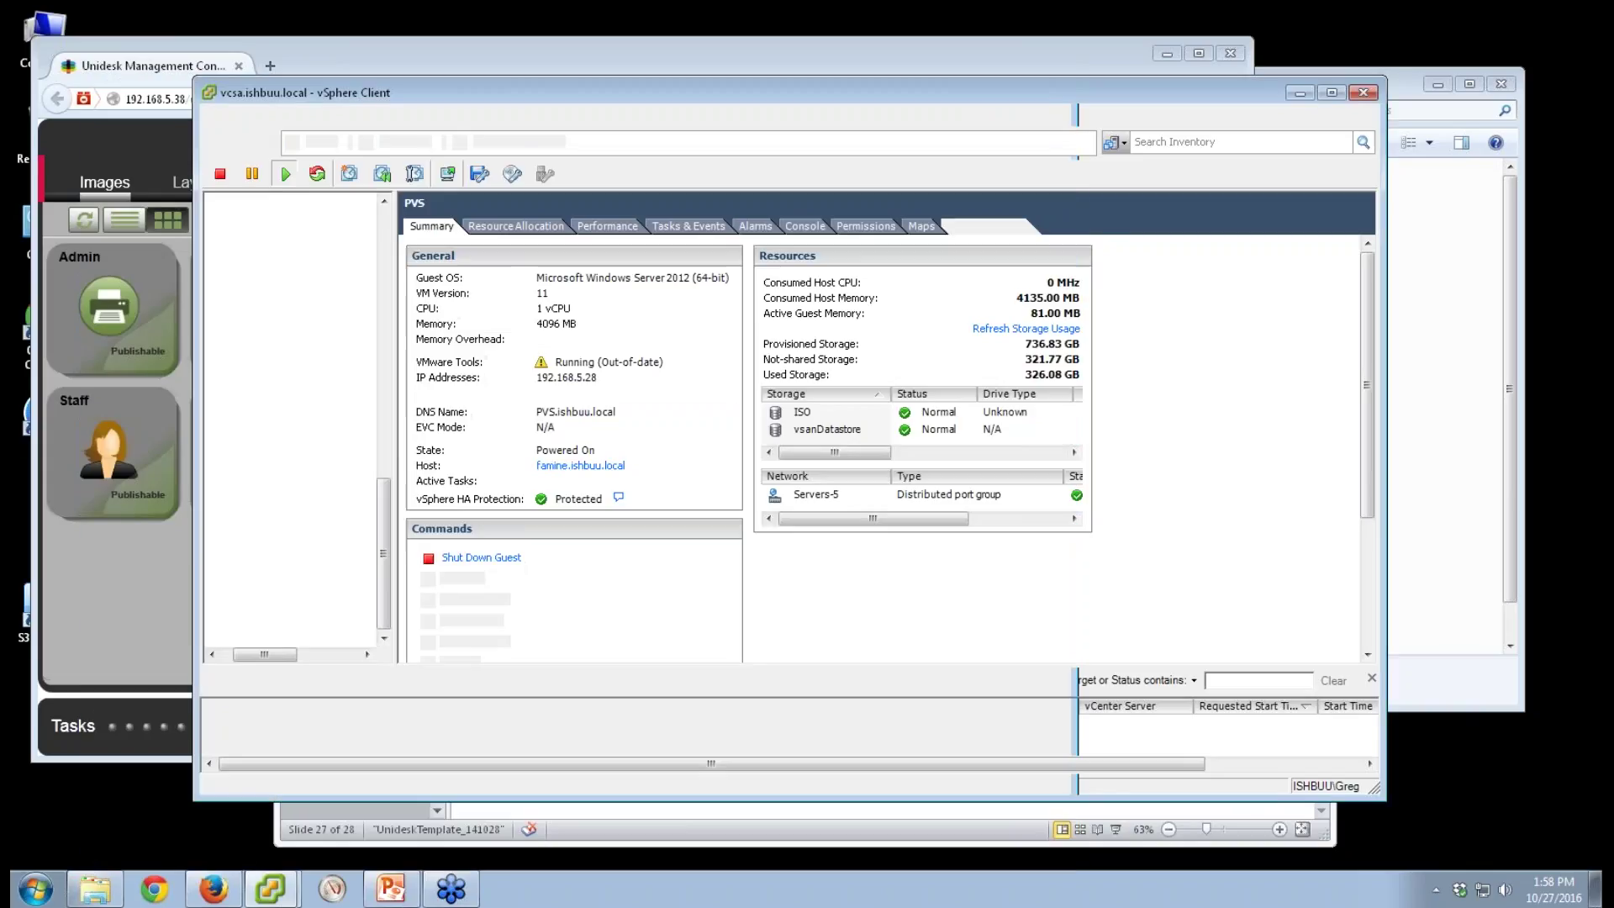
# Switch back to the Unidesk Management Console and view the available app layers and platform layers
pyautogui.click(1019, 54)
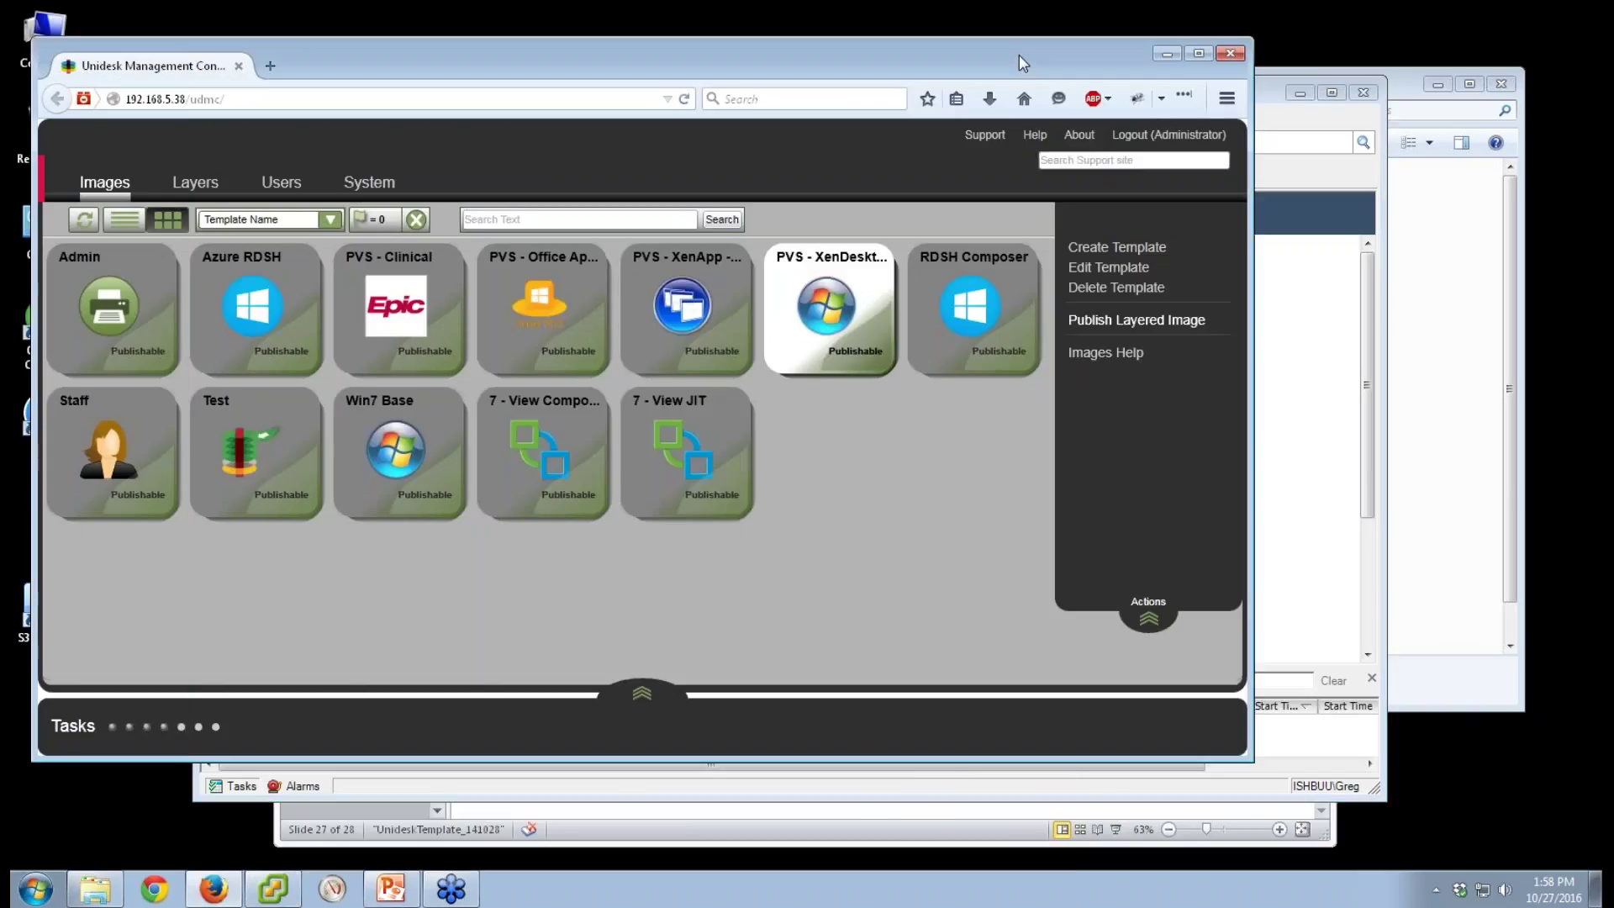
pyautogui.click(210, 184)
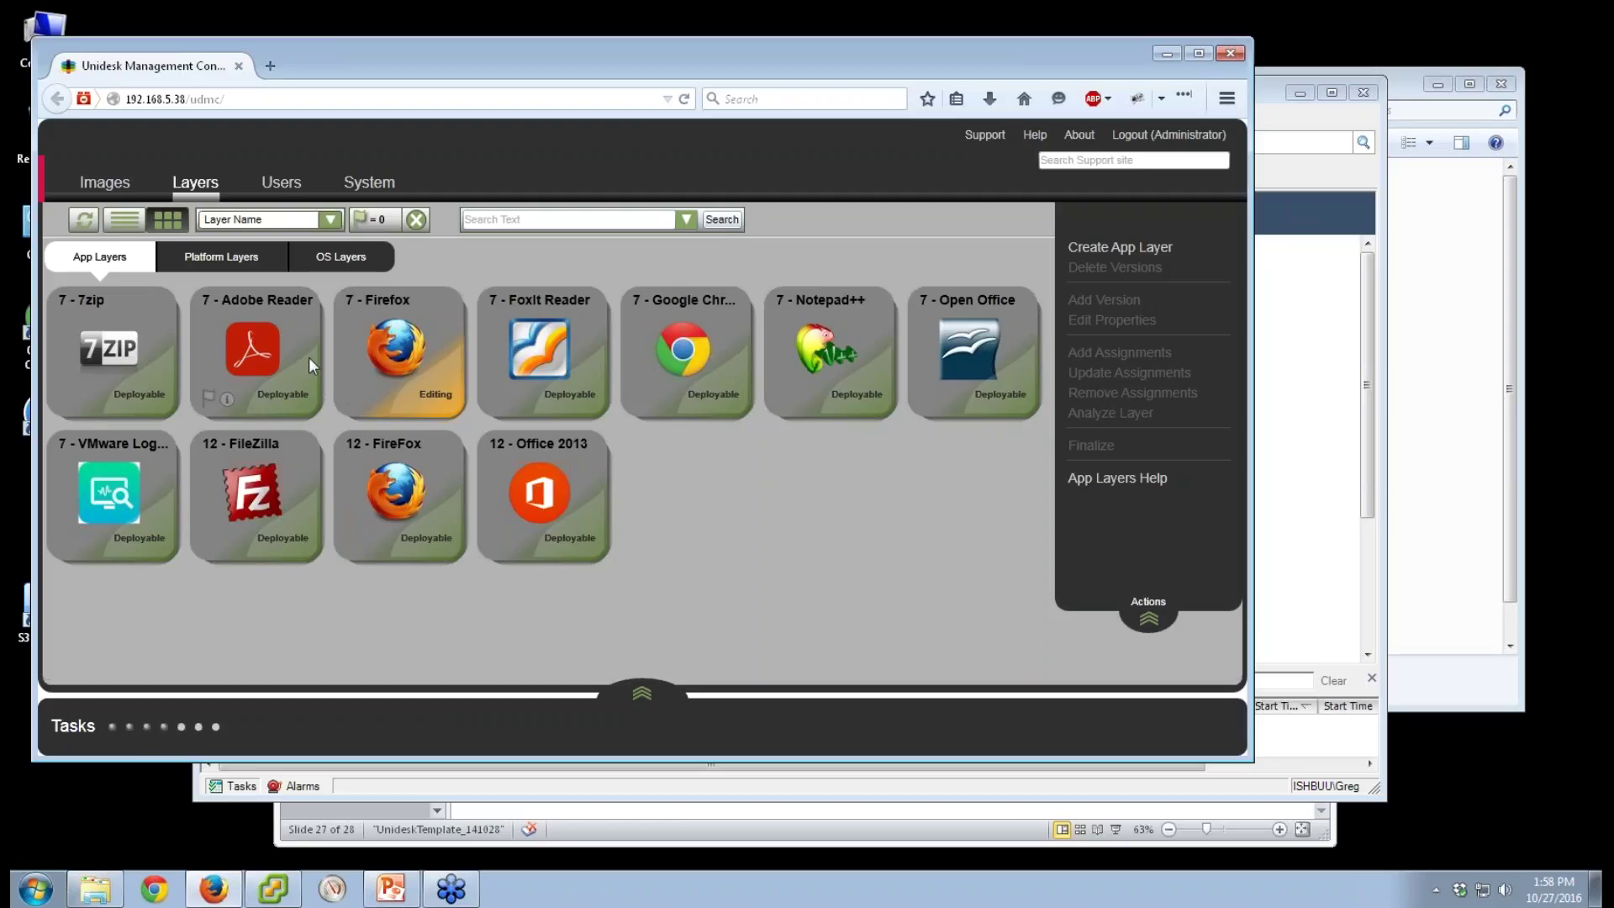
pyautogui.click(240, 263)
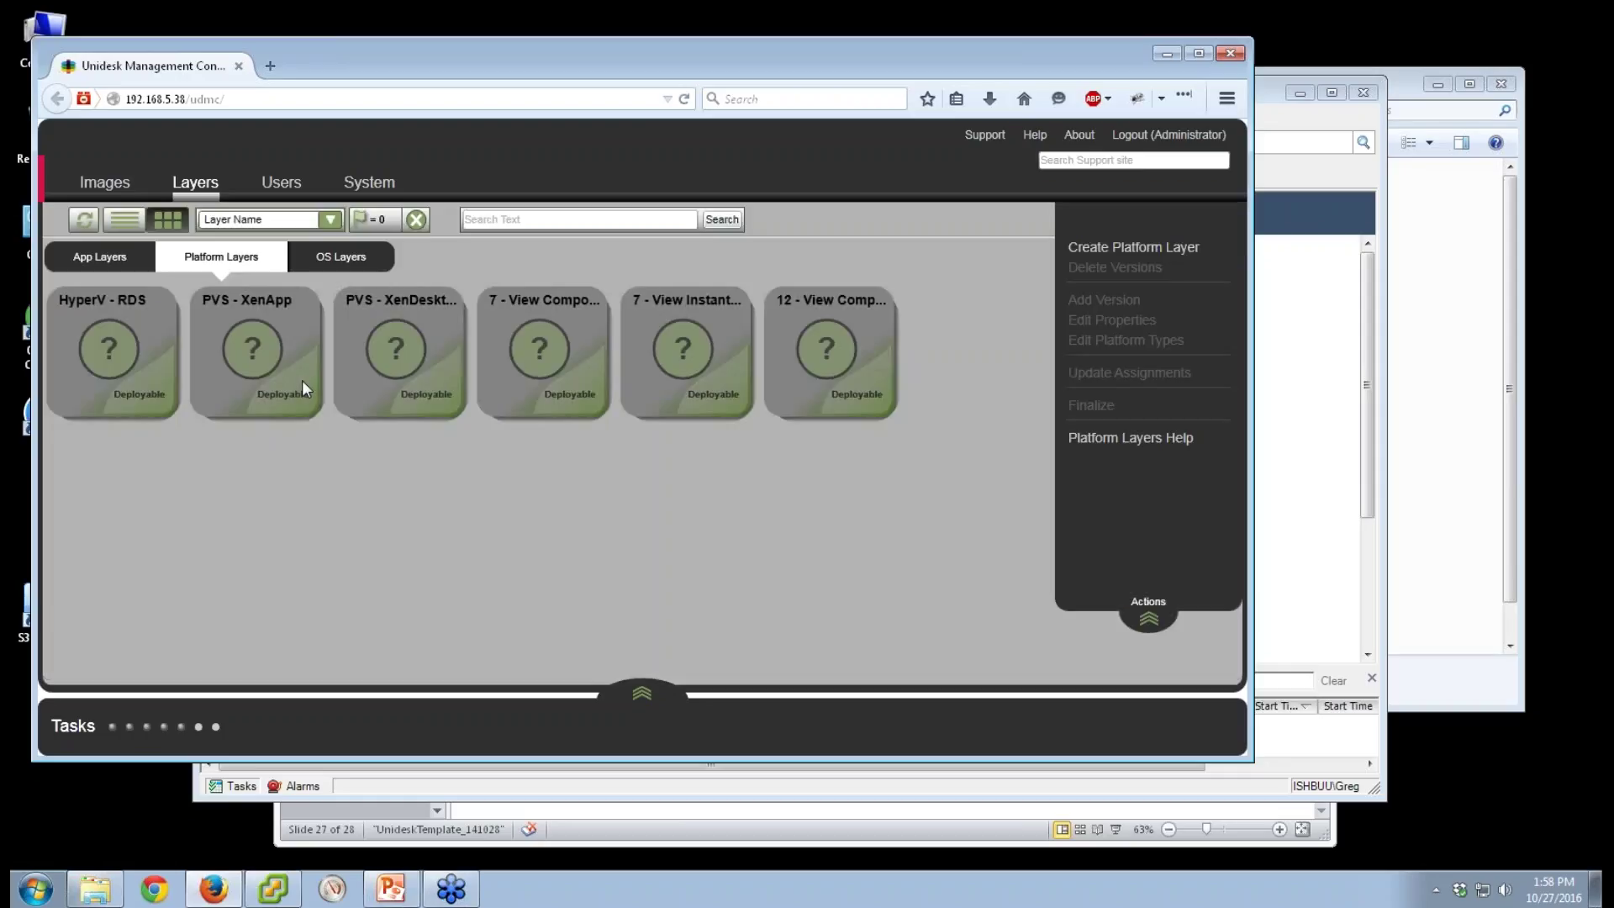
pyautogui.moveTo(274, 335)
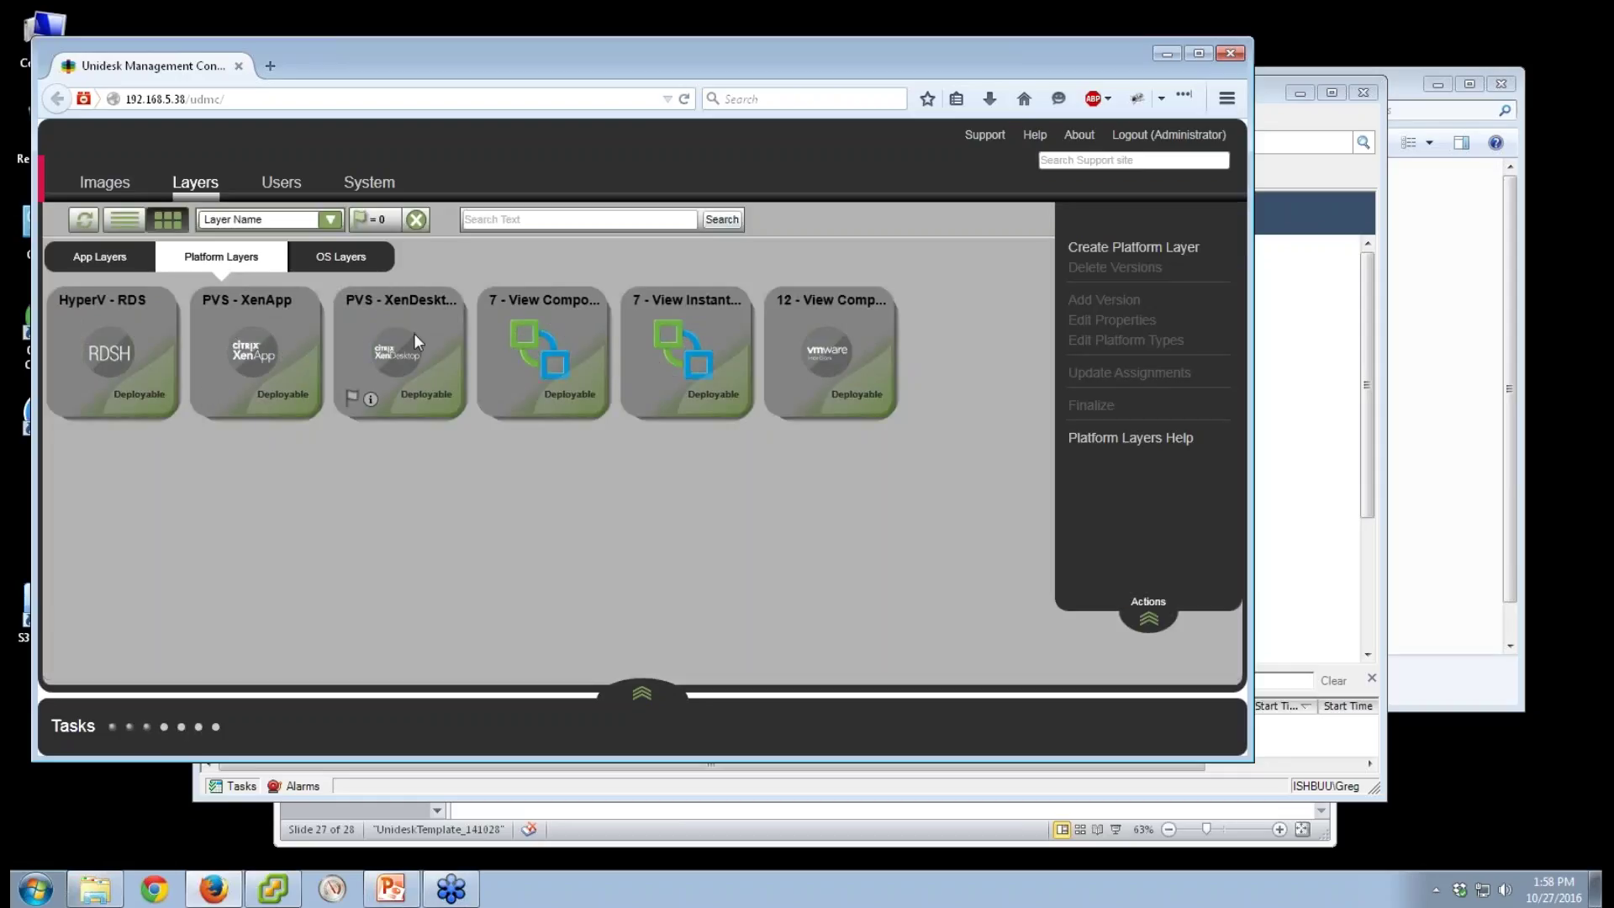
# Start a new platform layer named "PVS - XenServer" with version 7, keeping the default maximum layer size
pyautogui.moveTo(543, 360)
pyautogui.moveTo(817, 303)
pyautogui.click(133, 370)
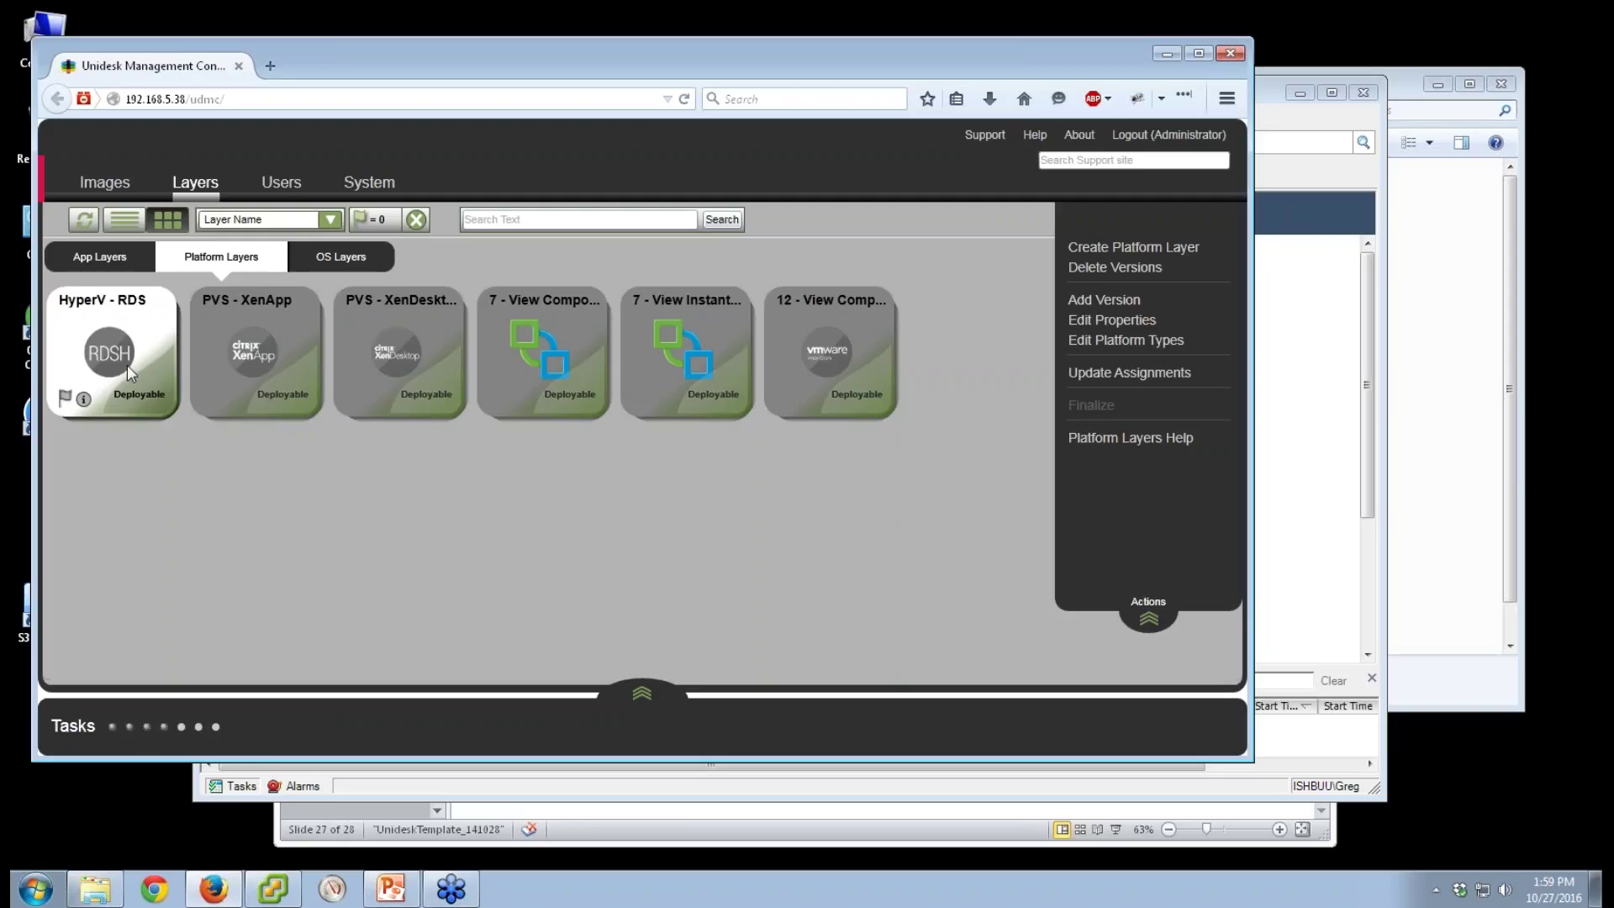
pyautogui.click(1162, 248)
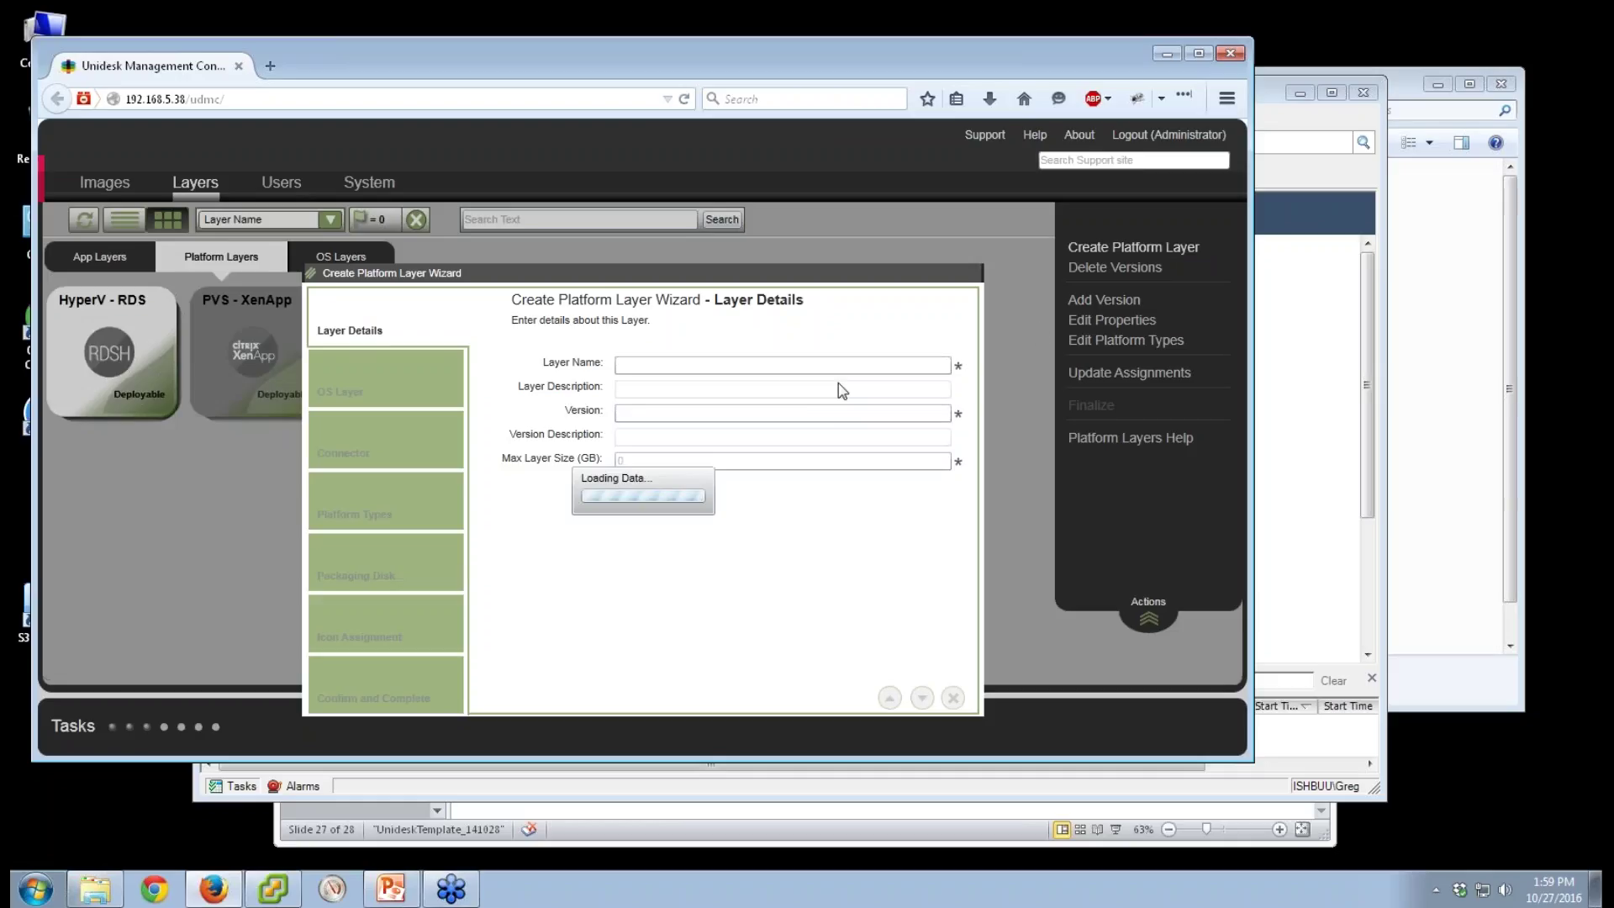
pyautogui.click(755, 368)
pyautogui.write('PVS')
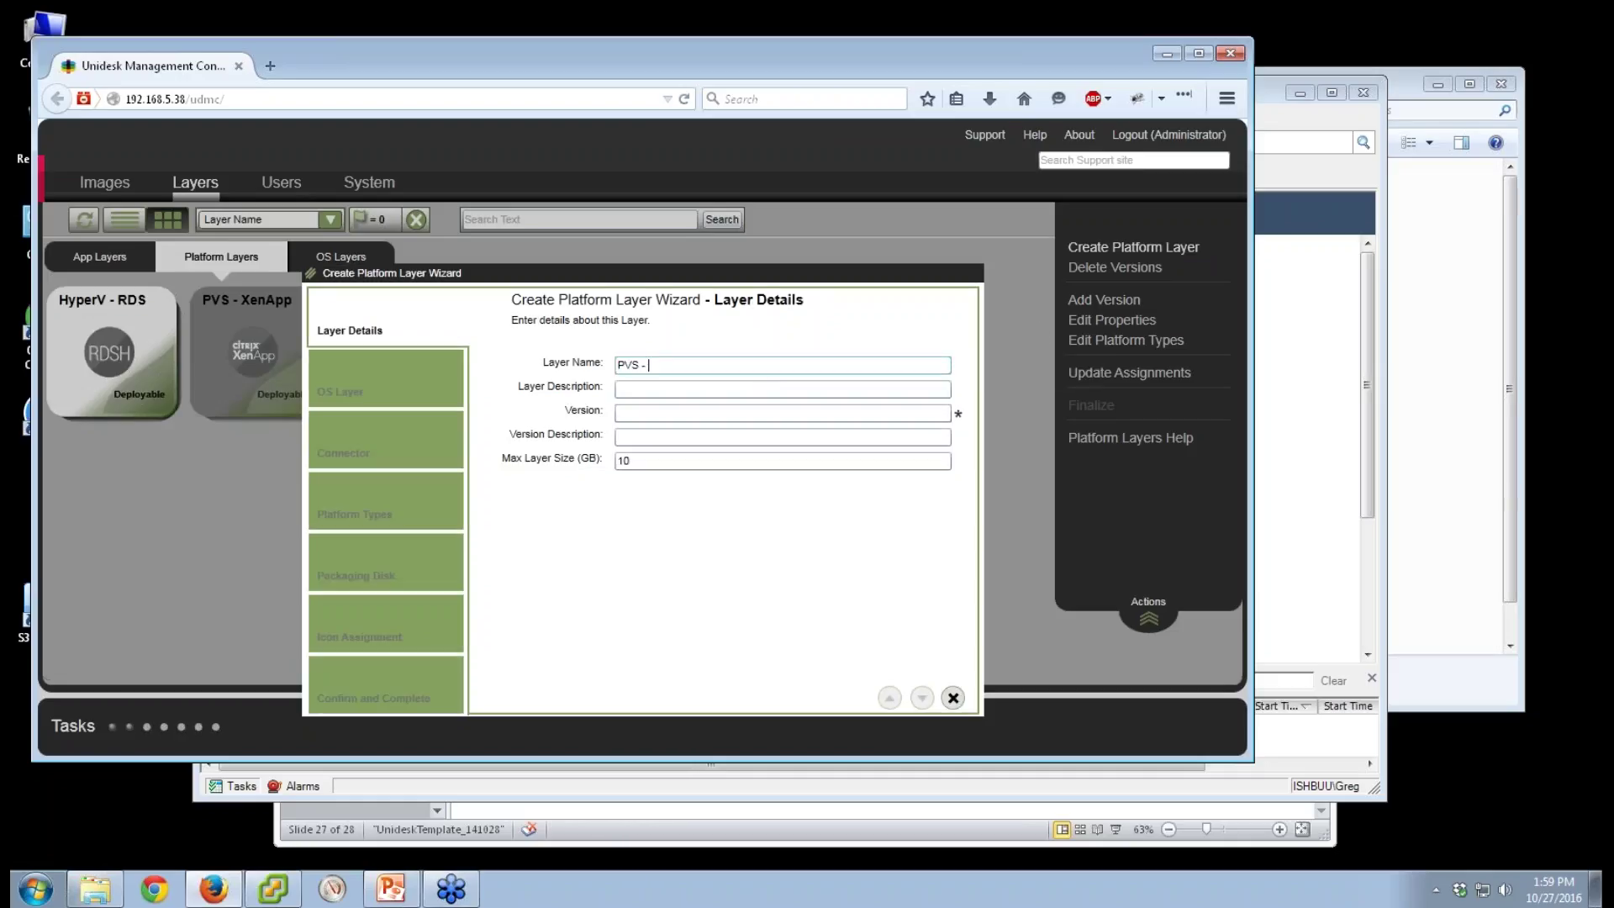
pyautogui.write(' - XenServer')
pyautogui.press('Tab')
pyautogui.press('Tab')
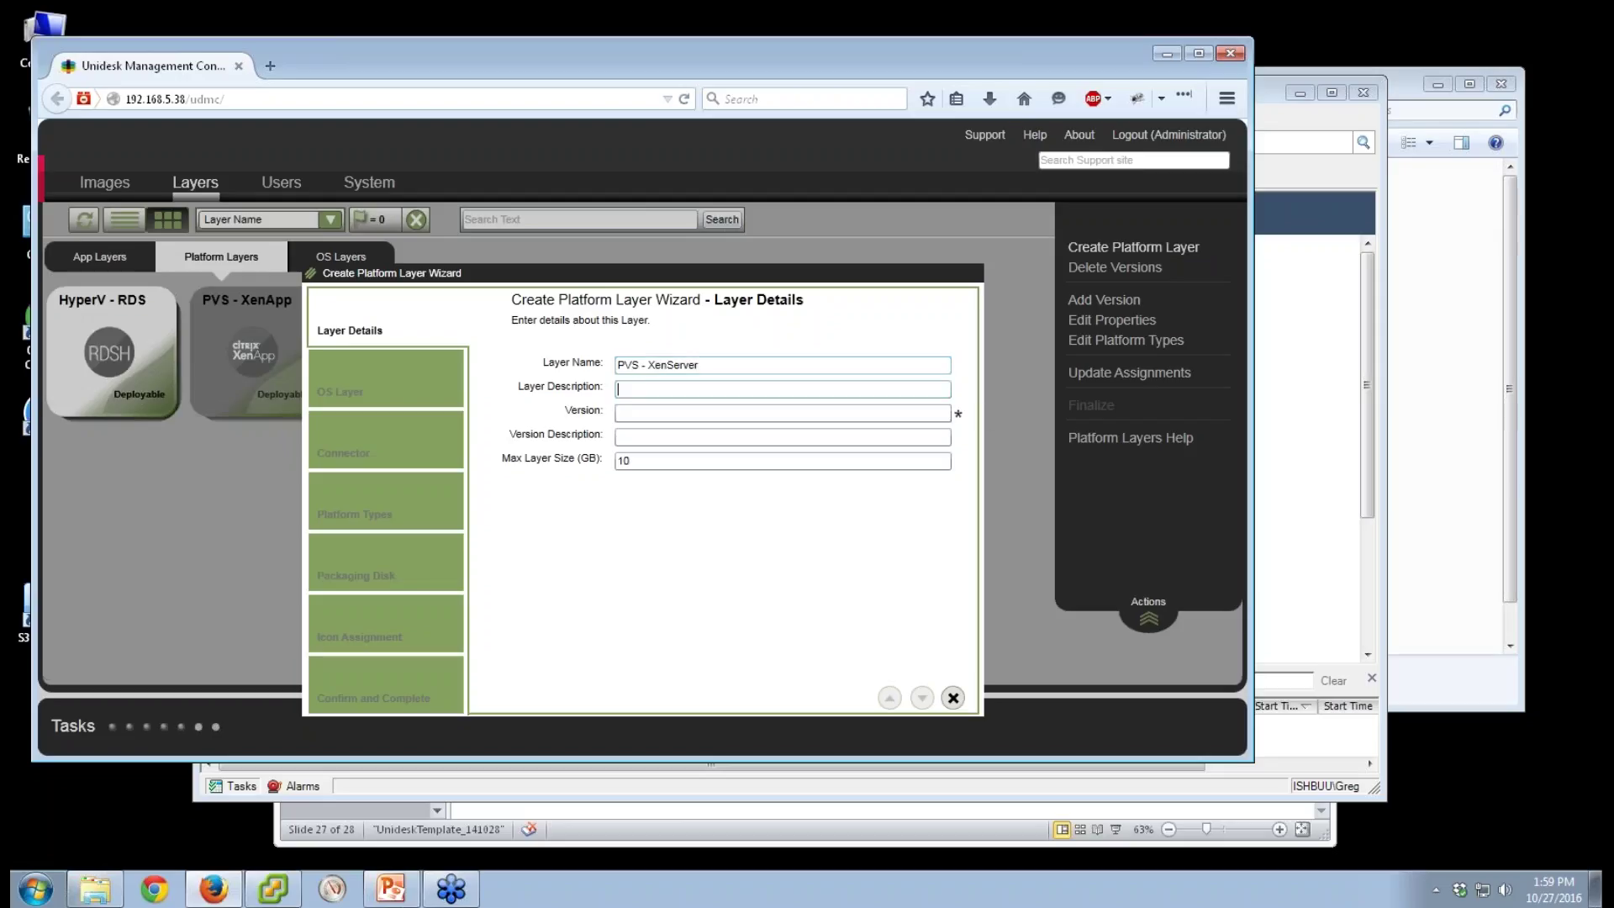
pyautogui.write('7')
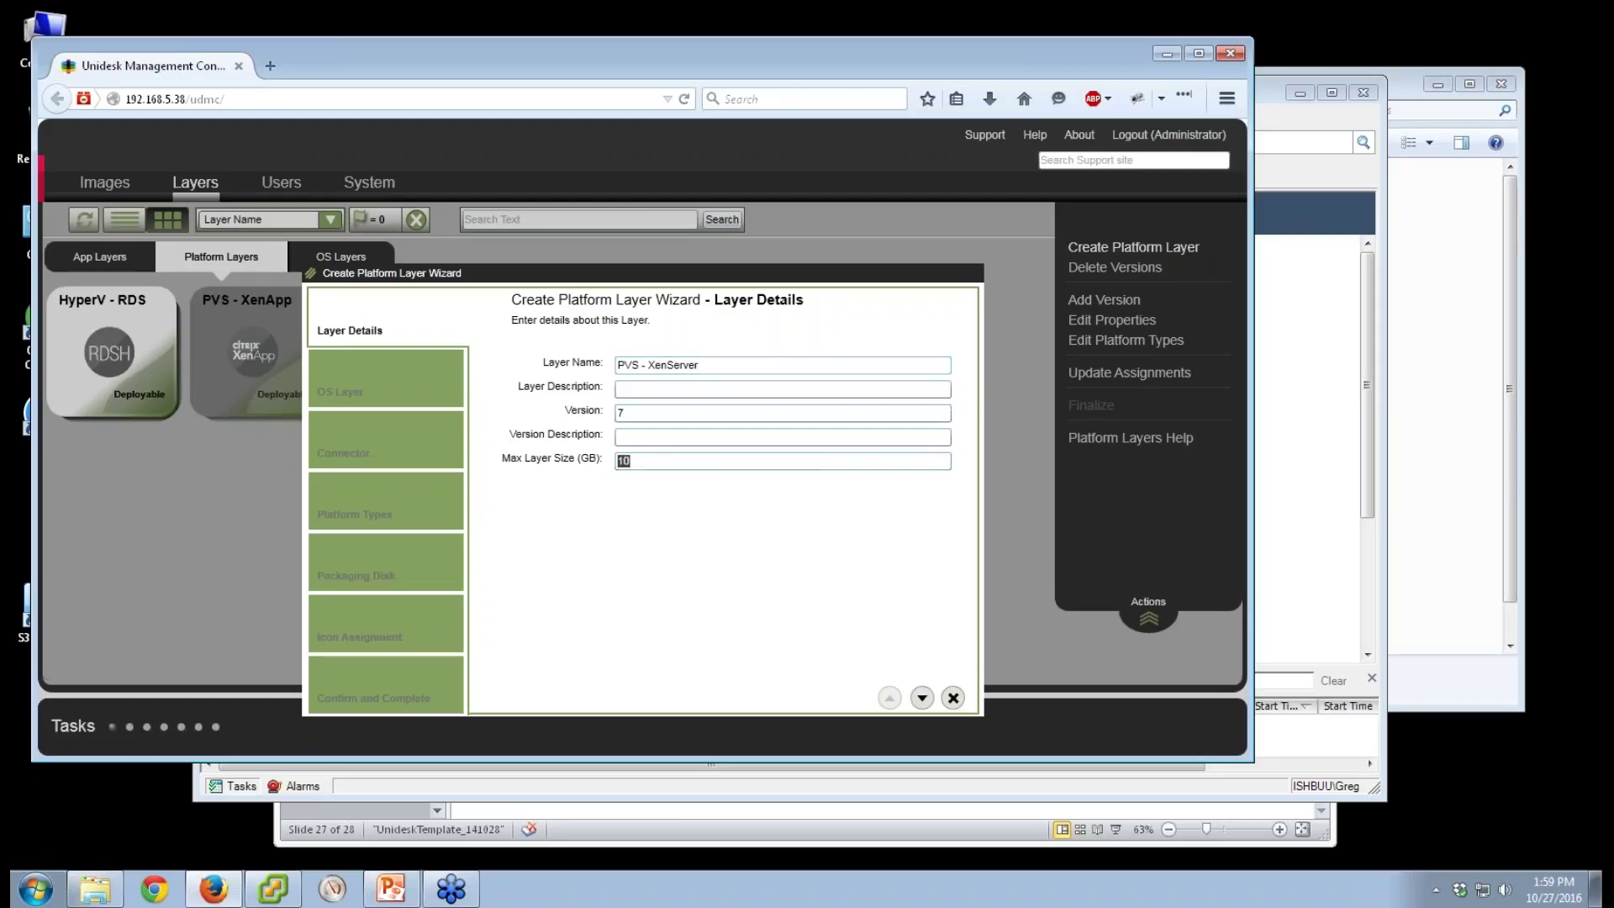
pyautogui.click(922, 697)
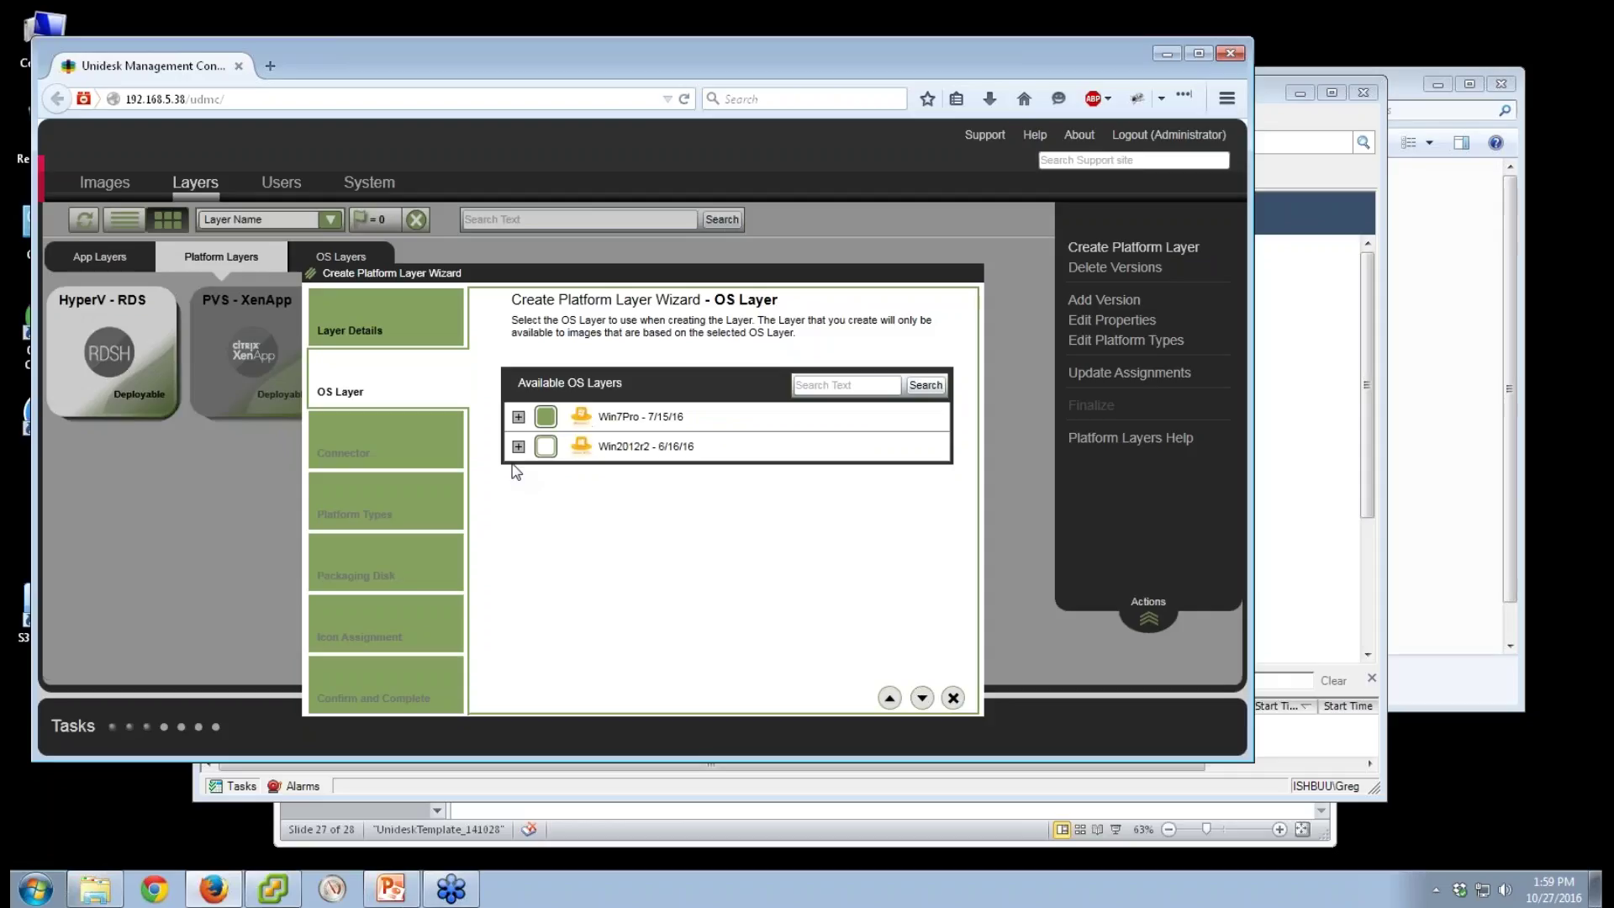
# Choose the Win2012r2 OS layer, try XenServer as the type for a new connector, and cancel the platform layer creation
pyautogui.click(546, 446)
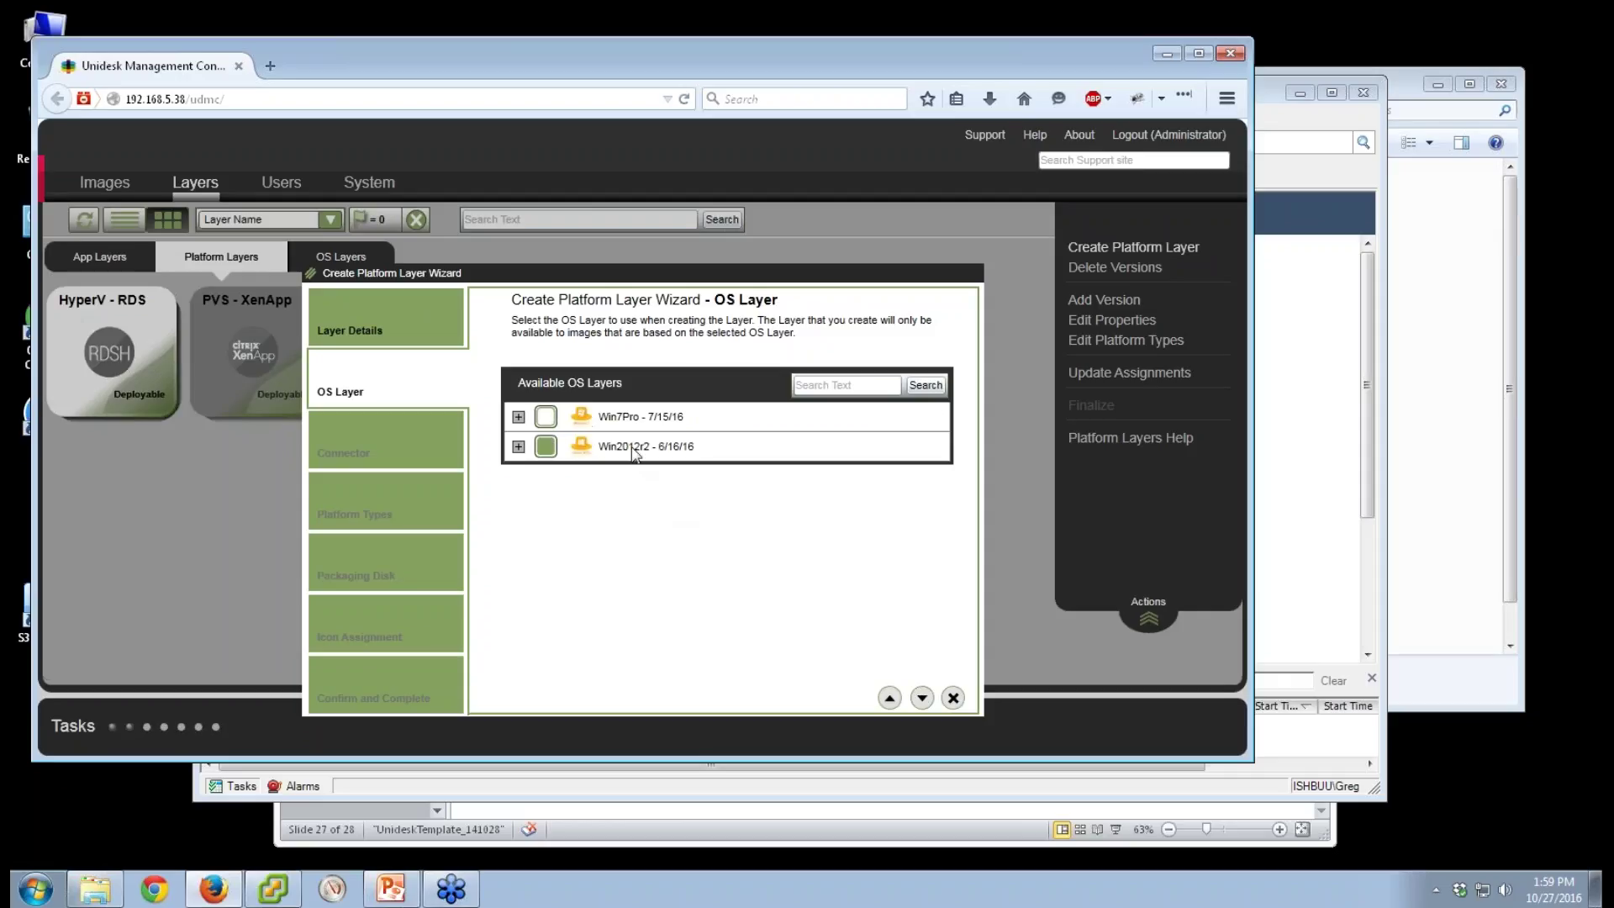
pyautogui.click(922, 698)
pyautogui.click(763, 461)
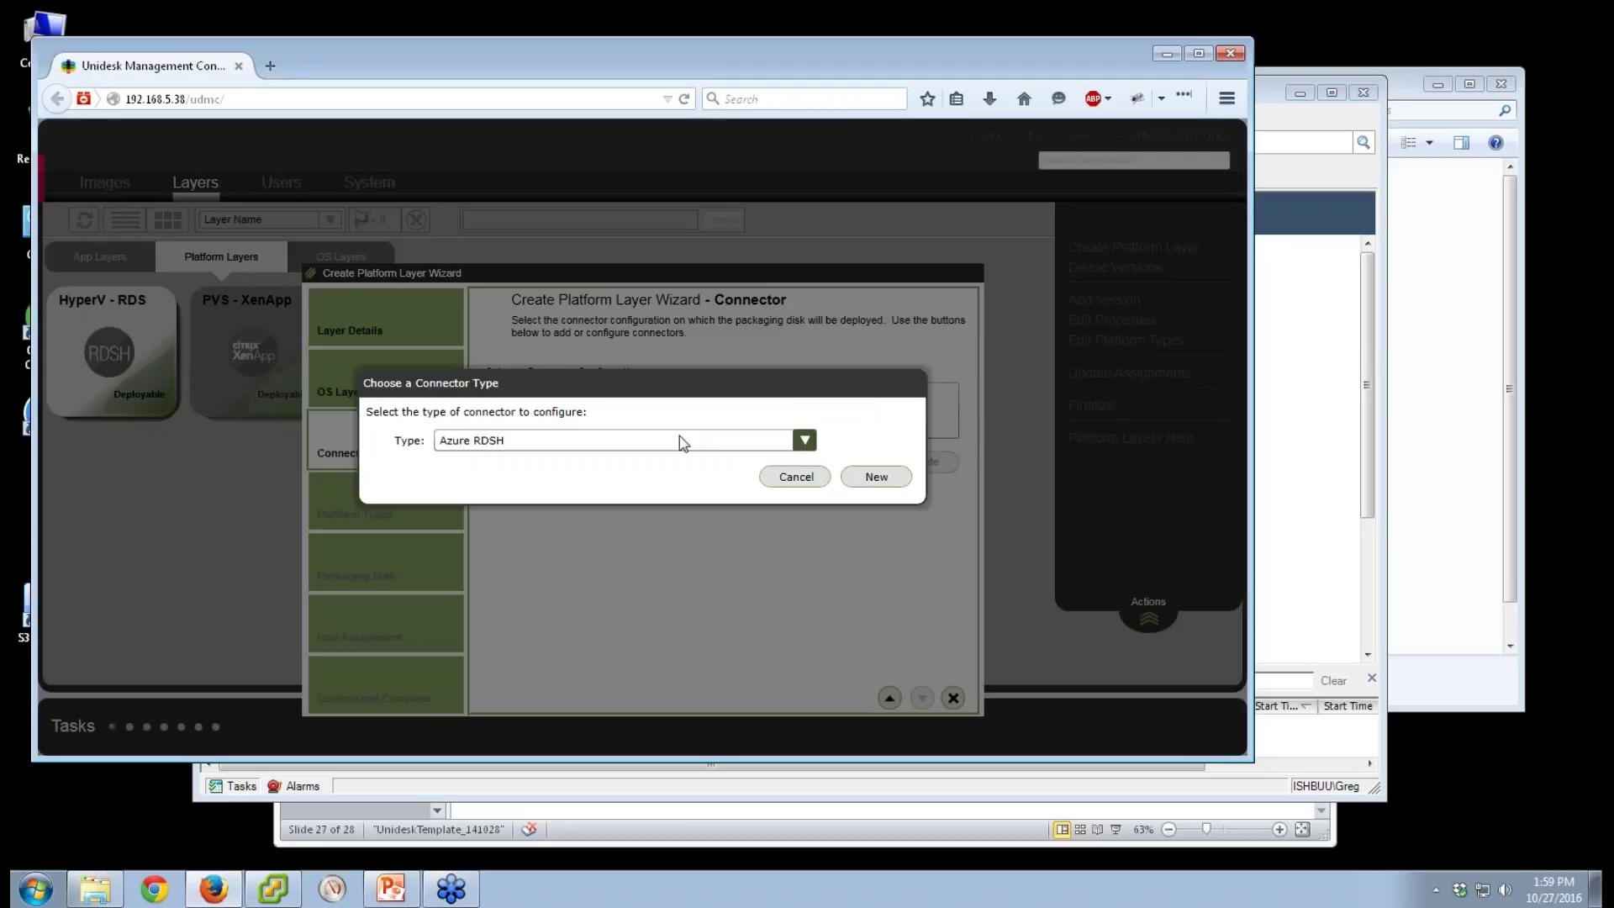
pyautogui.click(672, 440)
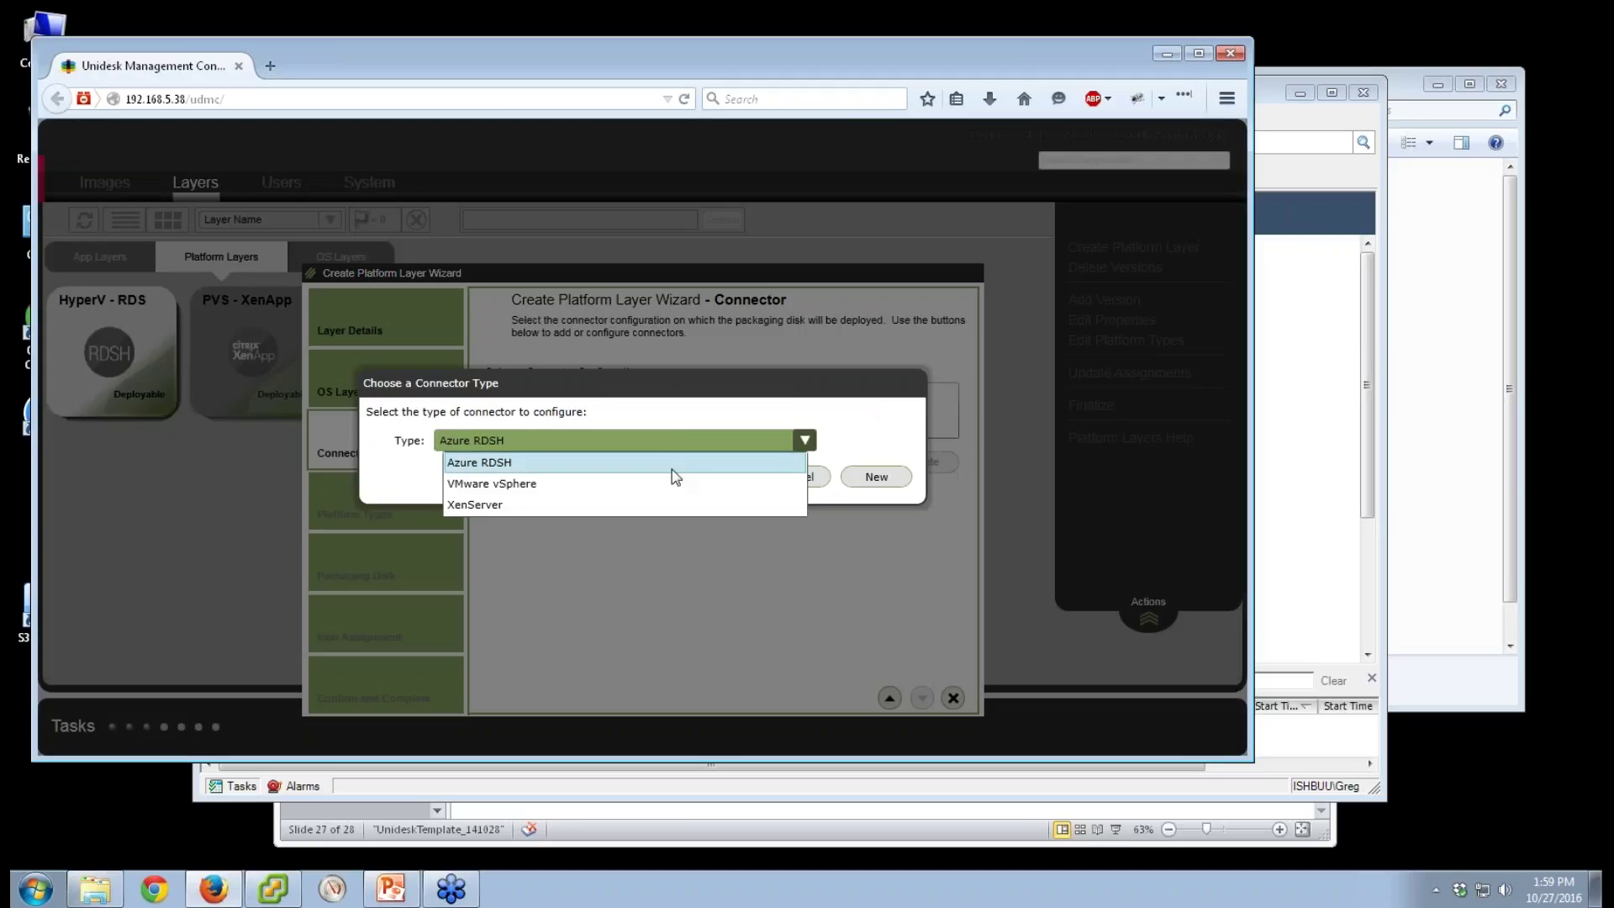
pyautogui.click(617, 505)
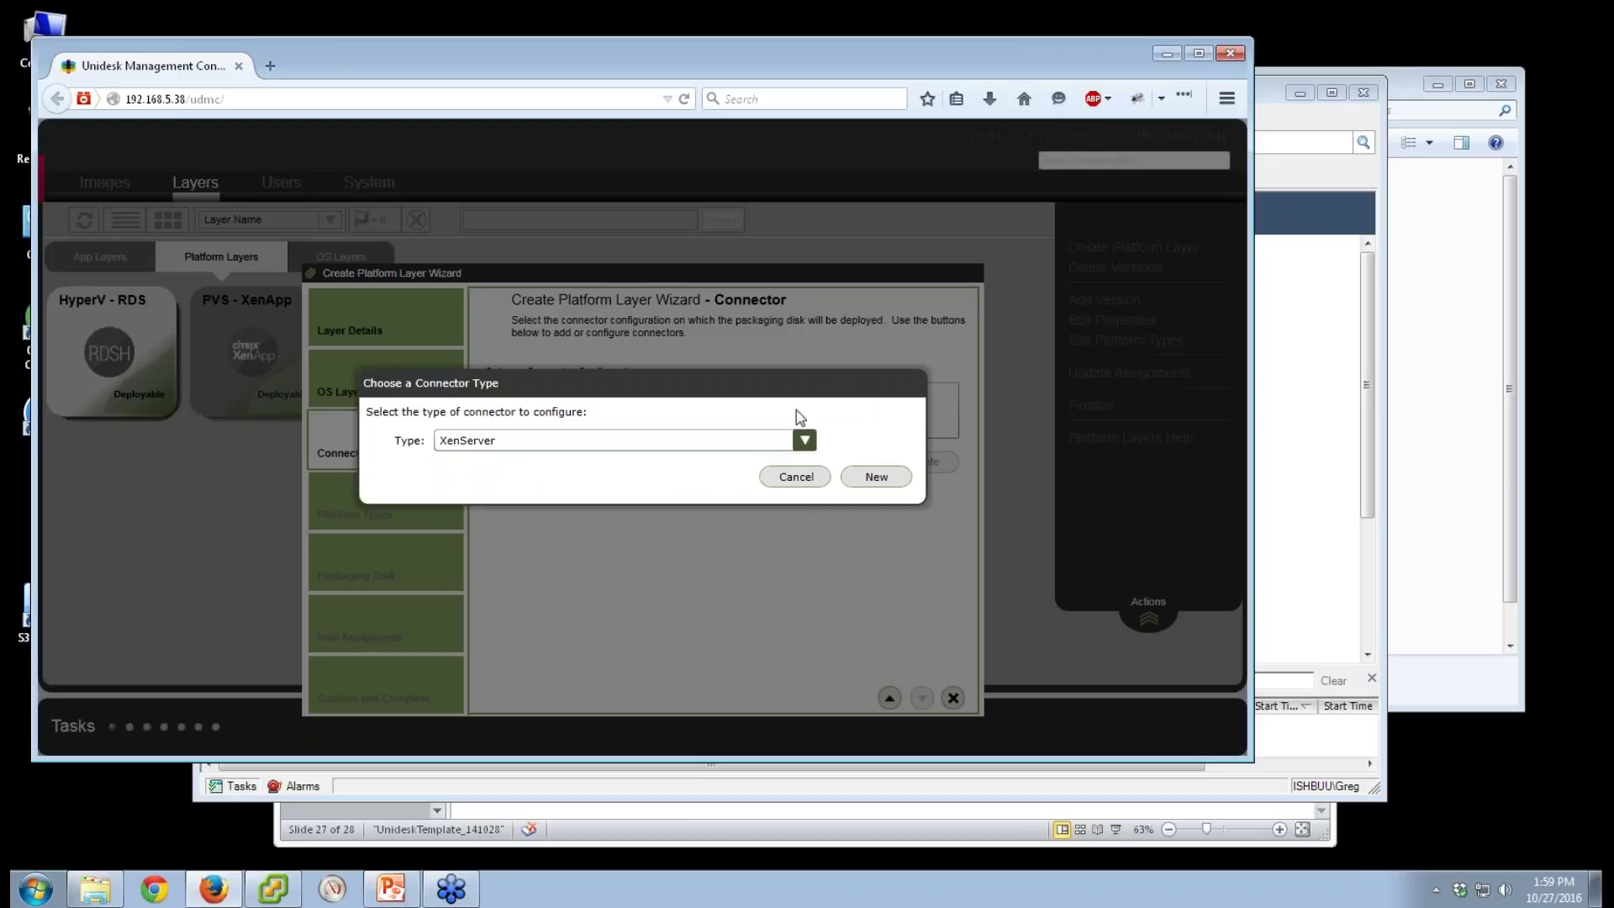
pyautogui.click(812, 472)
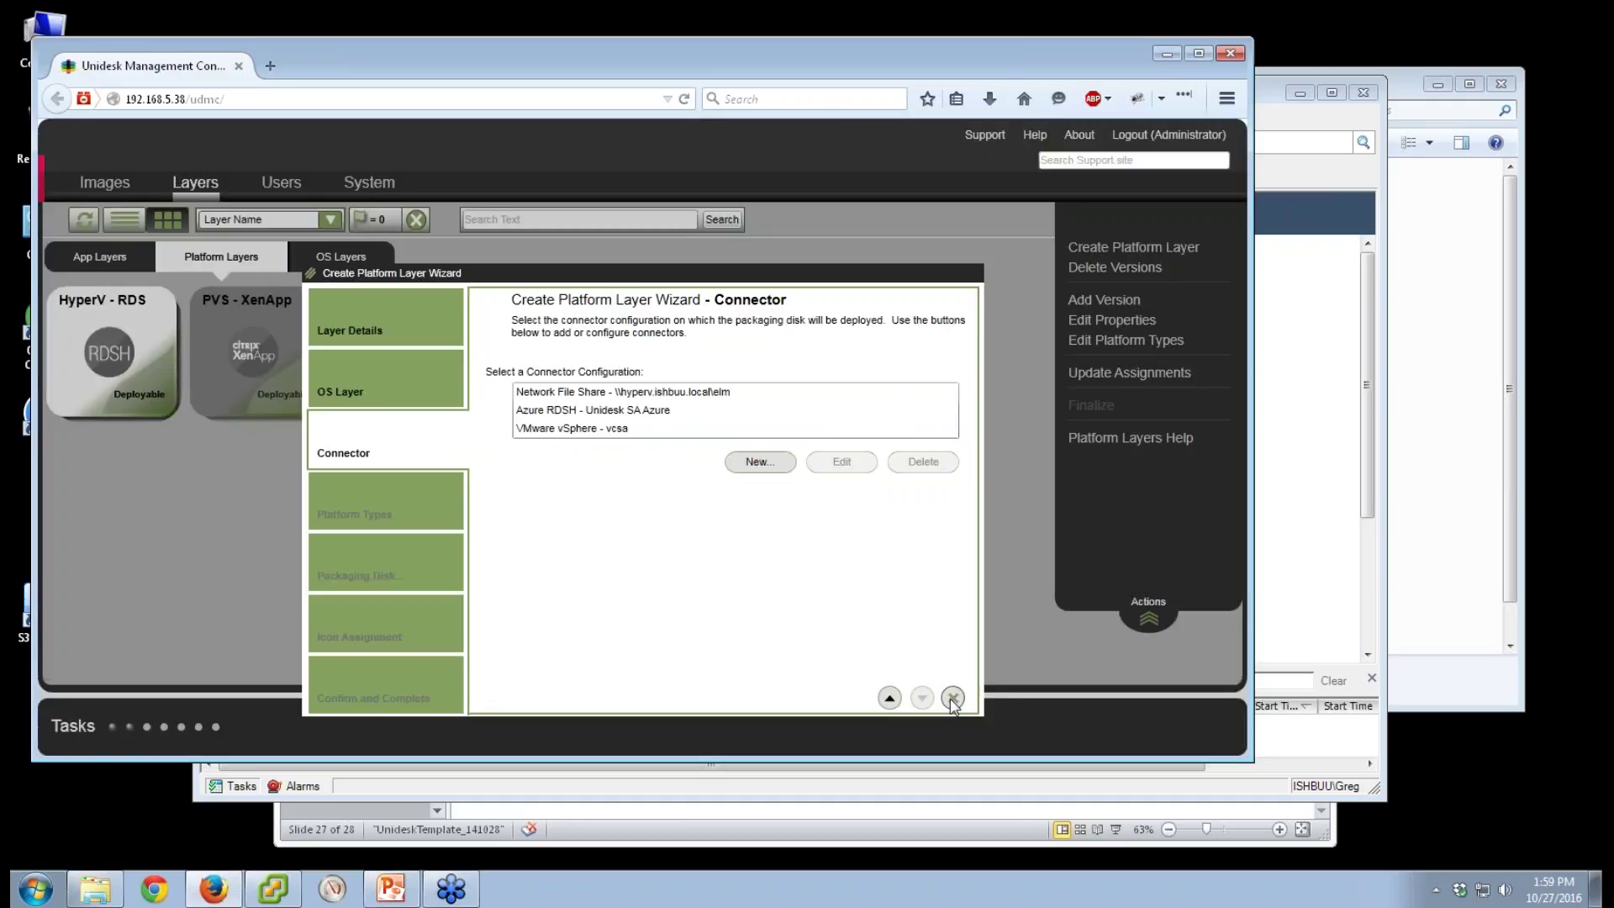
pyautogui.click(953, 697)
# Examine the Win7Pro and Win2012r2 OS layers and the actions available for each
pyautogui.click(346, 261)
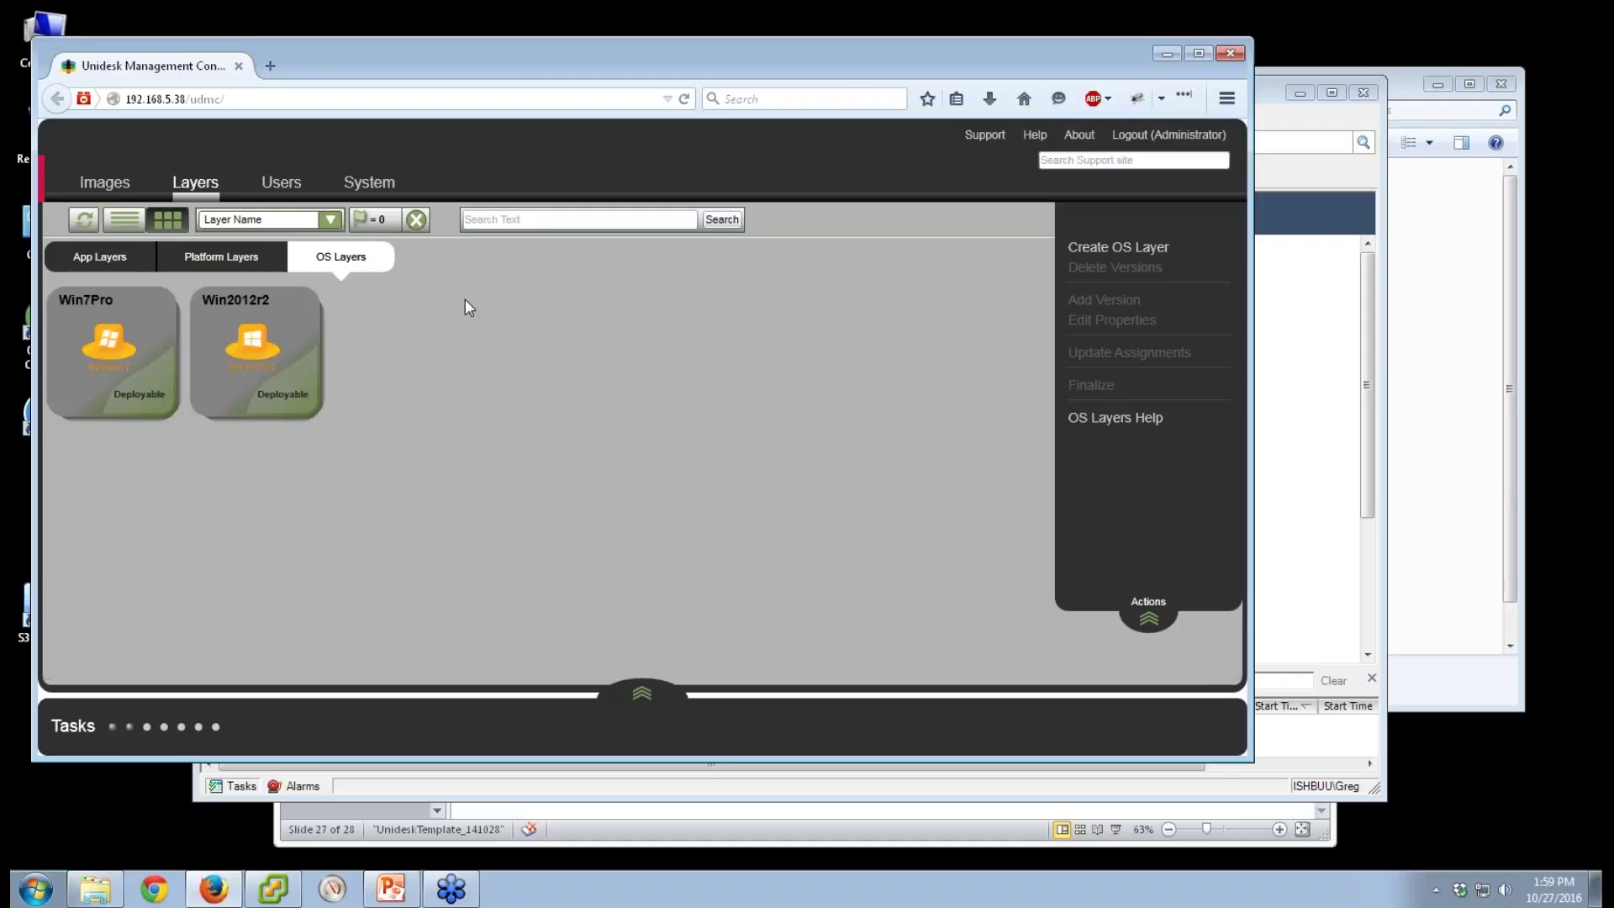
pyautogui.rightClick(148, 336)
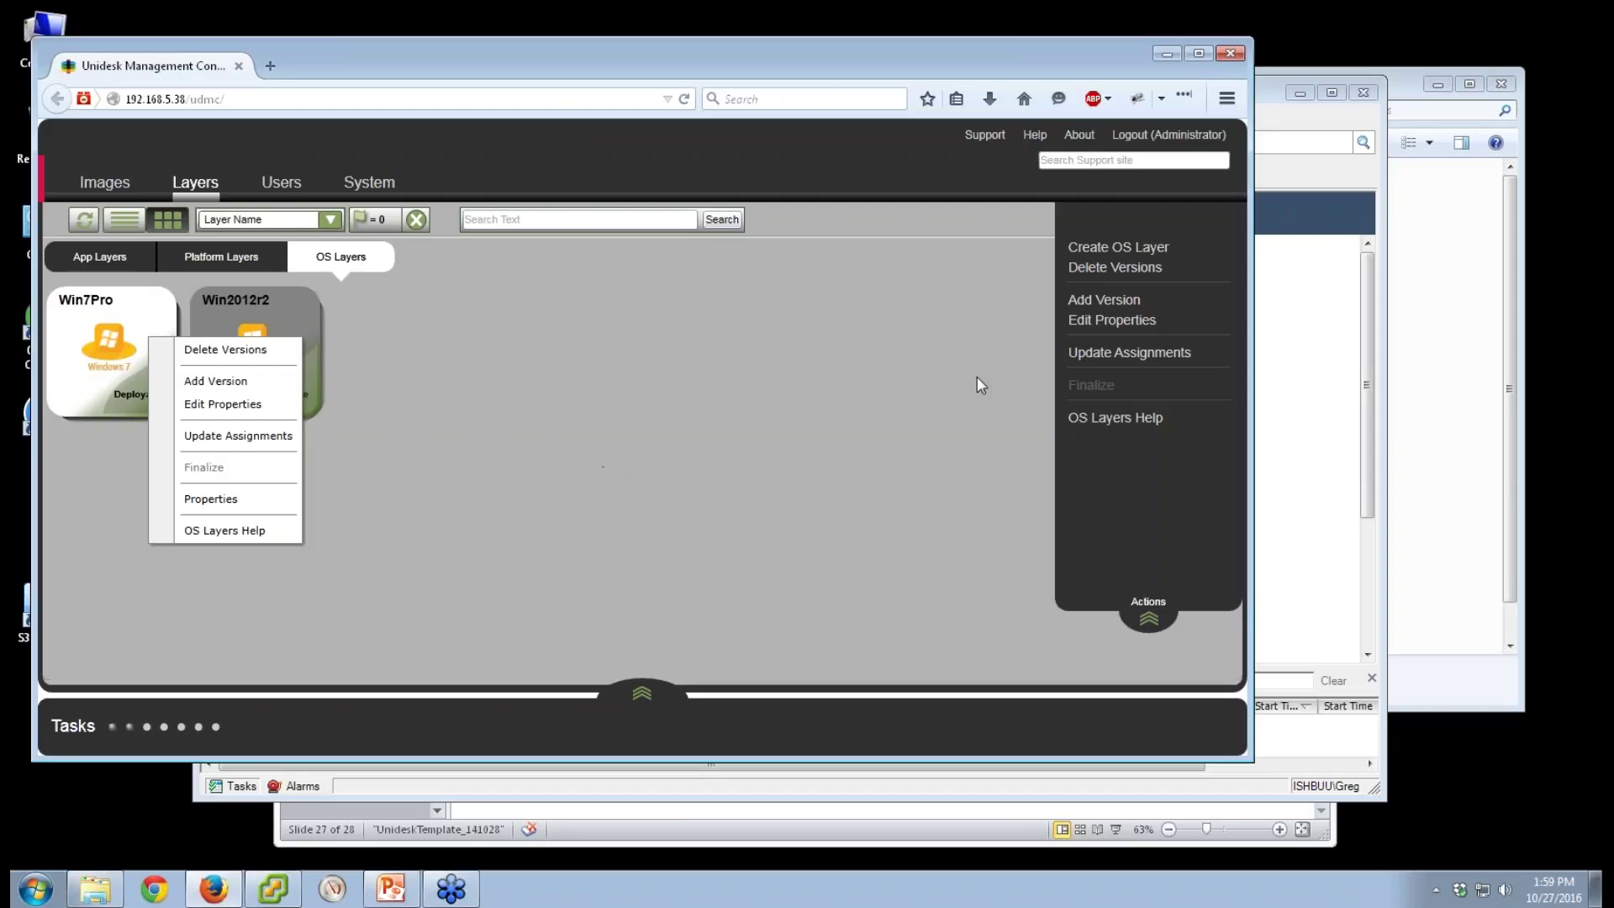
pyautogui.click(571, 576)
pyautogui.rightClick(262, 331)
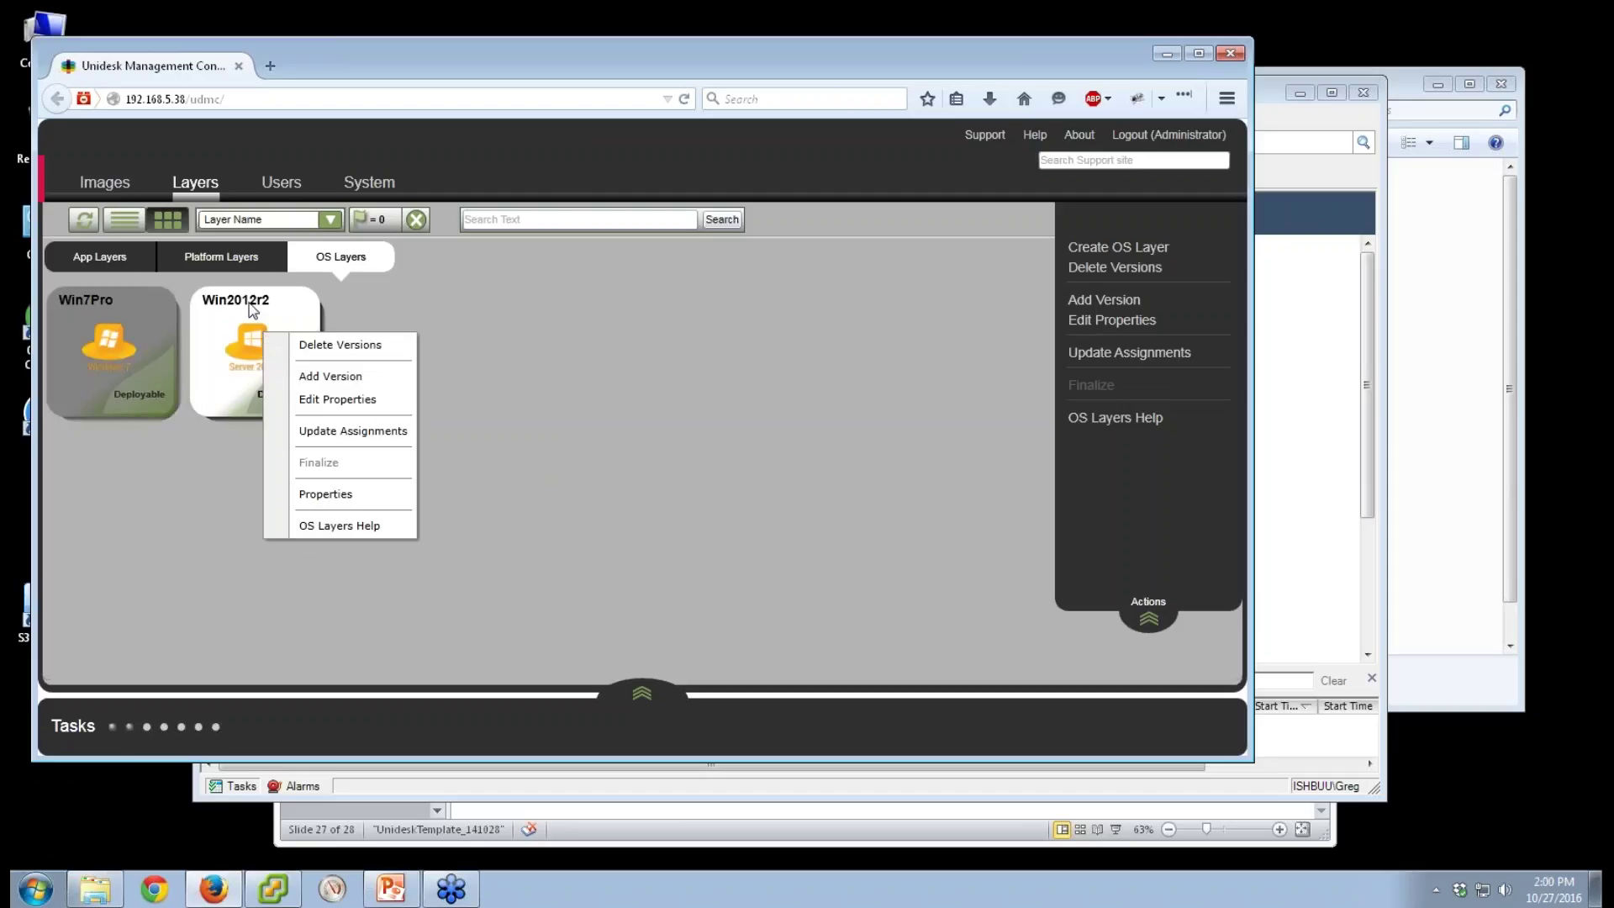
pyautogui.click(382, 294)
pyautogui.click(126, 334)
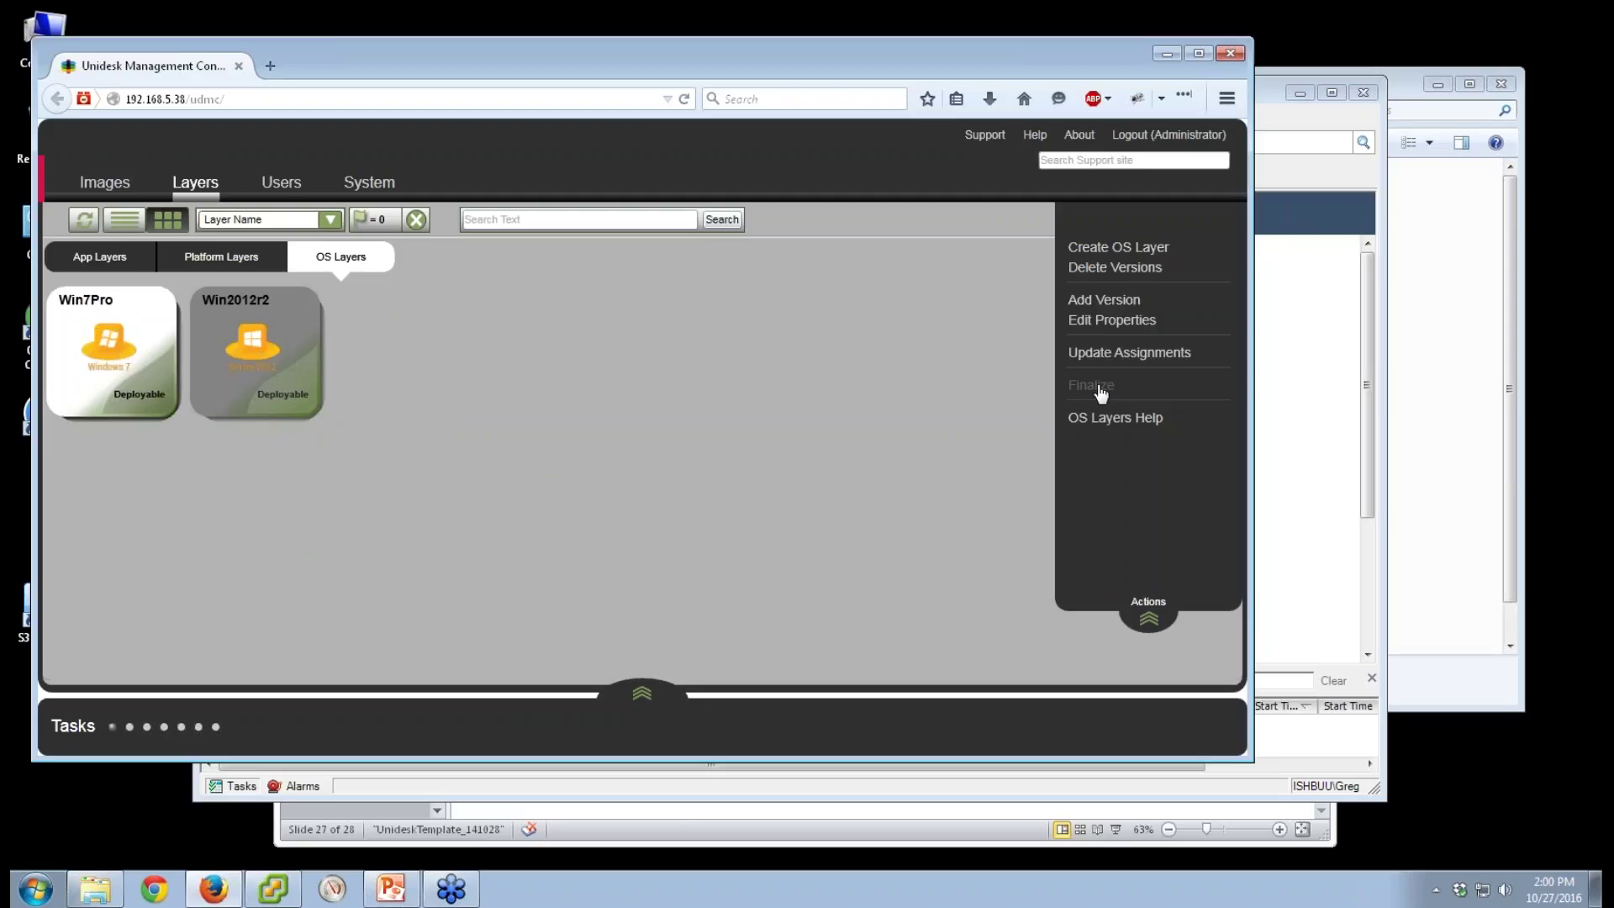
# Select the 7 - Firefox app layer, then switch to the vSphere Client and open the console of its packaging machine
pyautogui.click(117, 262)
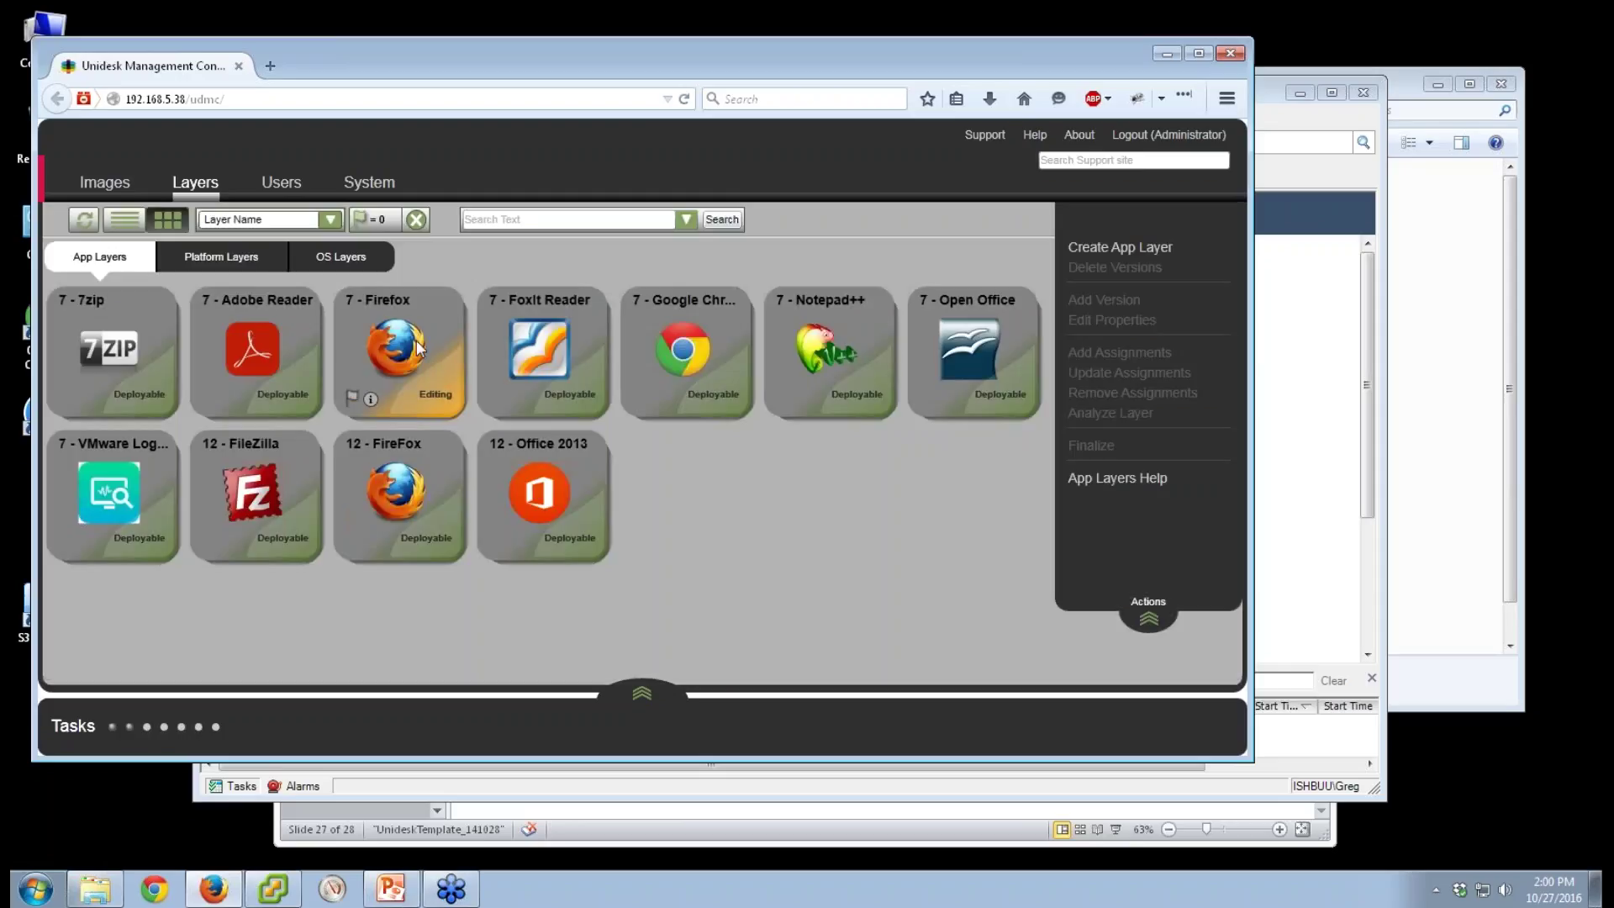
pyautogui.click(435, 362)
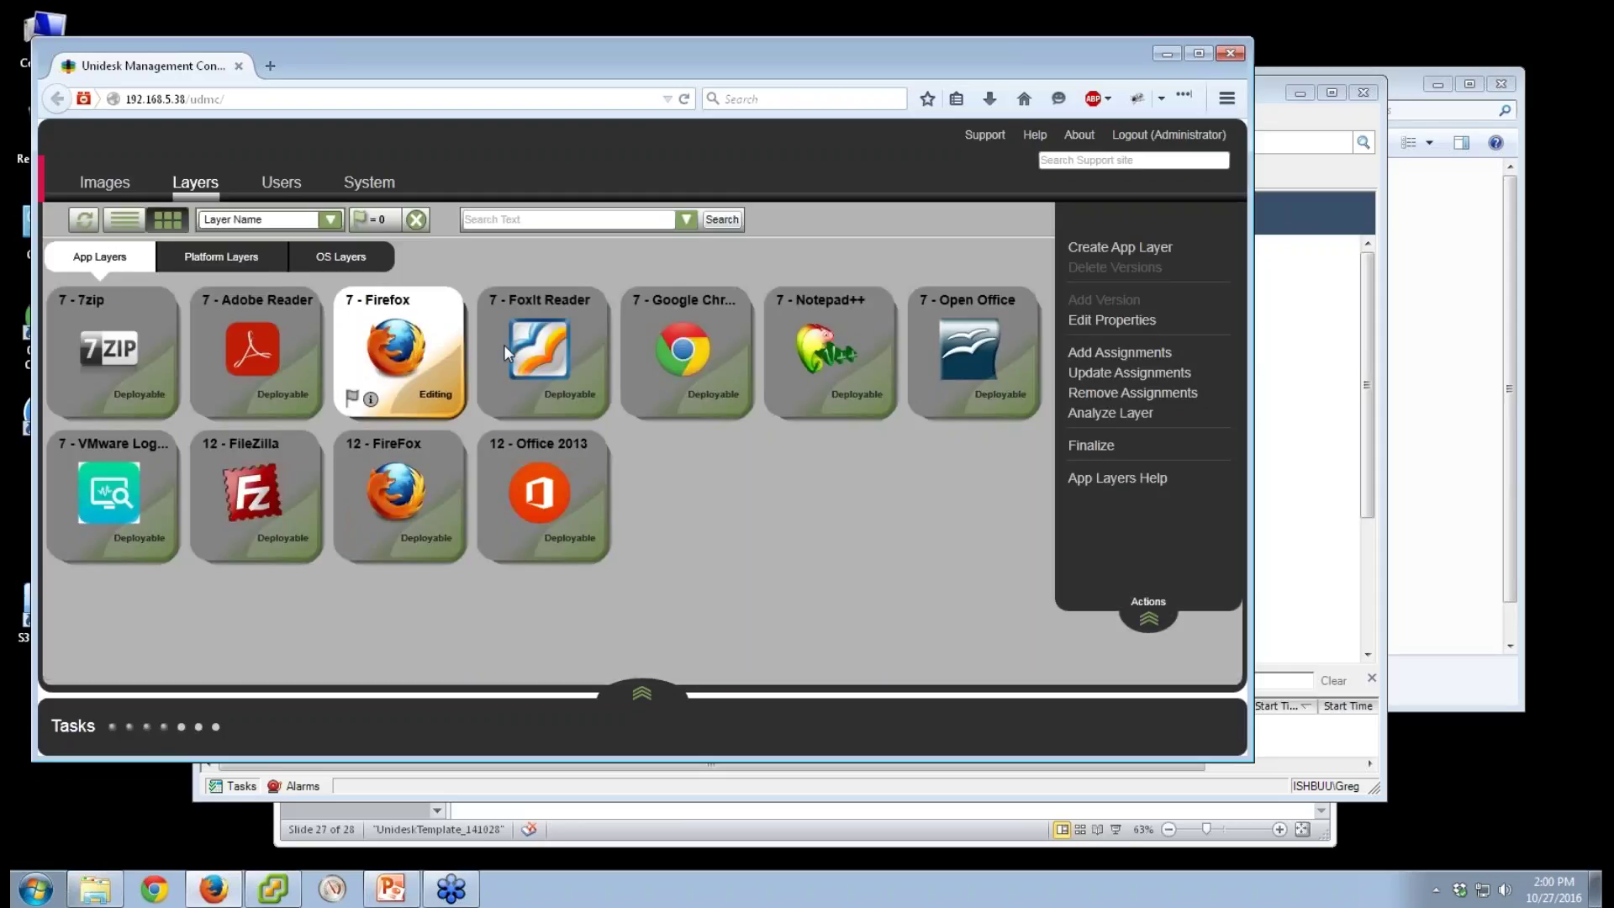
pyautogui.click(1298, 175)
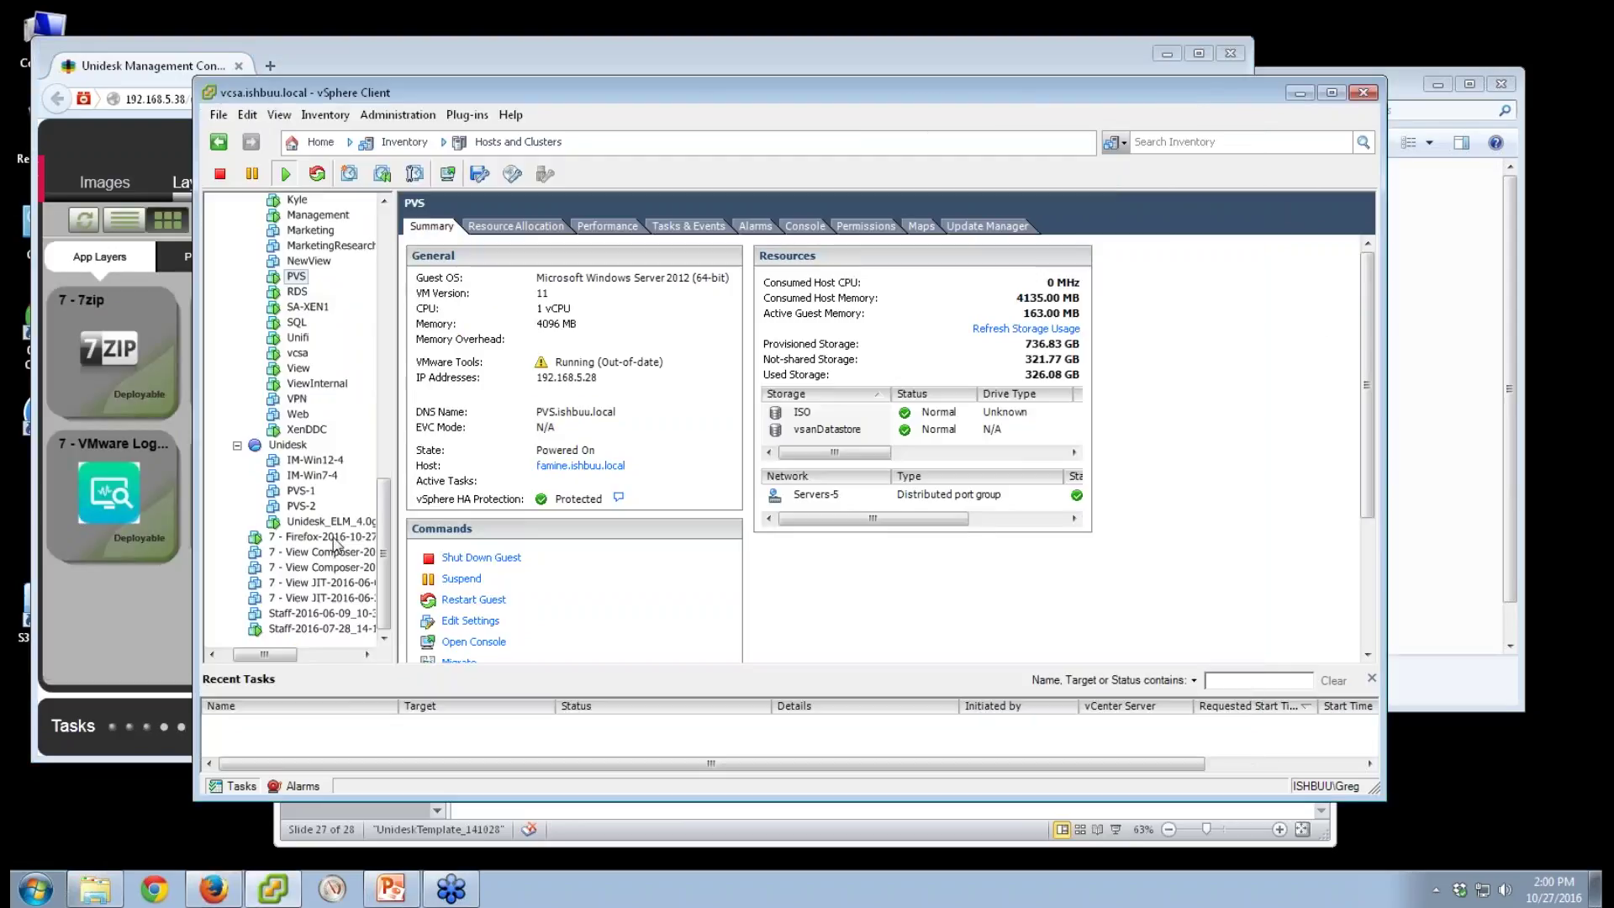
pyautogui.click(334, 537)
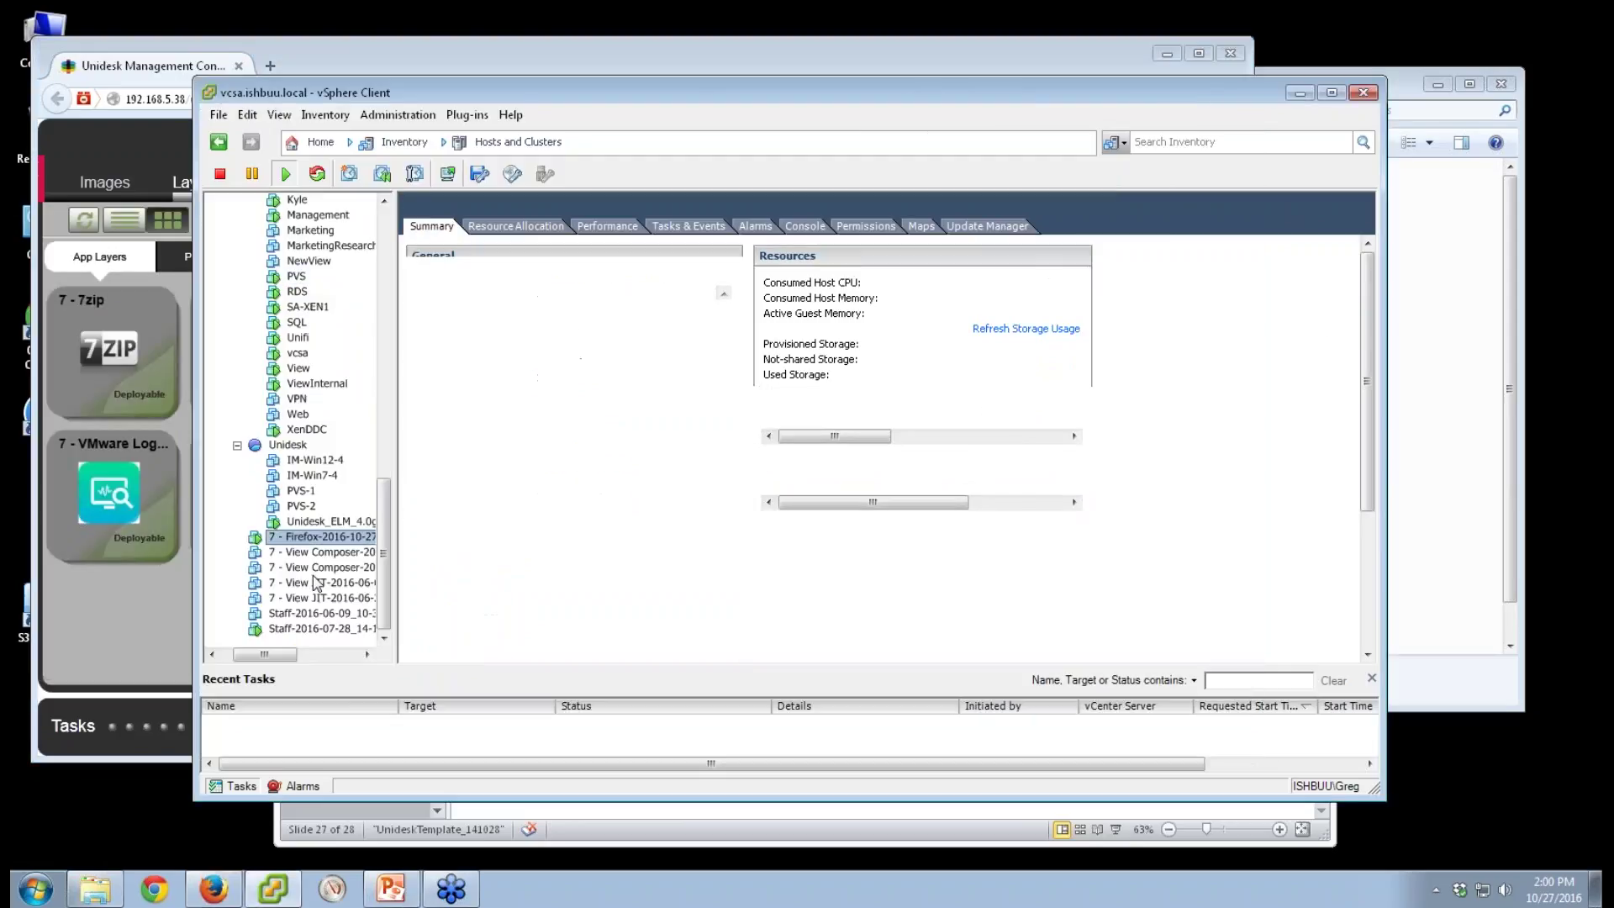
pyautogui.rightClick(376, 540)
pyautogui.click(441, 583)
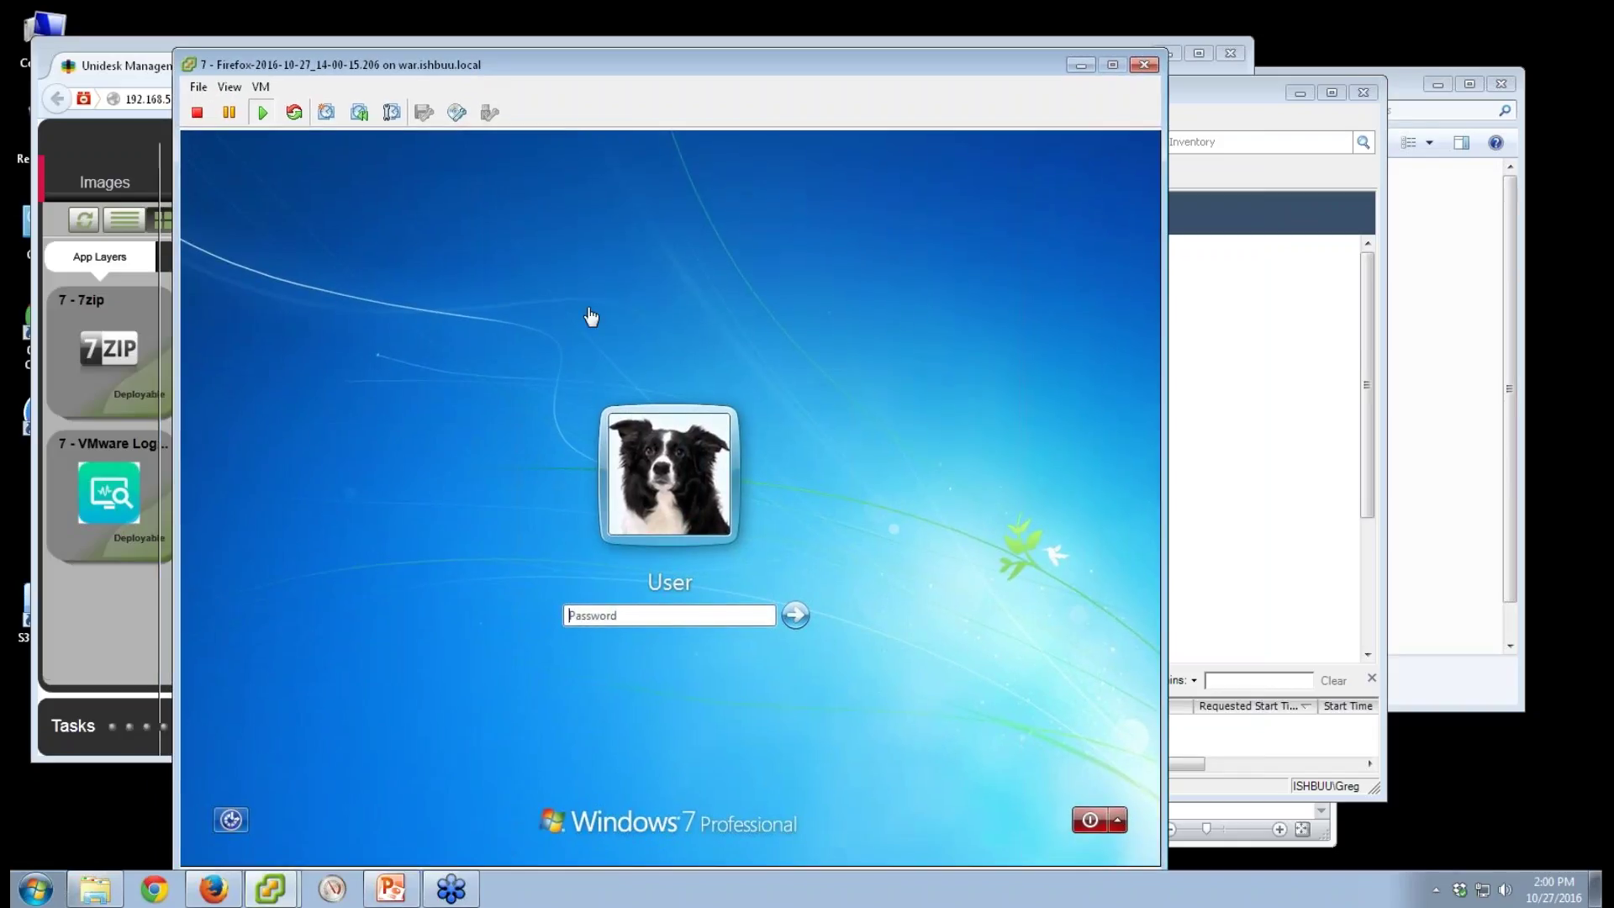
# Log in to the Windows 7 packaging machine by entering the account password
pyautogui.click(591, 316)
pyautogui.write('*********')
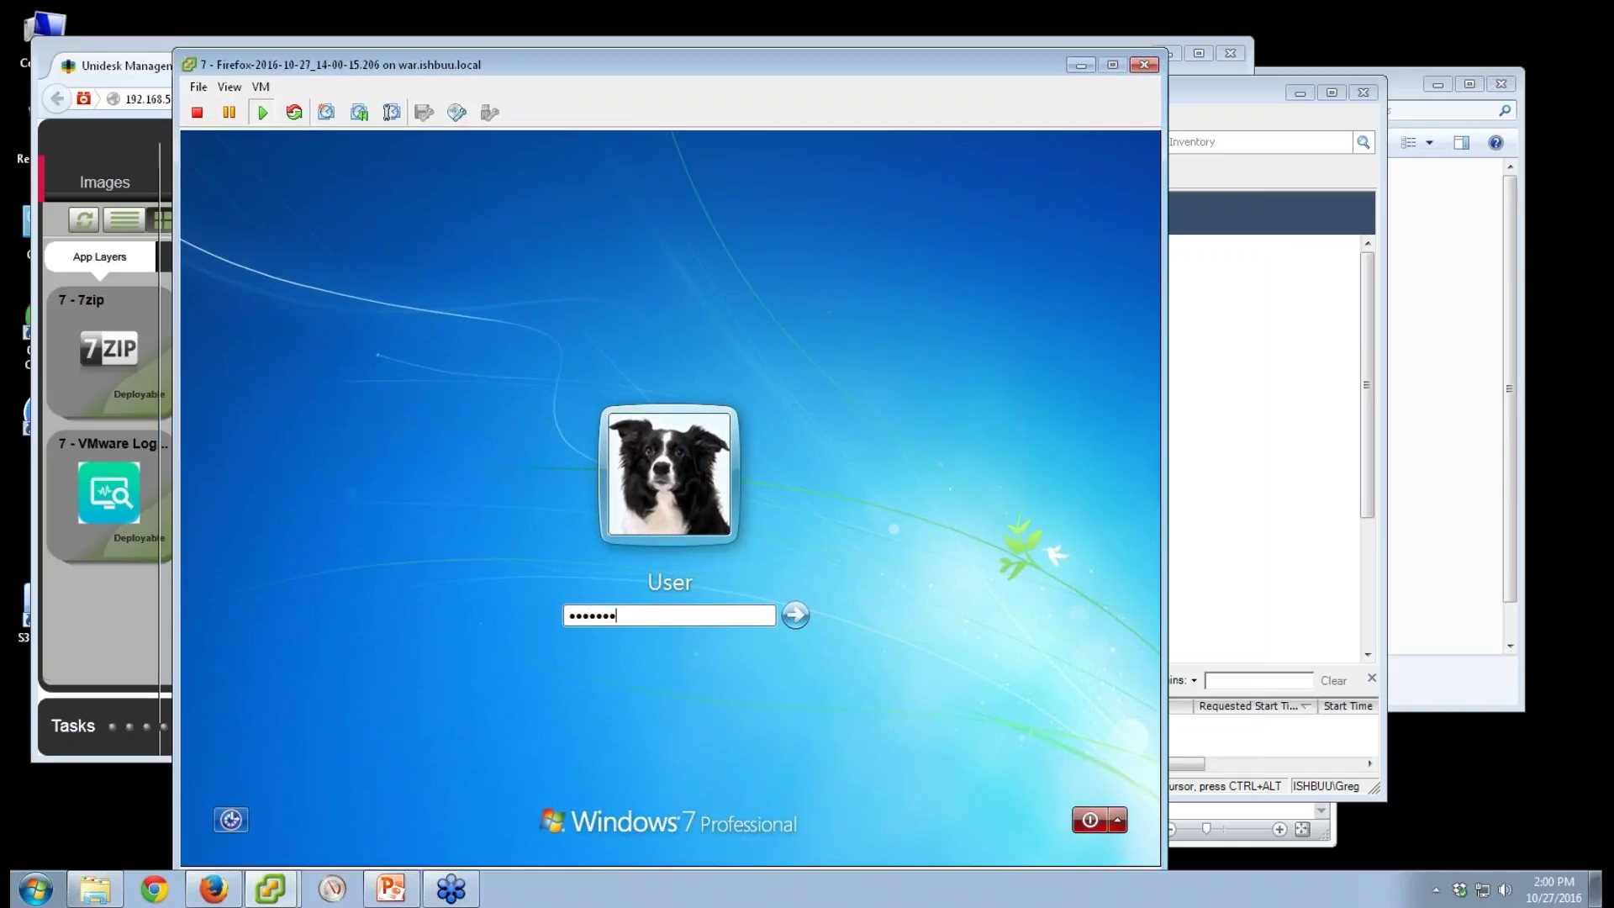
pyautogui.press('Return')
pyautogui.press('Return')
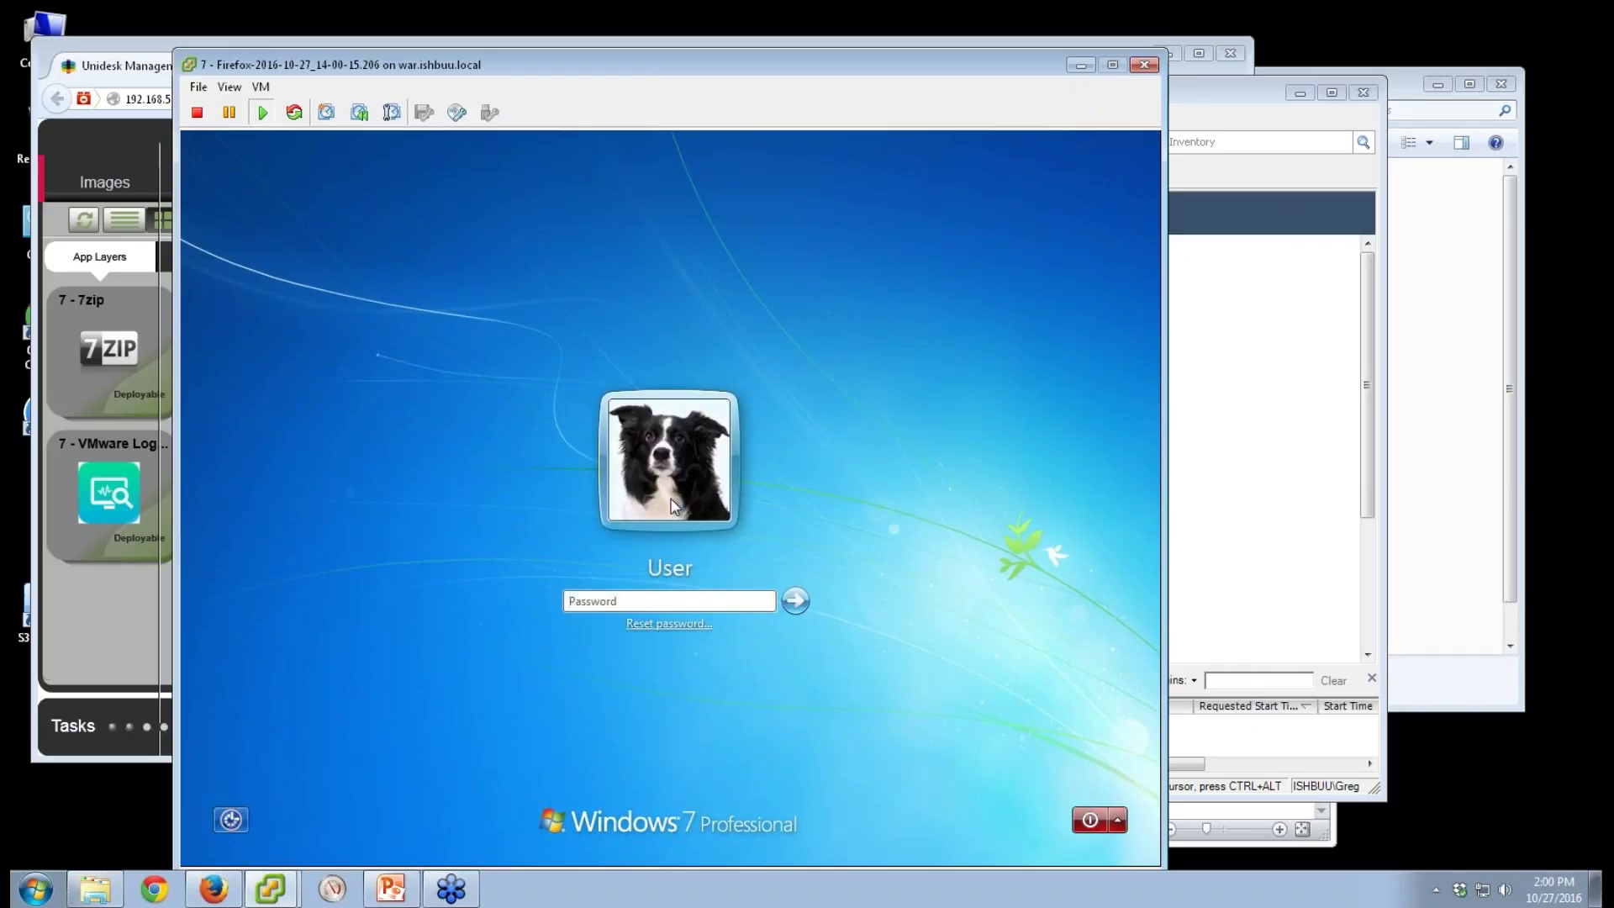
pyautogui.write('*********')
pyautogui.press('Return')
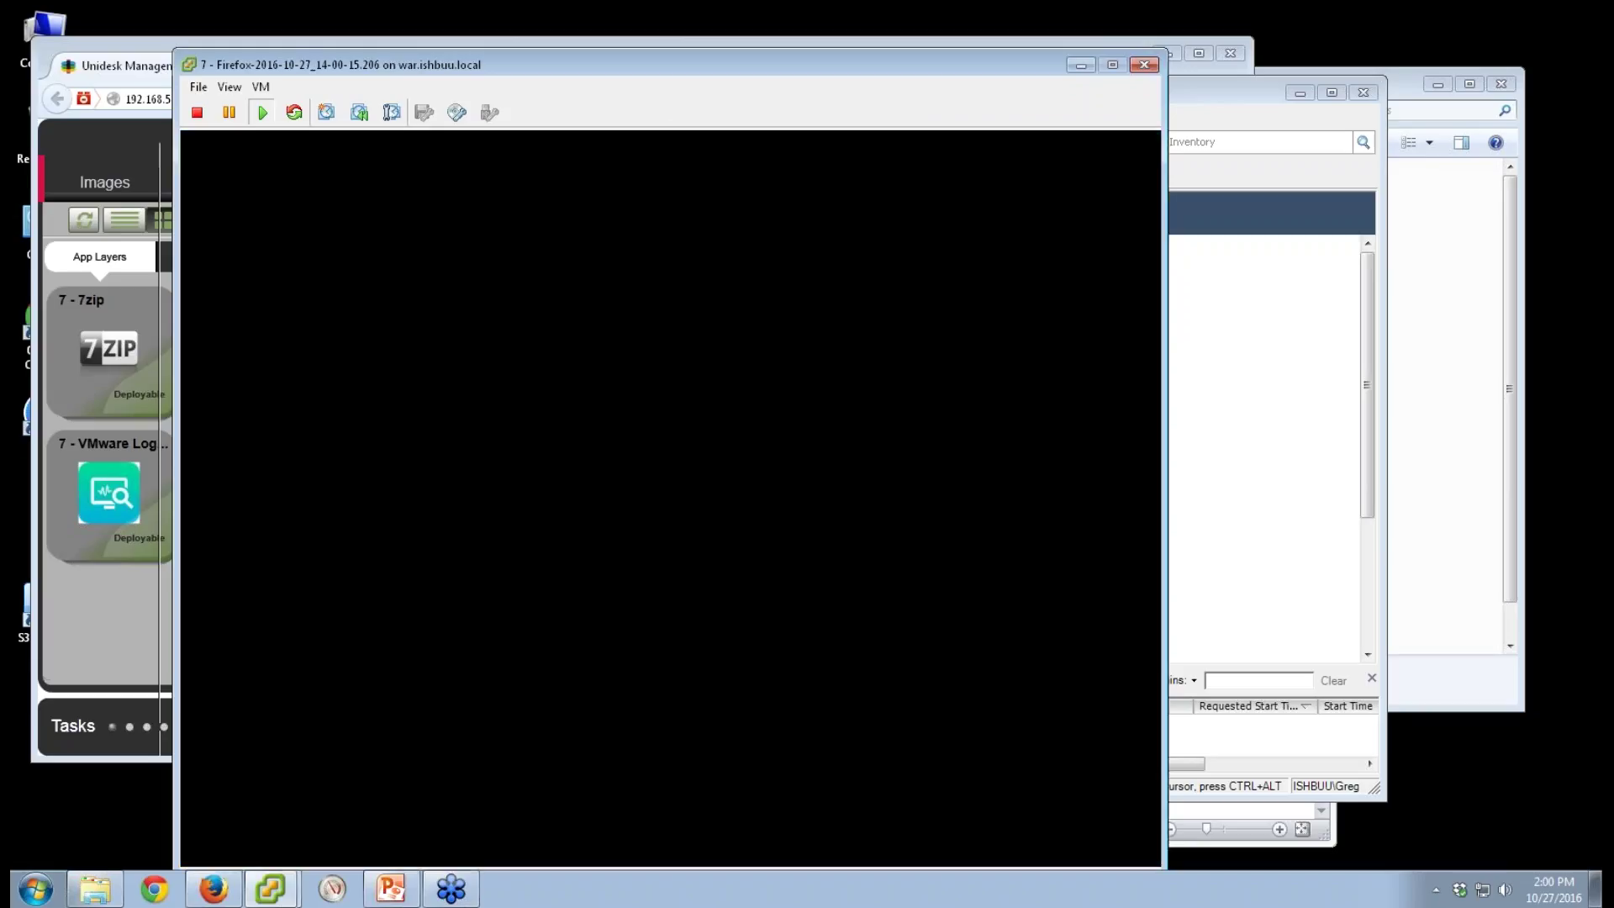
pyautogui.click(906, 735)
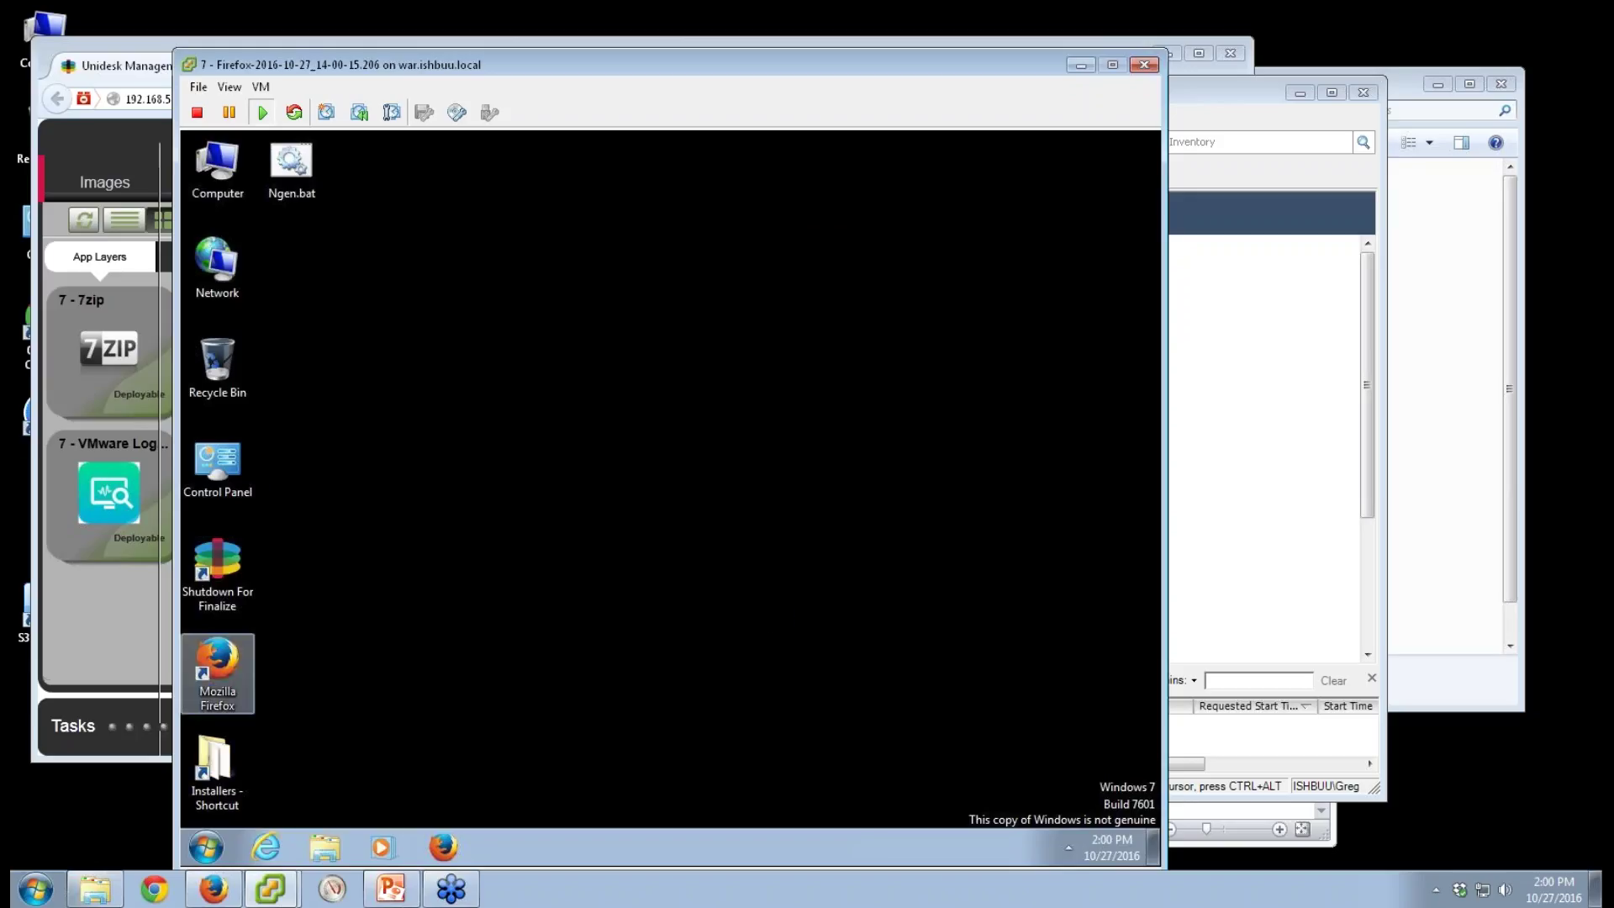
# Open Firefox on the packaging machine, update it and restart the browser, dismissing the Windows restart request
pyautogui.click(242, 672)
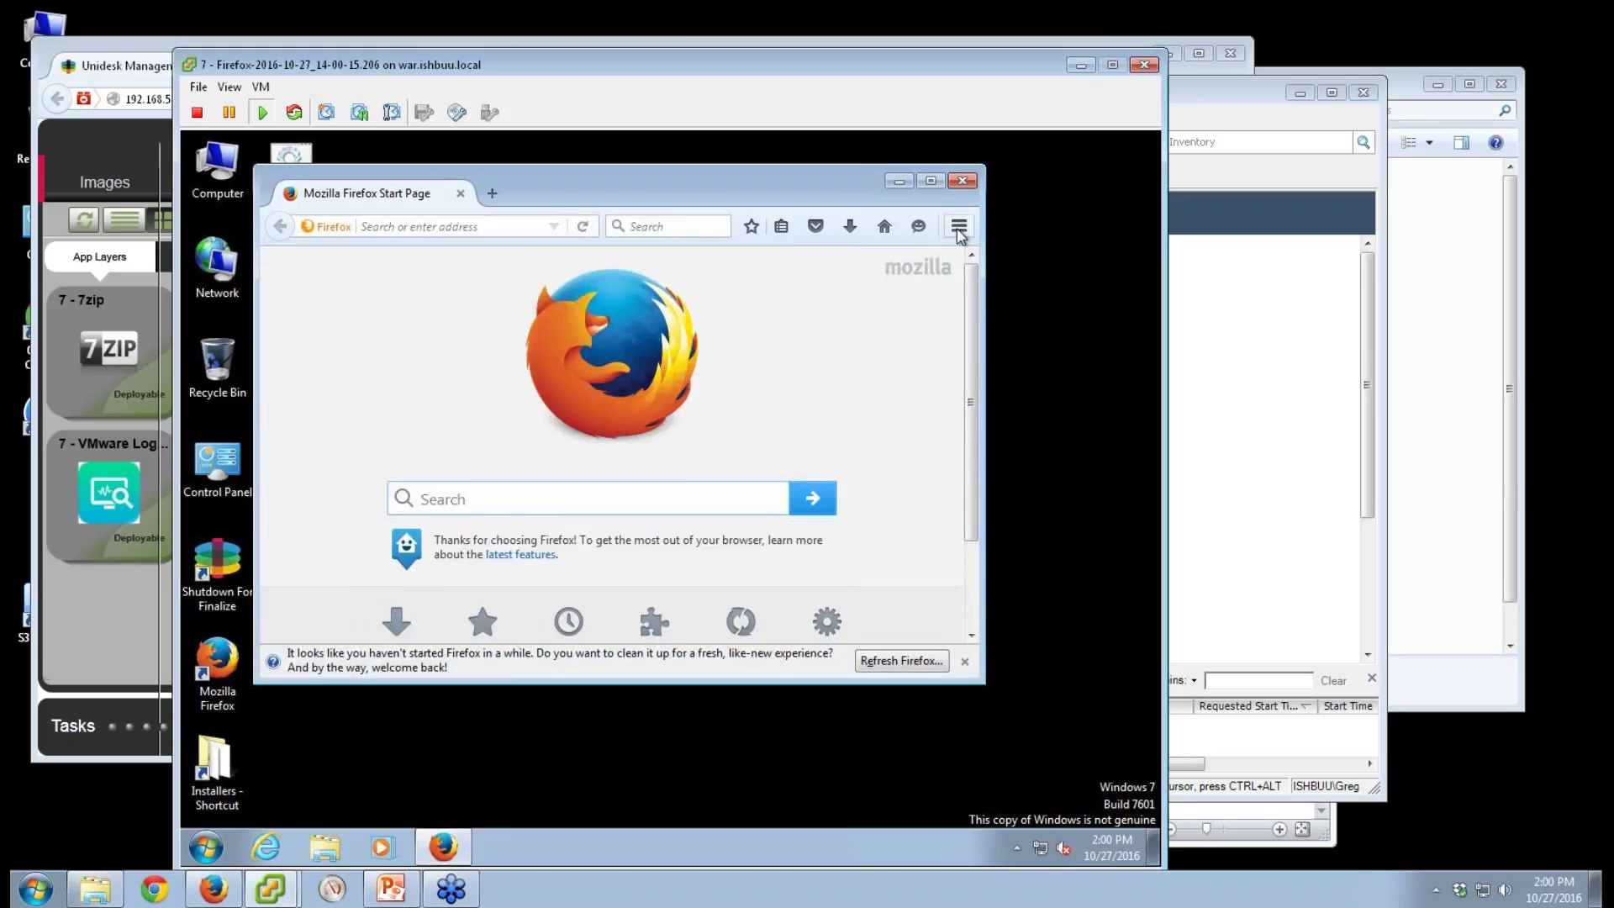
pyautogui.press('alt')
pyautogui.click(527, 173)
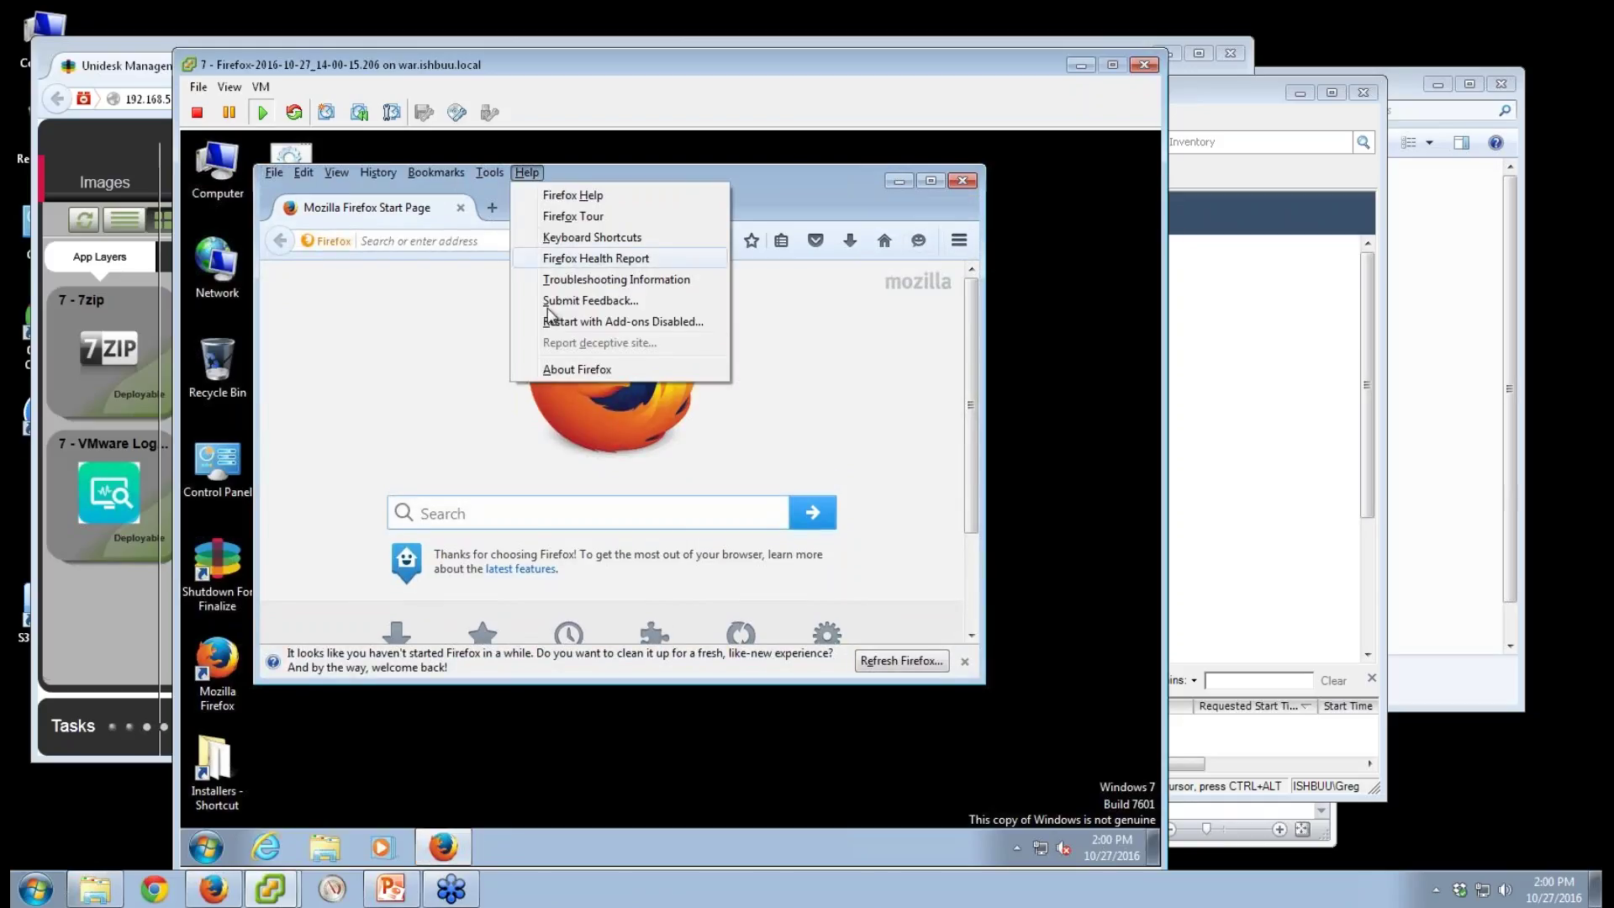
pyautogui.click(559, 372)
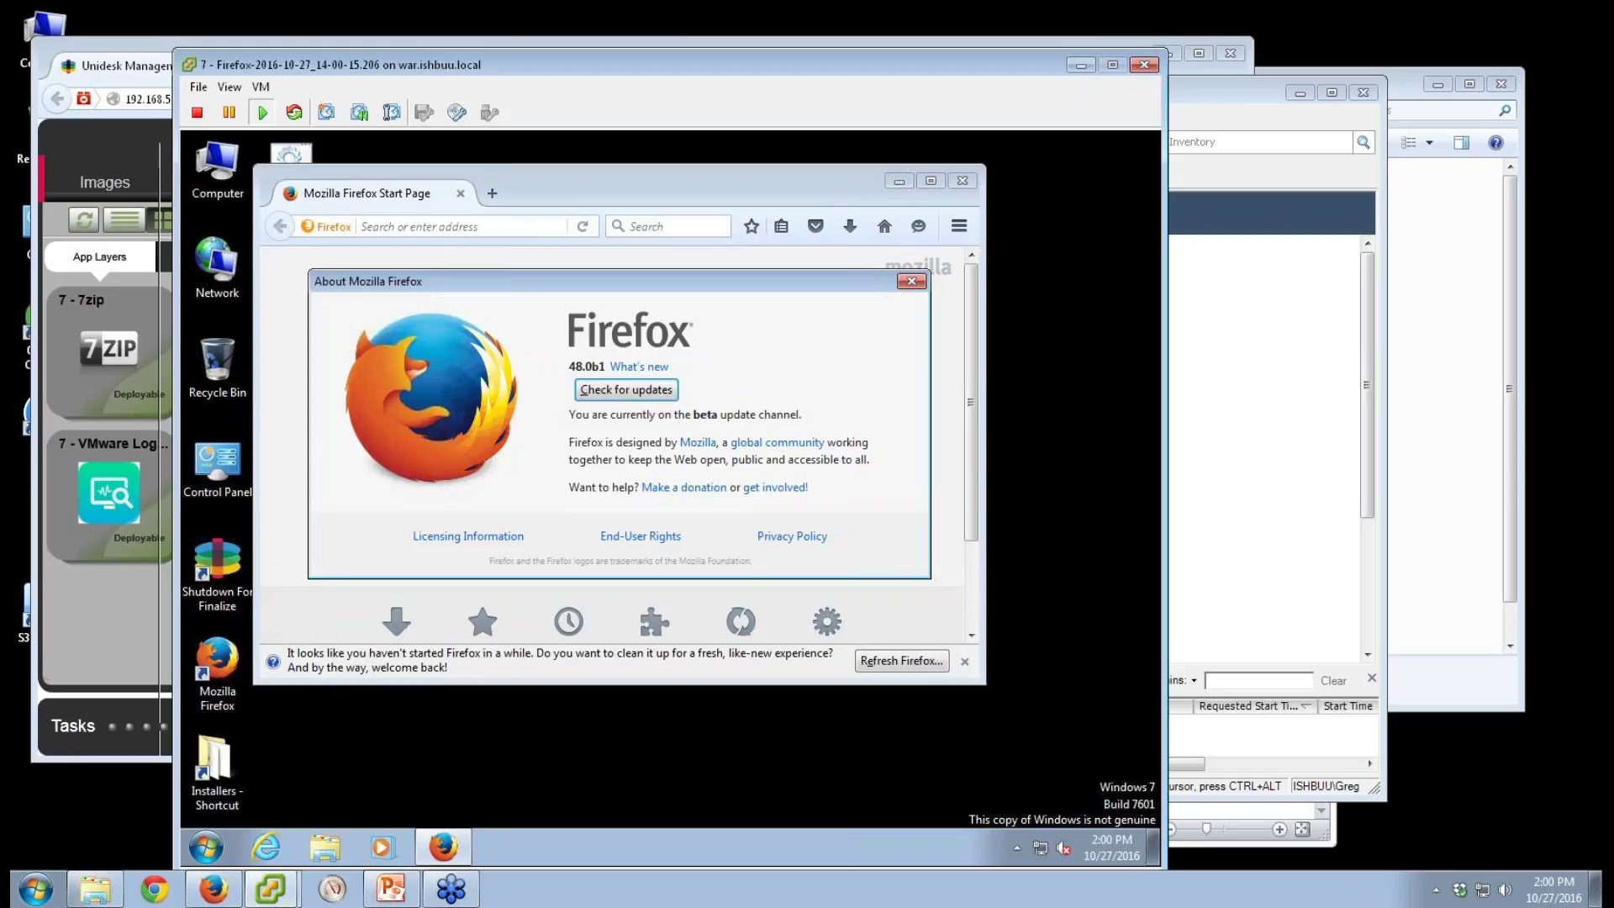
pyautogui.click(595, 390)
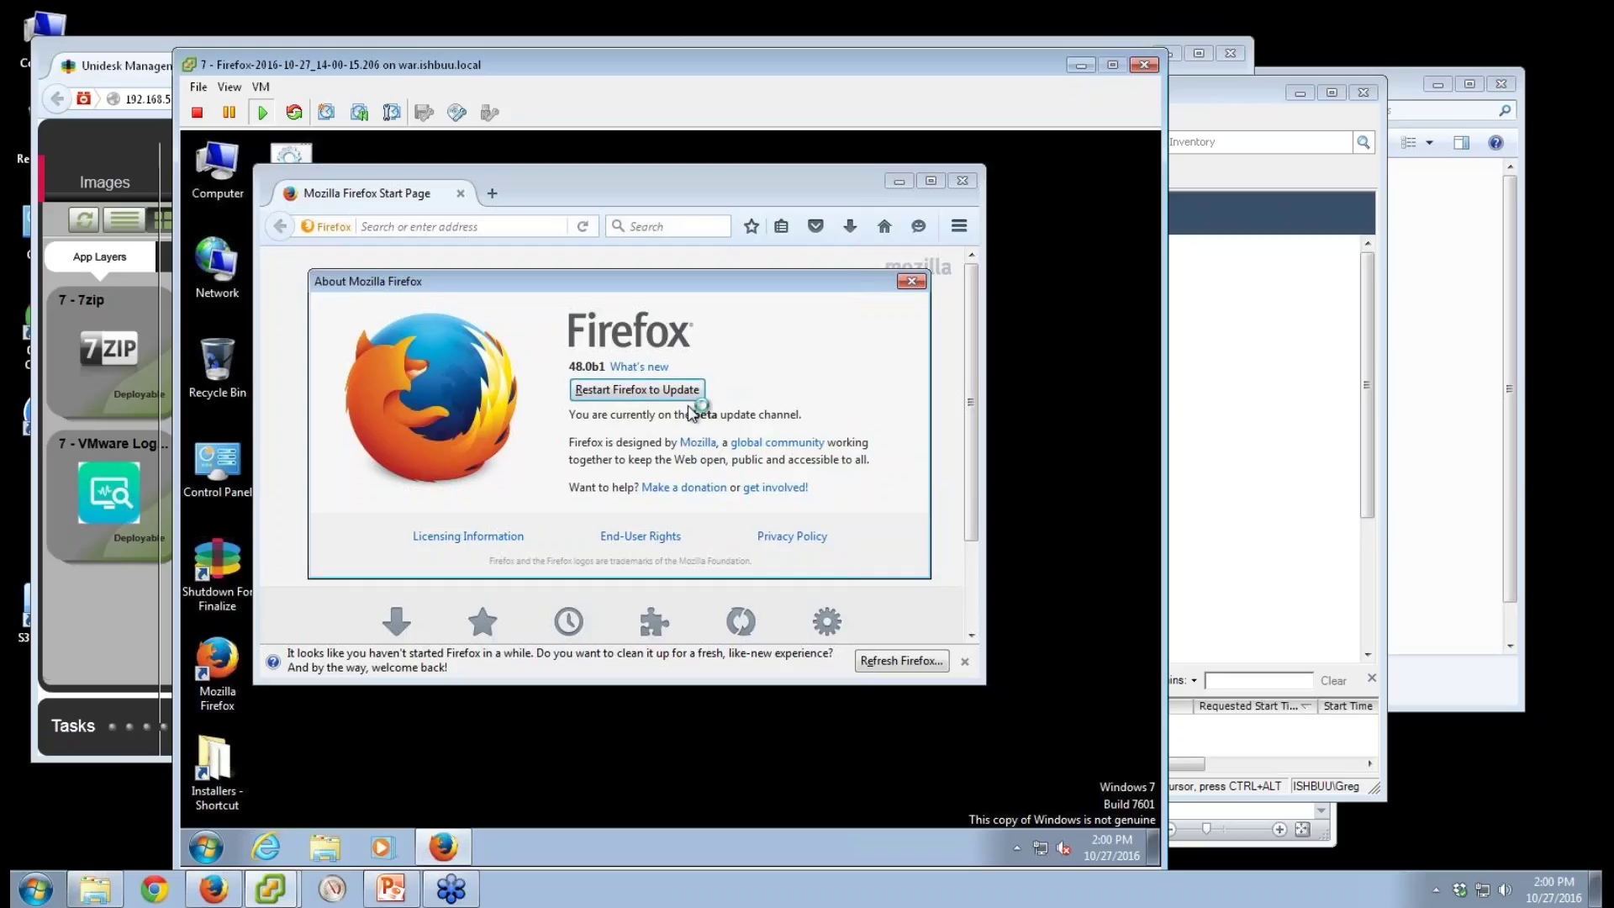
pyautogui.press('Return')
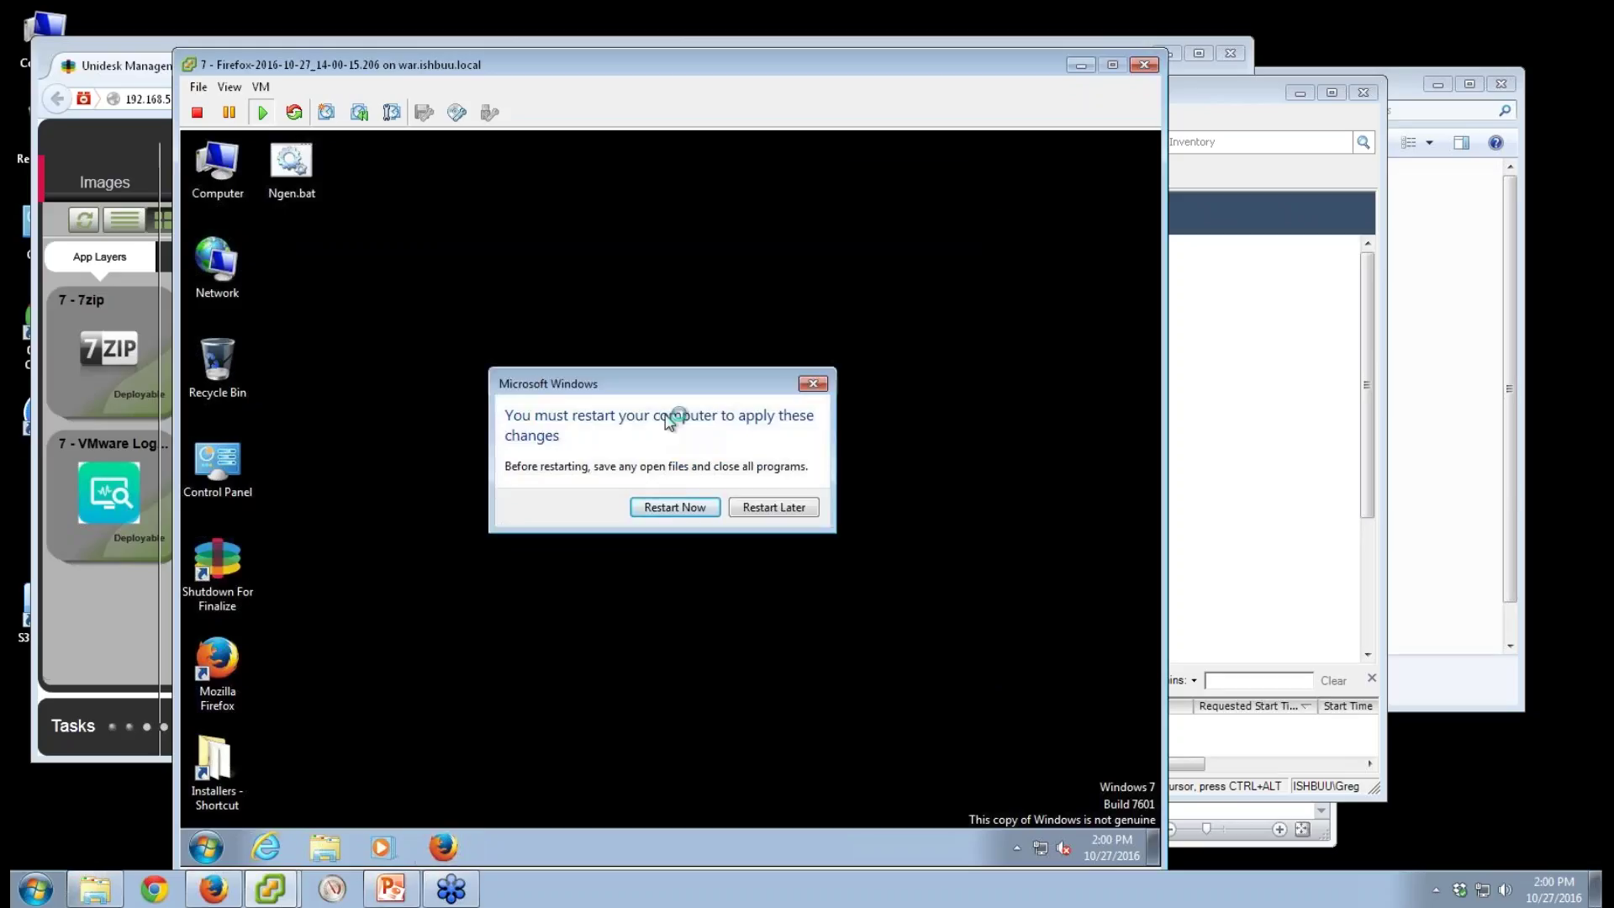
pyautogui.click(670, 505)
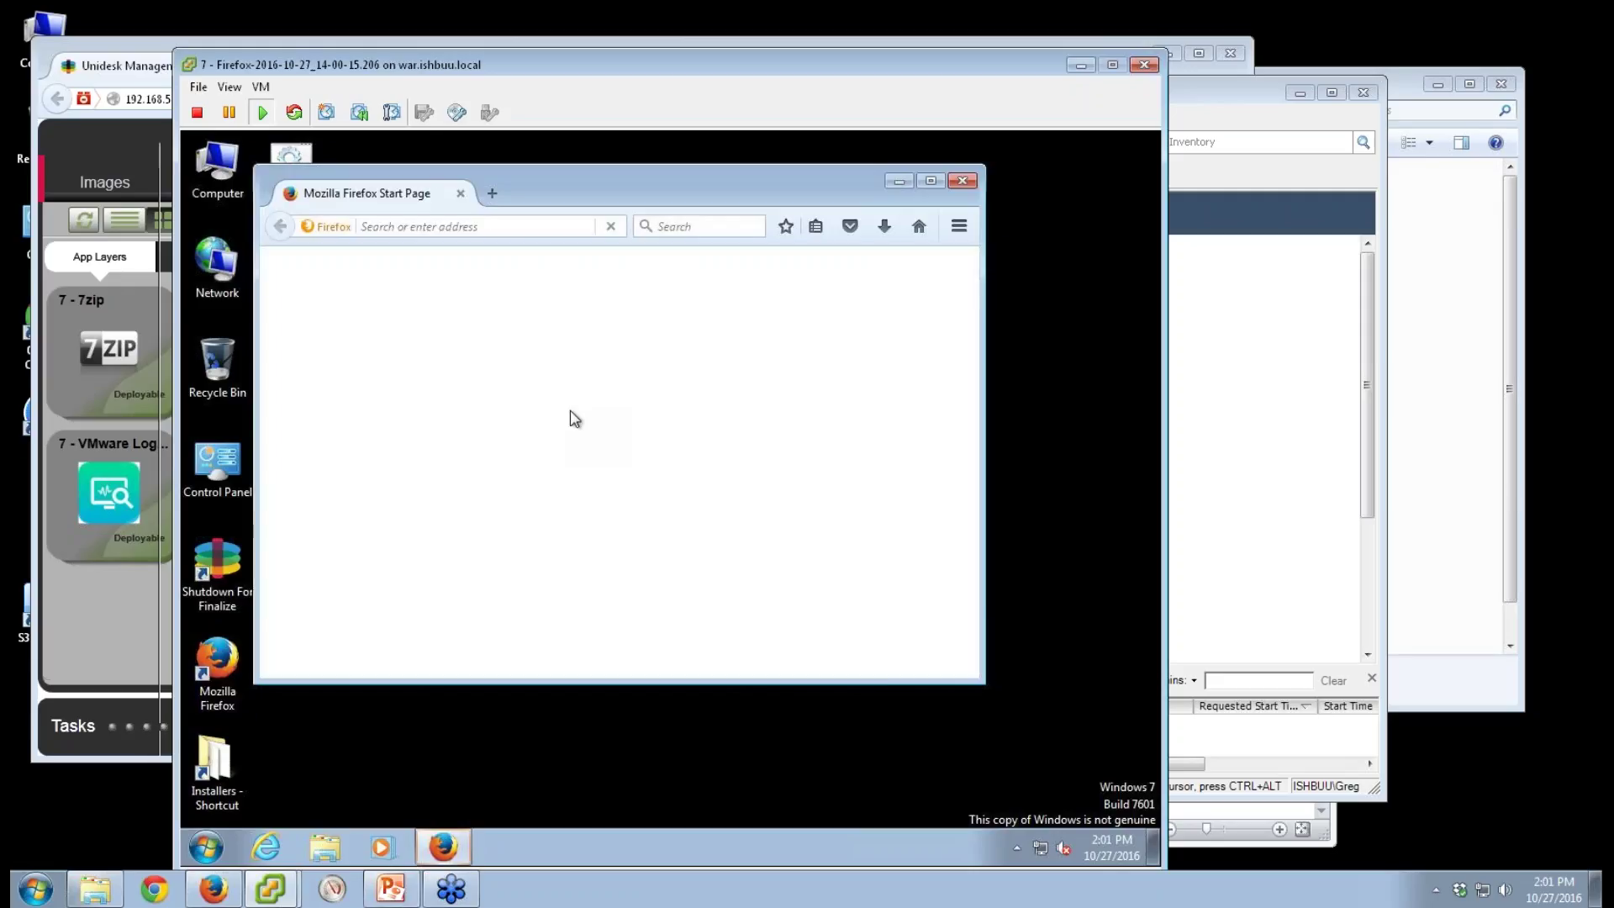
# Check the version of the updated Firefox in its About information
pyautogui.press('alt')
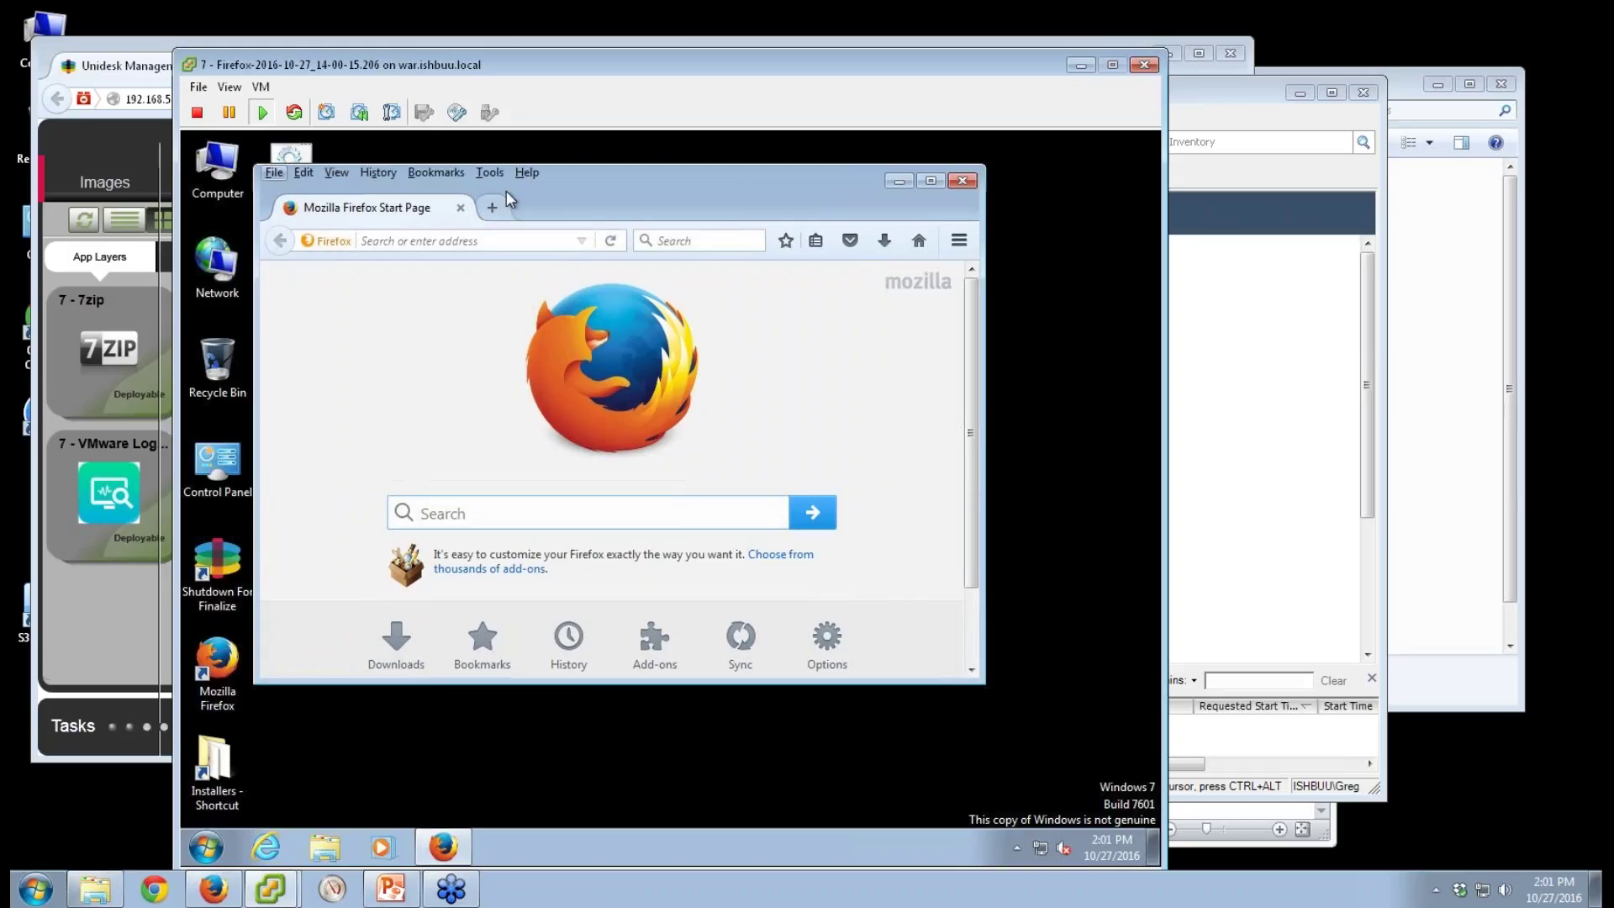
pyautogui.click(527, 172)
pyautogui.click(565, 375)
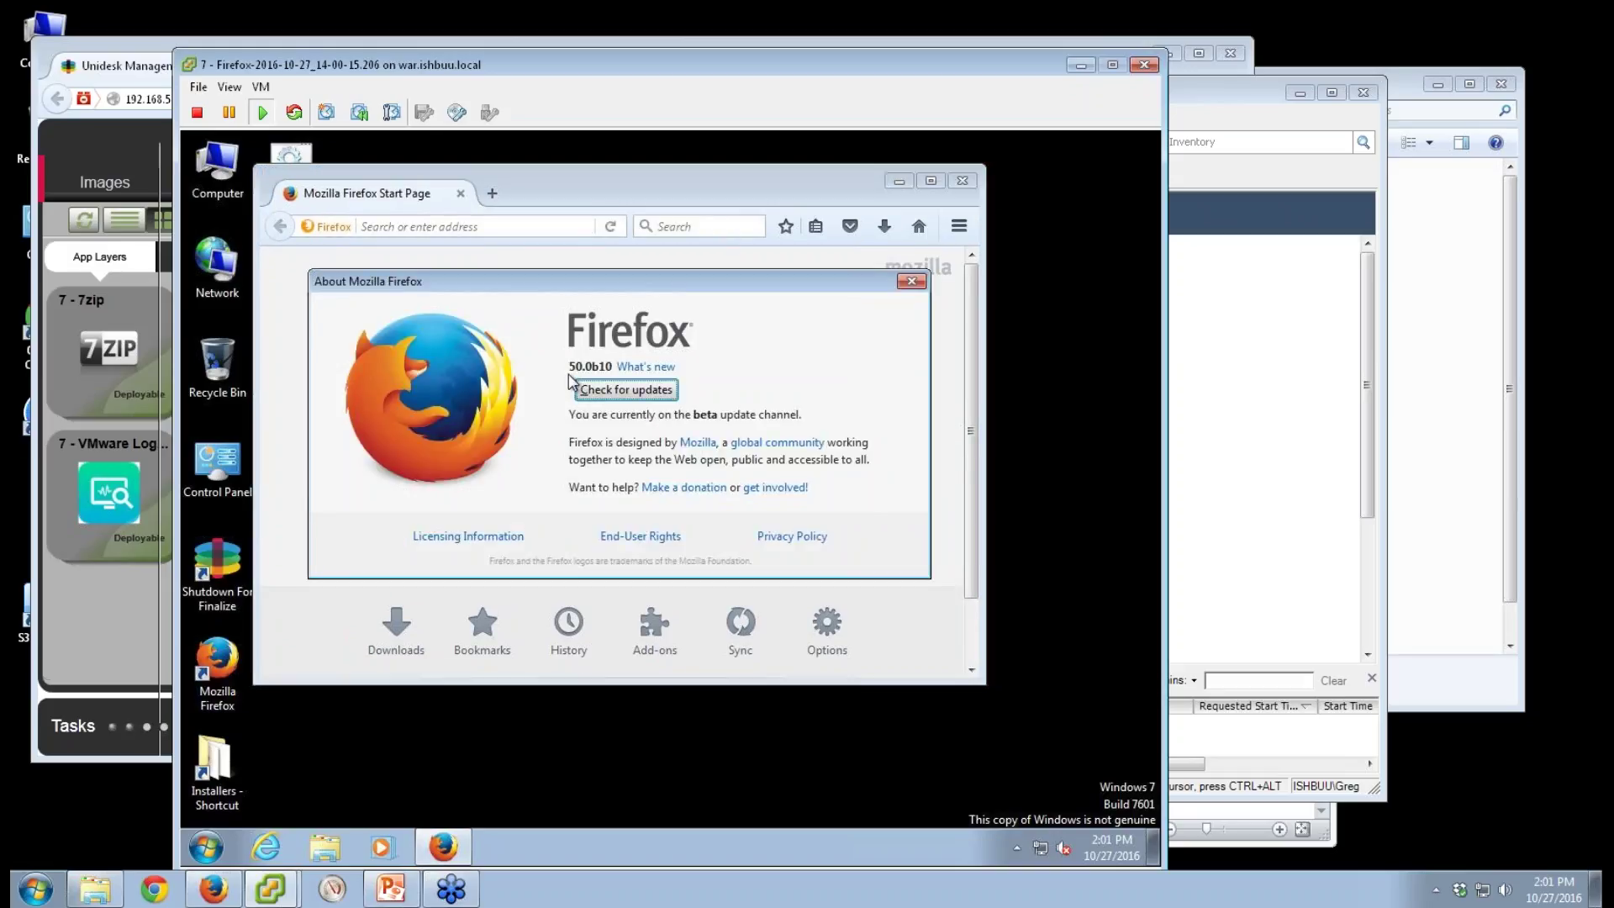
pyautogui.click(912, 282)
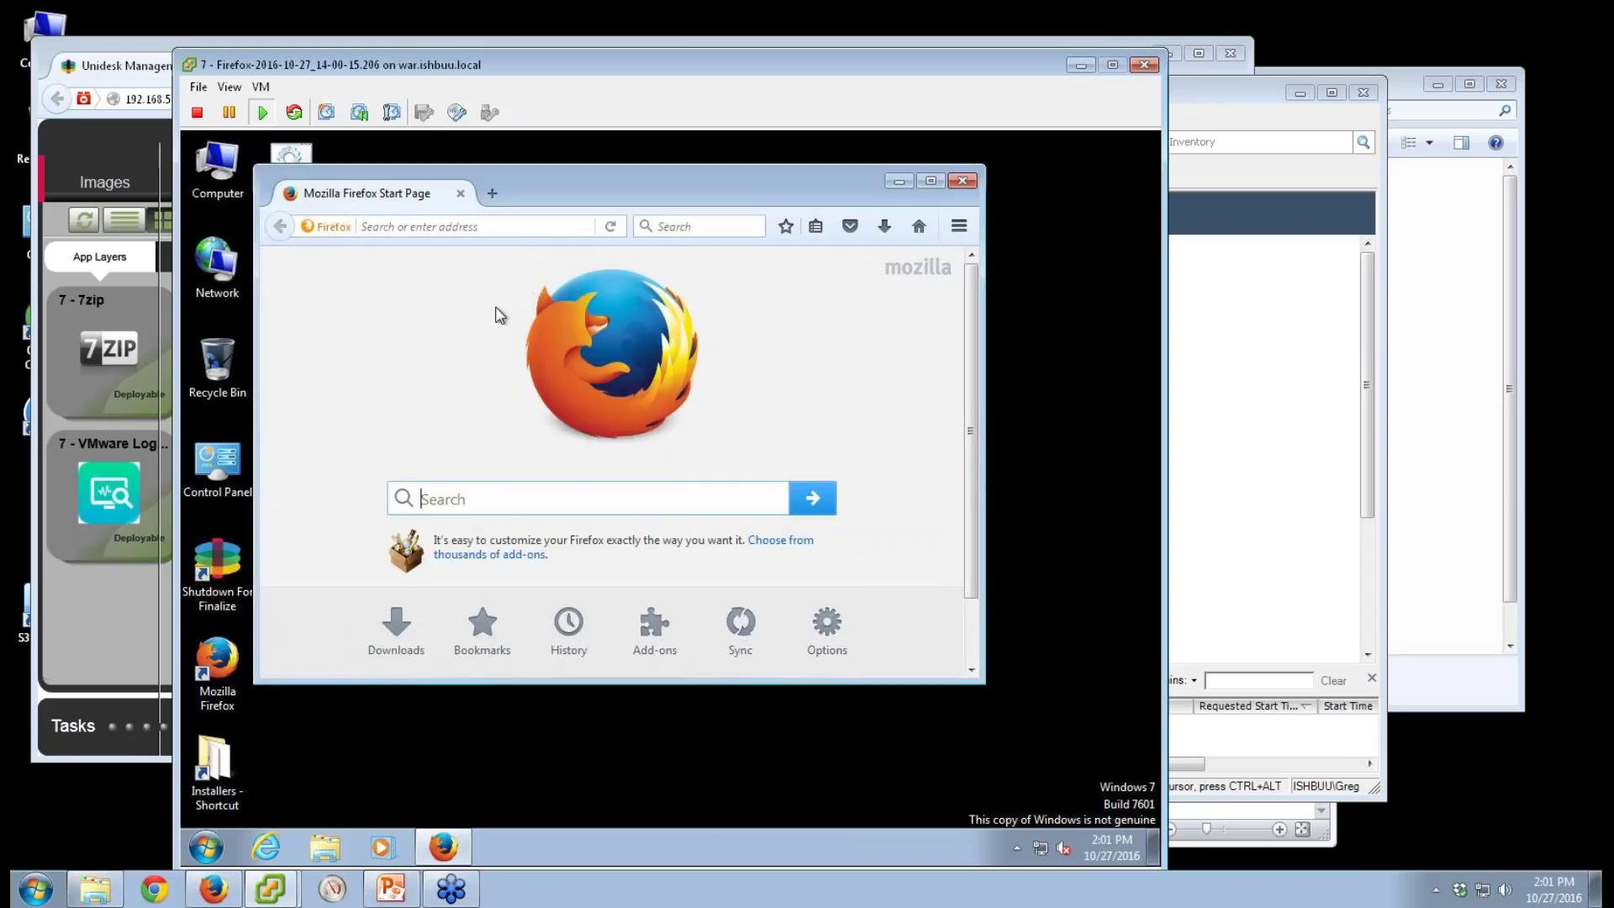
# Close Firefox and run Shutdown For Finalize on the packaging machine
pyautogui.click(963, 183)
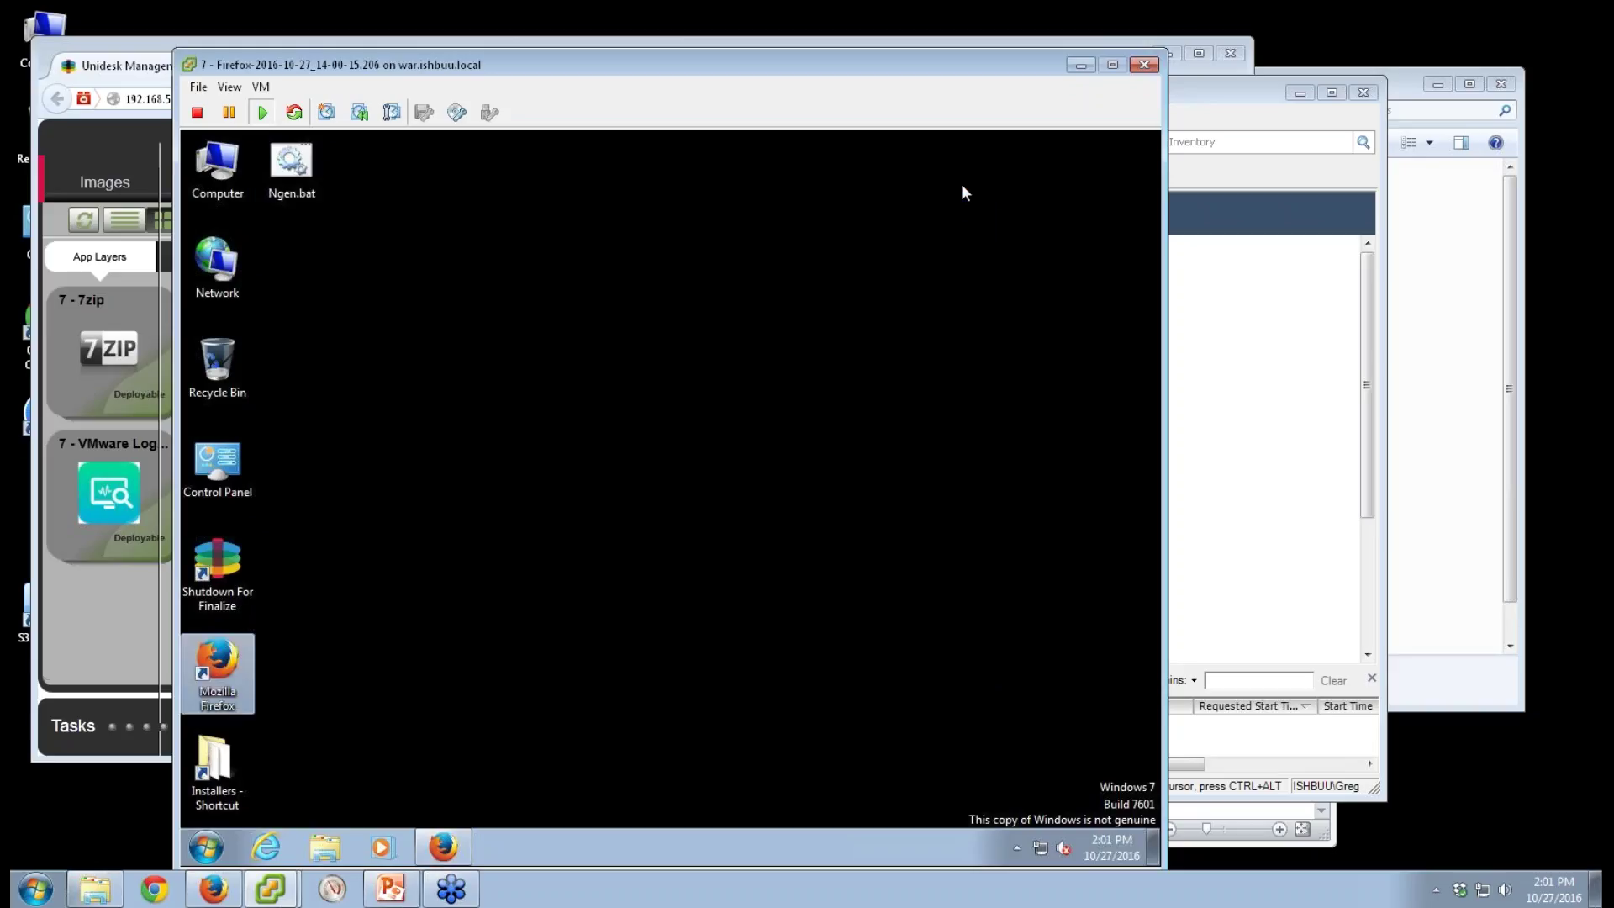
pyautogui.doubleClick(220, 564)
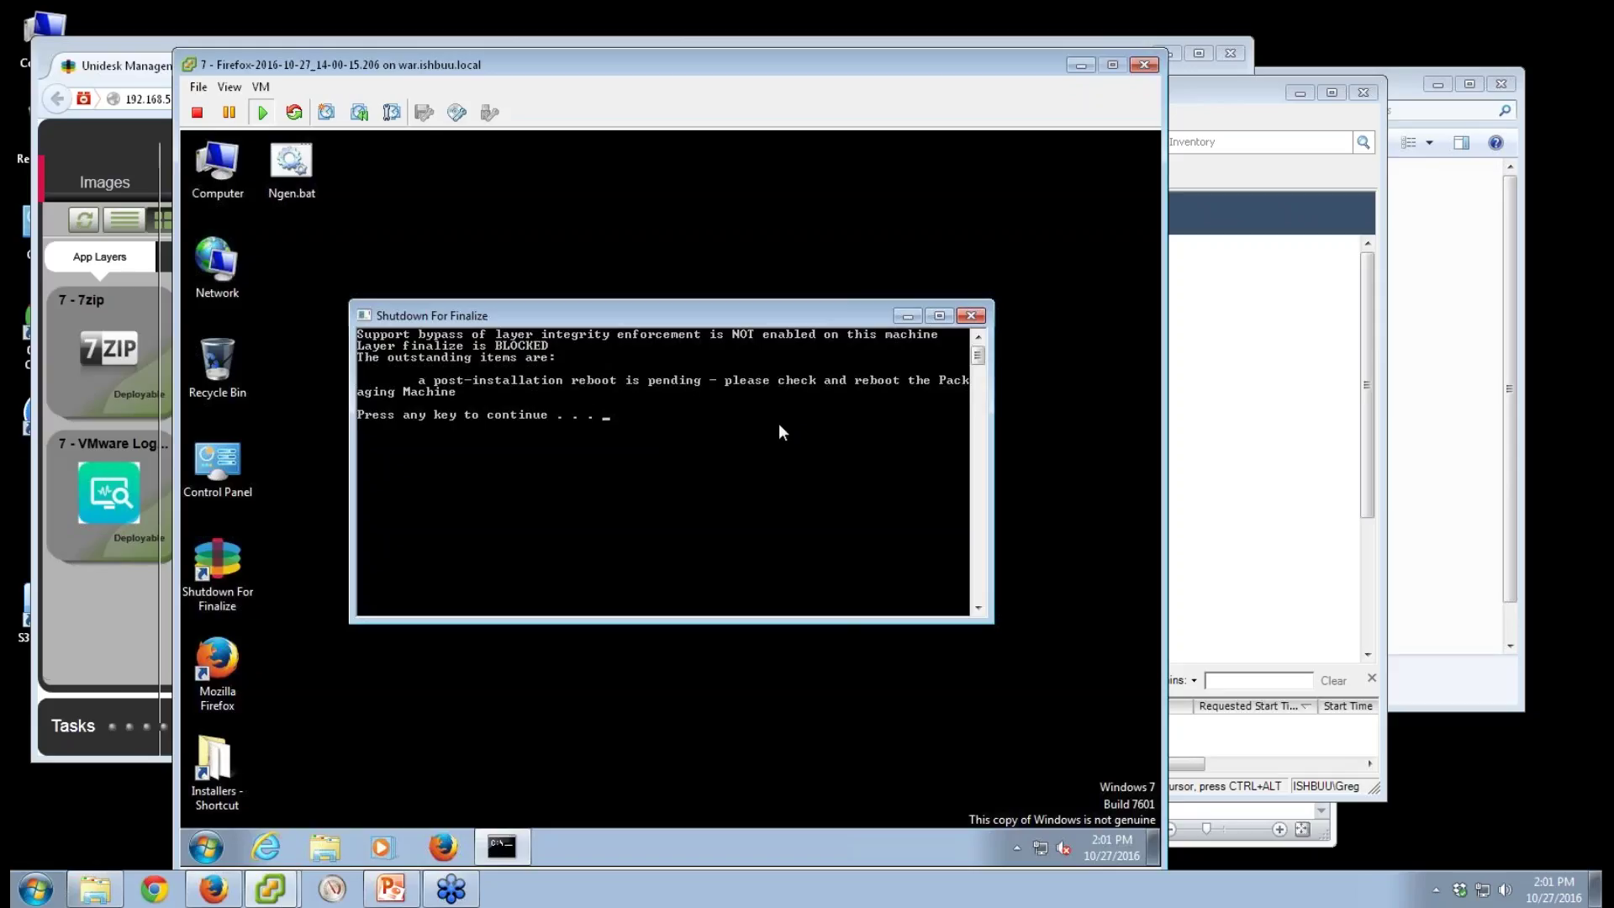
# Close the Shutdown For Finalize message and restart the packaging machine
pyautogui.press('Return')
pyautogui.click(206, 846)
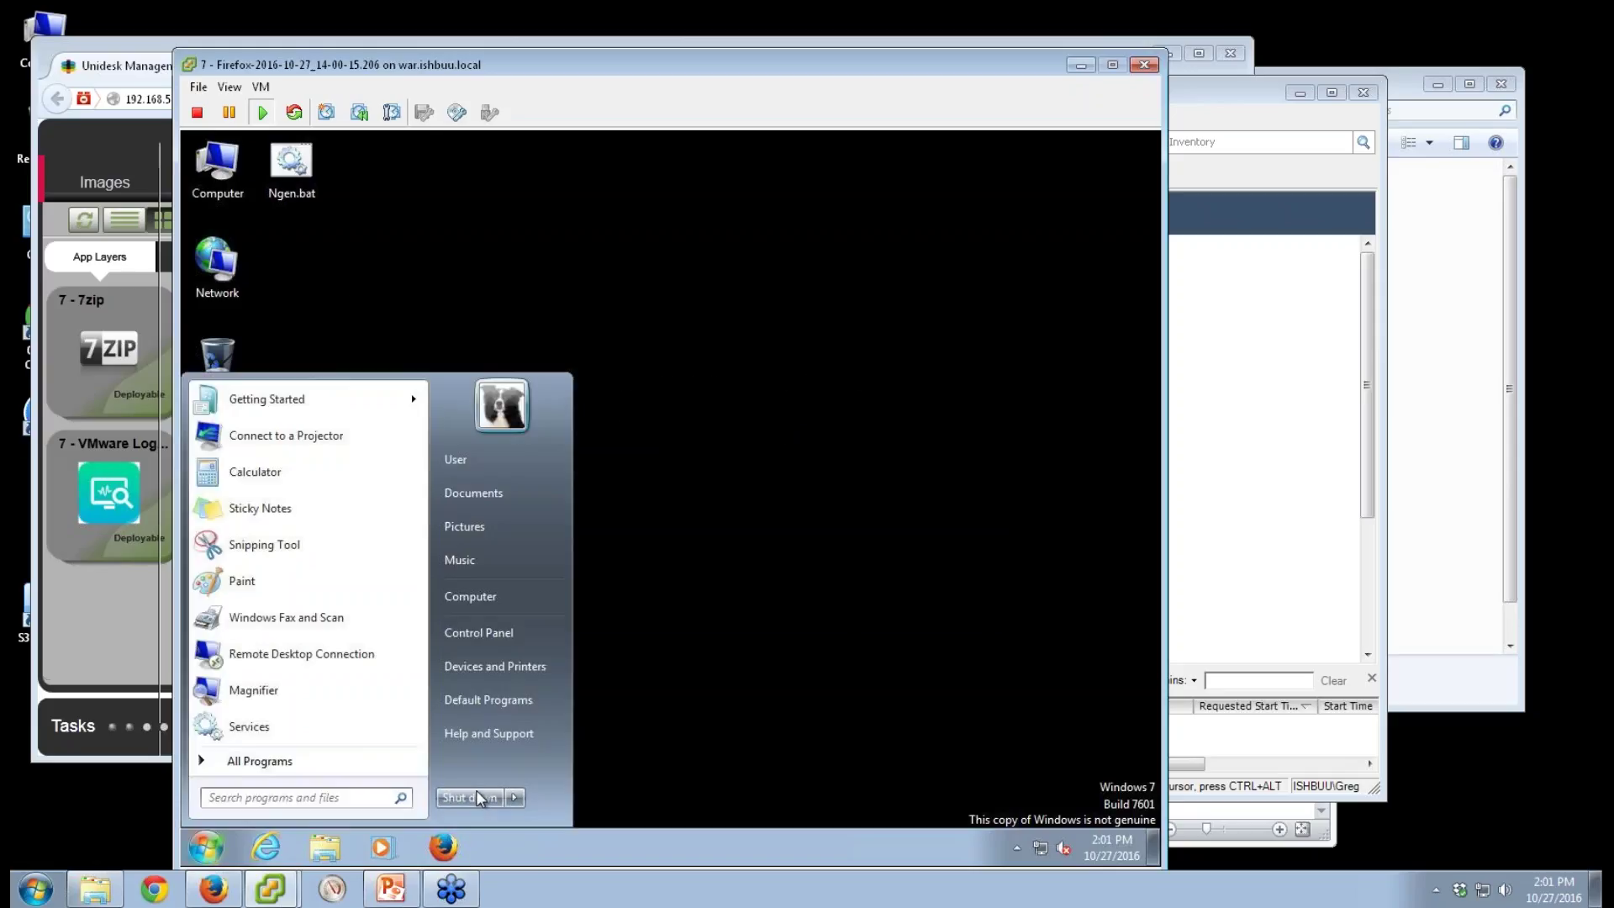
pyautogui.click(514, 797)
pyautogui.click(573, 767)
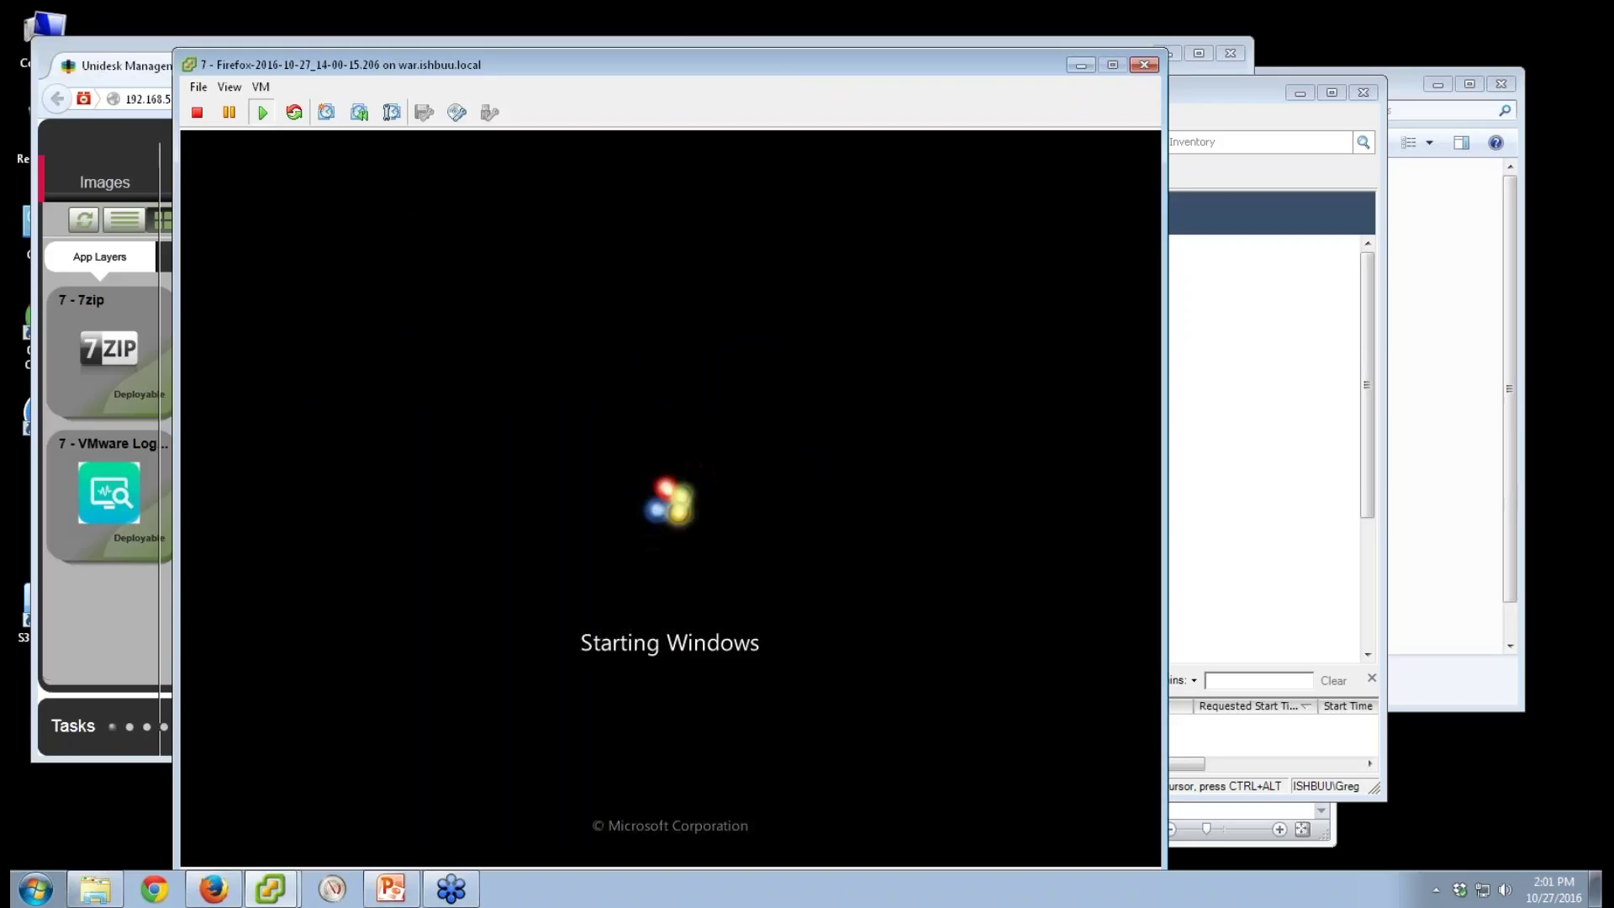
# Review the details of the 7 - Firefox app layer in the Unidesk console and close them
pyautogui.click(87, 617)
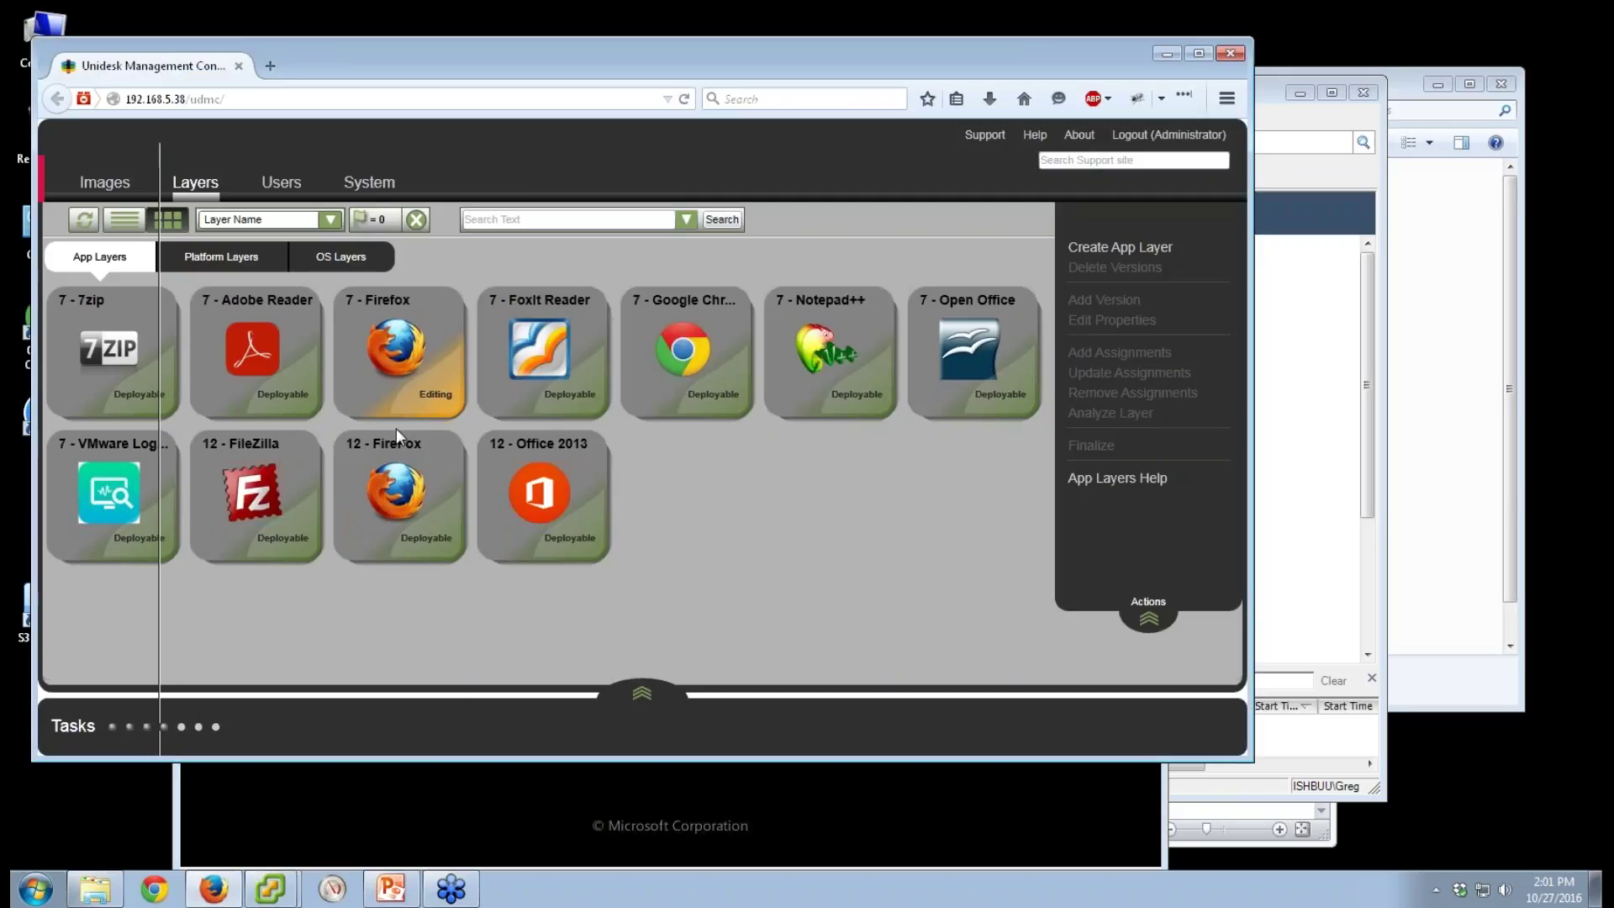
pyautogui.click(371, 401)
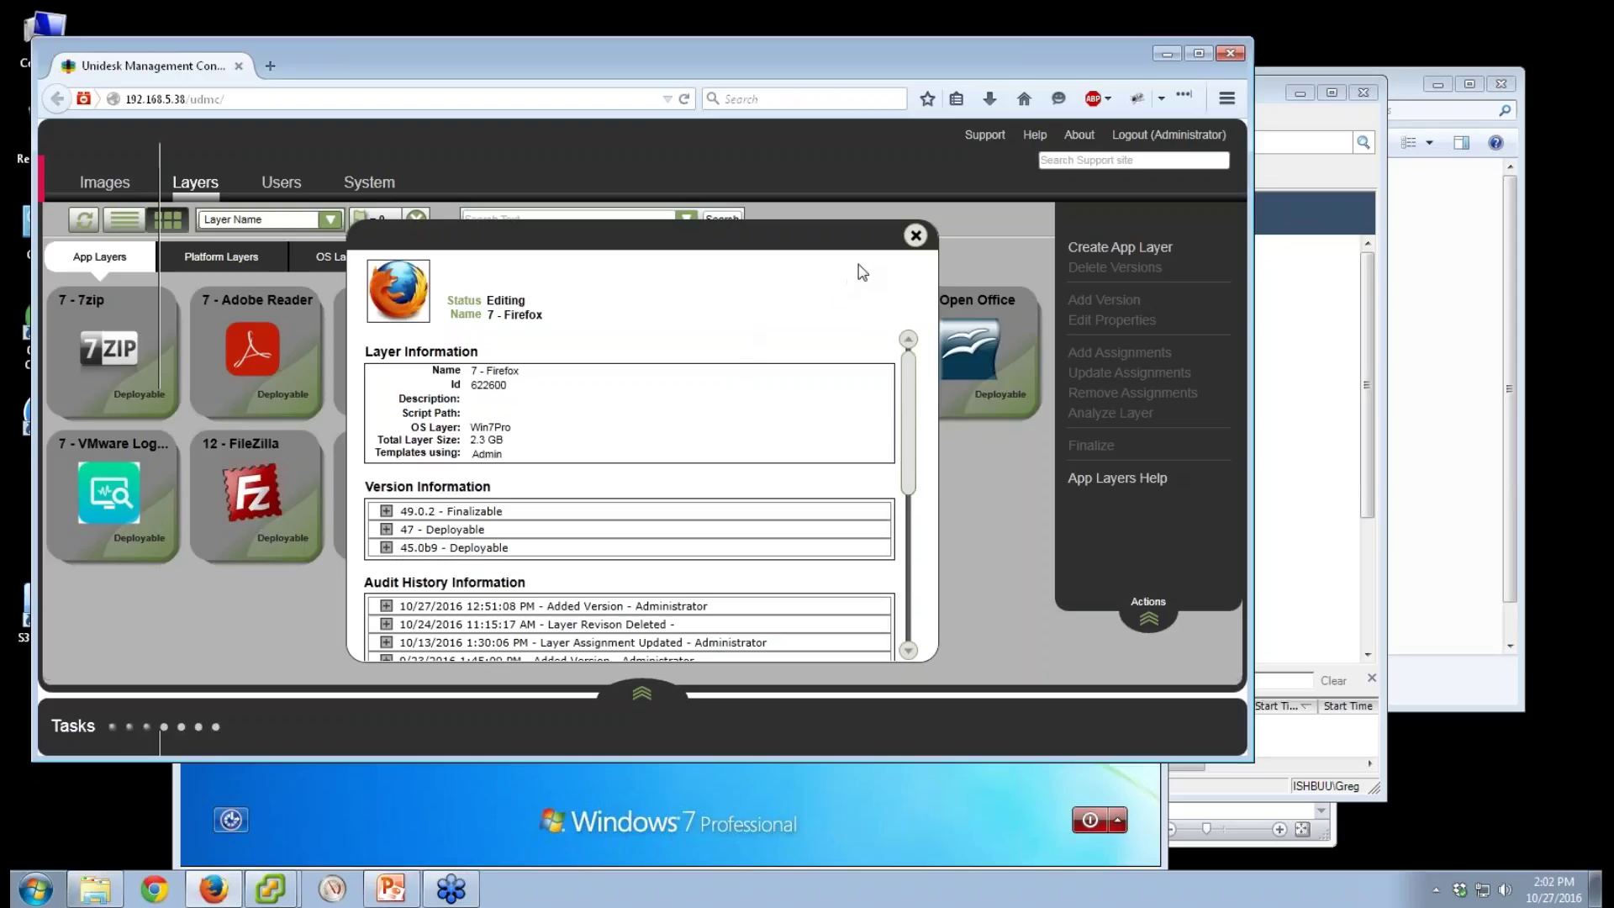
pyautogui.click(916, 236)
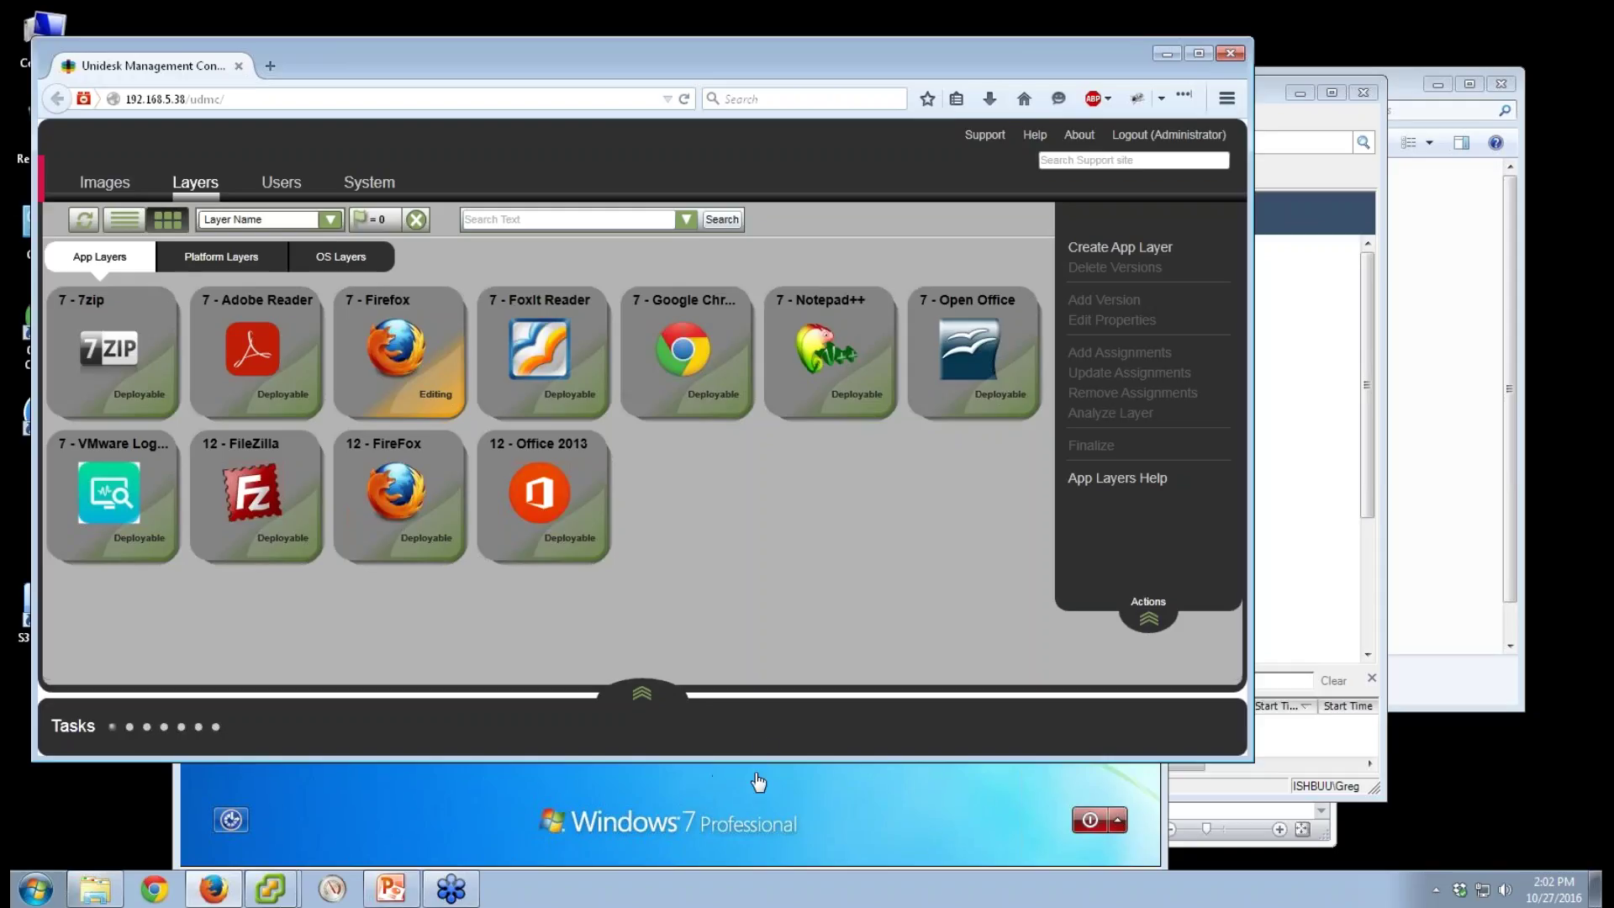
# Log back in to the packaging machine with the account password and dismiss the Windows Activation notice
pyautogui.click(737, 800)
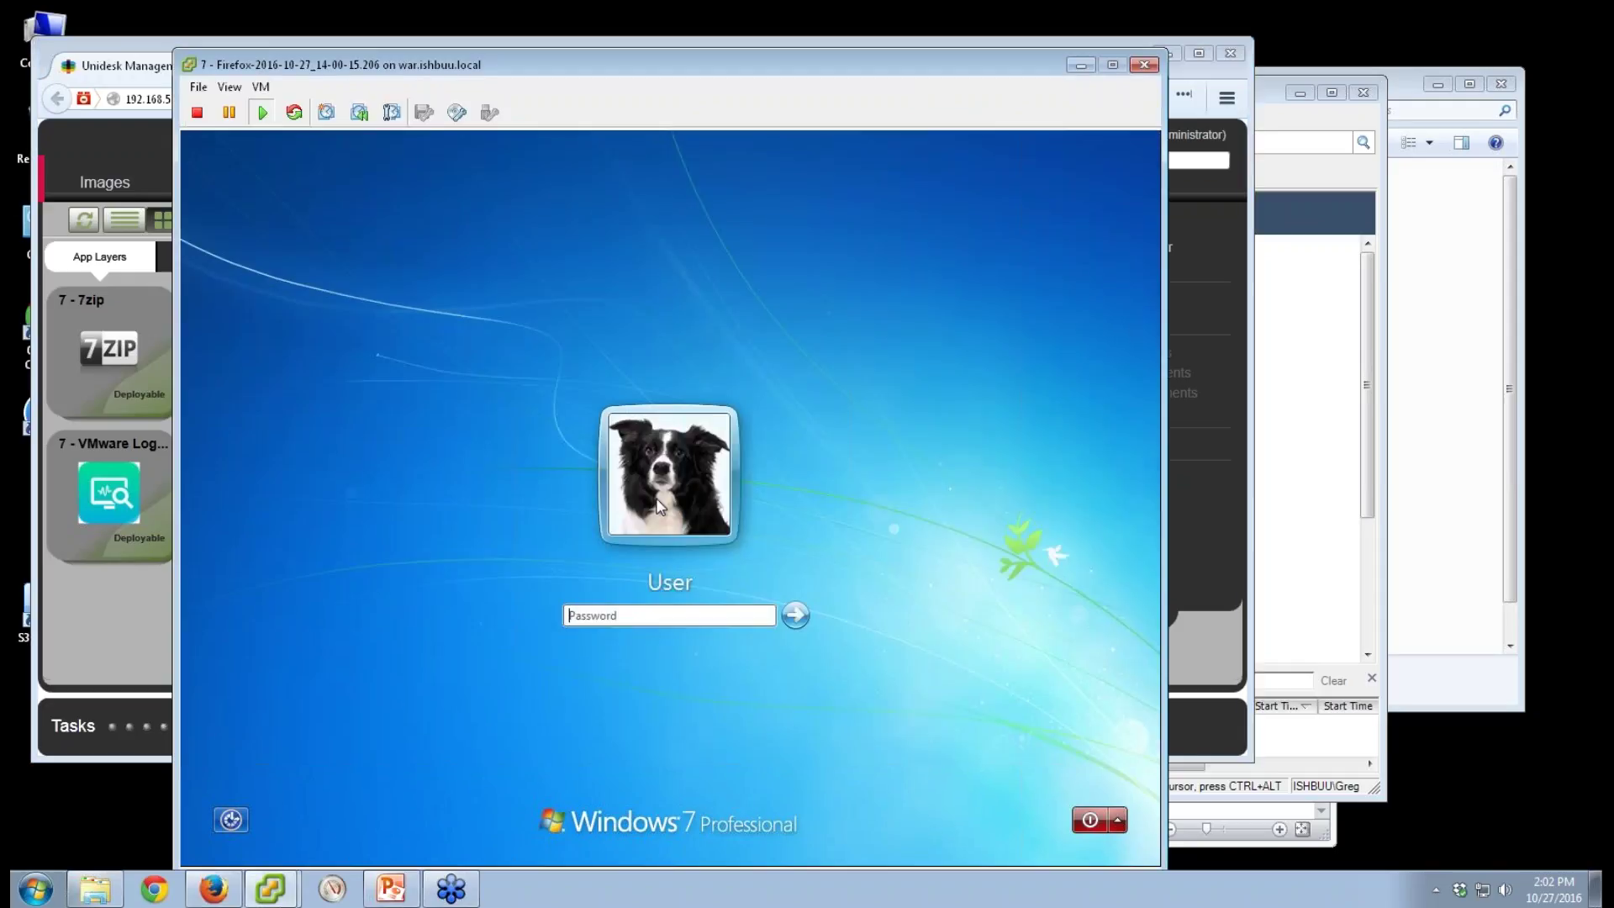
pyautogui.write('Password')
pyautogui.press('Return')
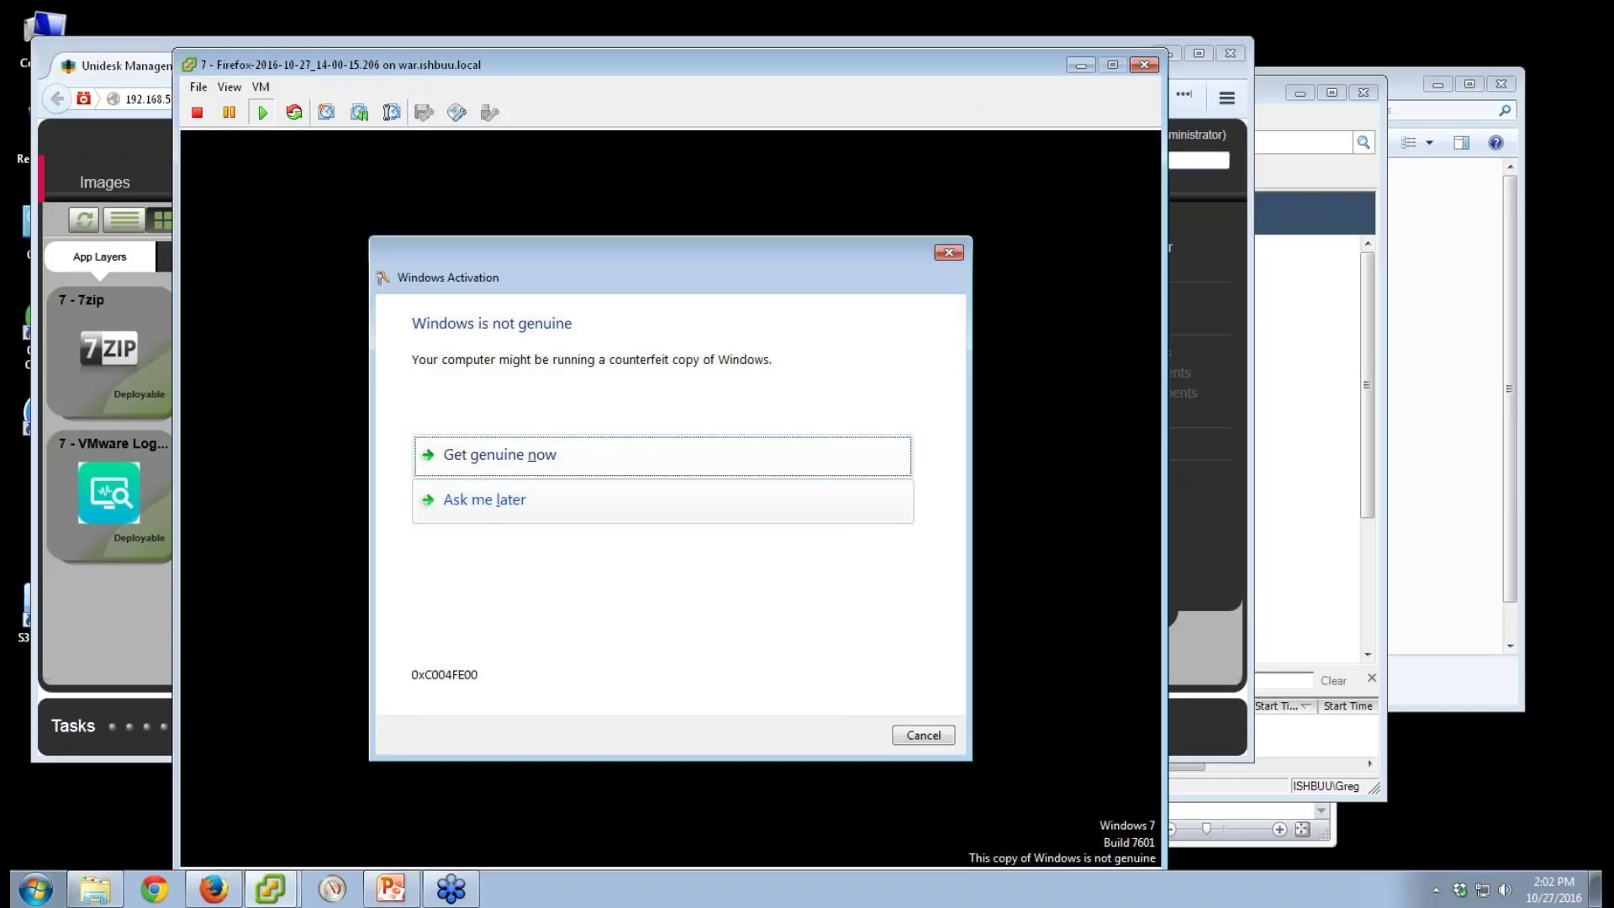
pyautogui.click(949, 253)
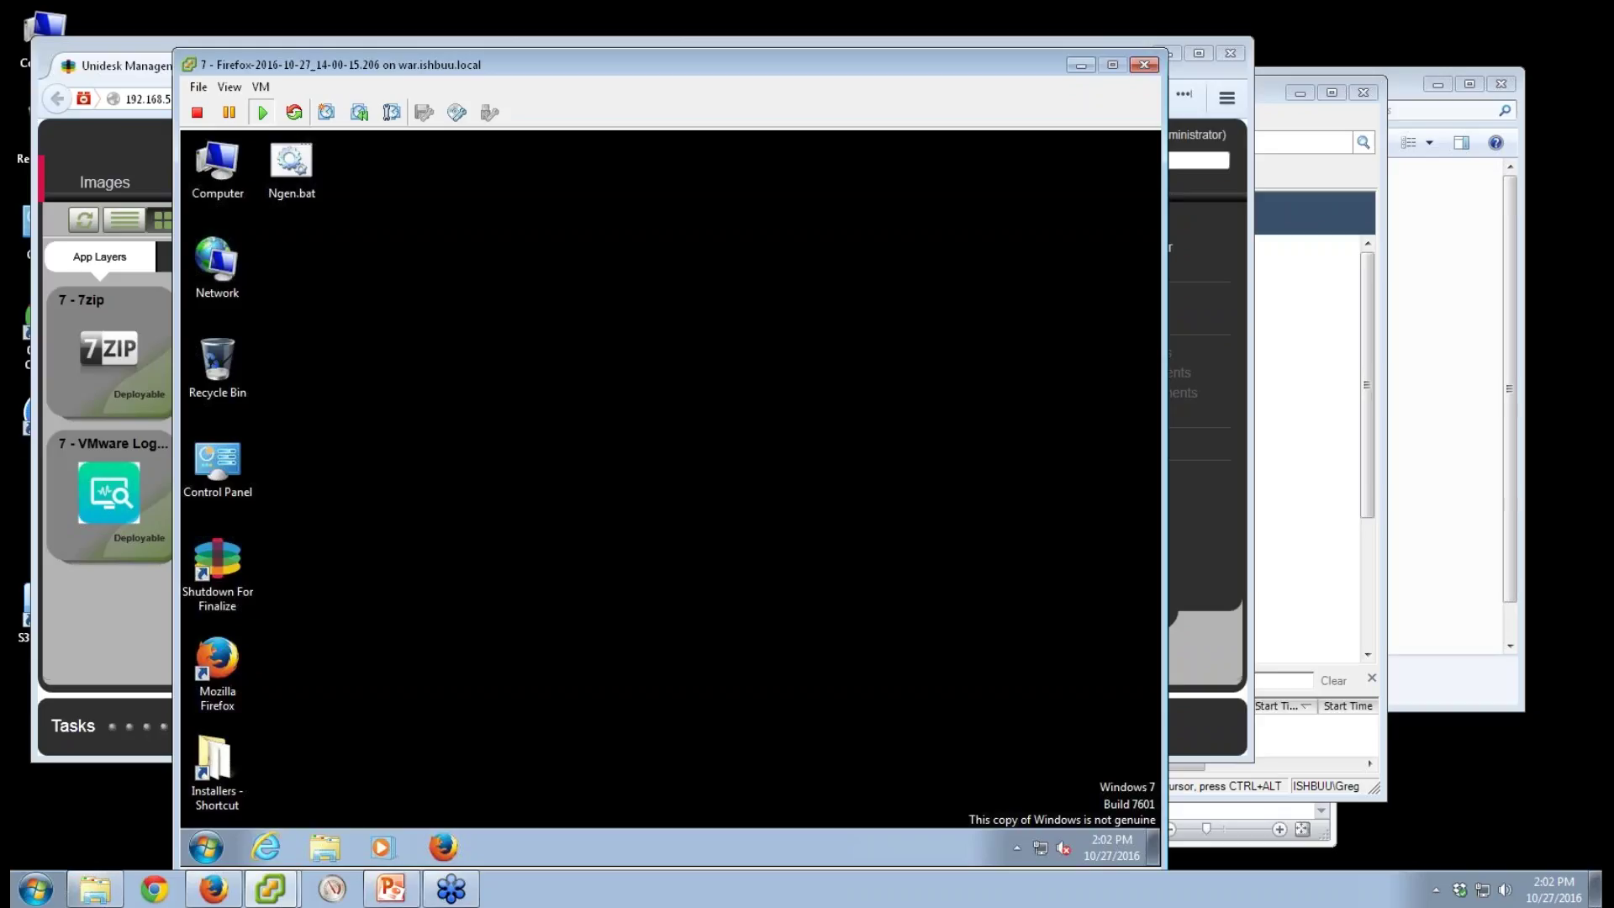
# Switch to the Unidesk console and review the list of image templates
pyautogui.click(106, 637)
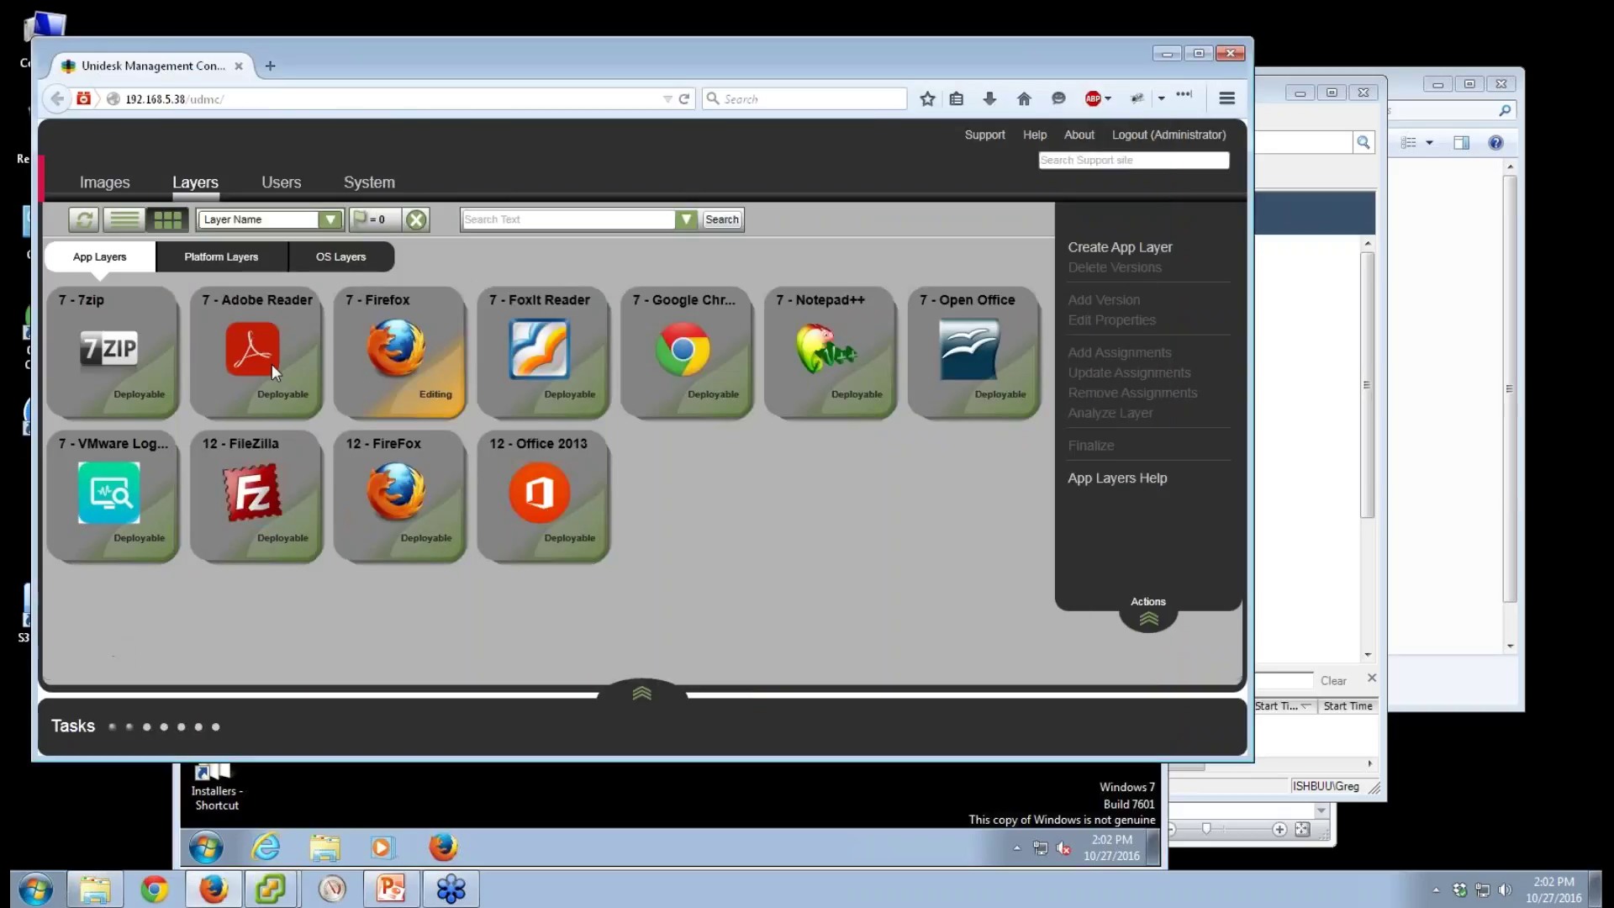
pyautogui.moveTo(507, 366)
pyautogui.click(105, 185)
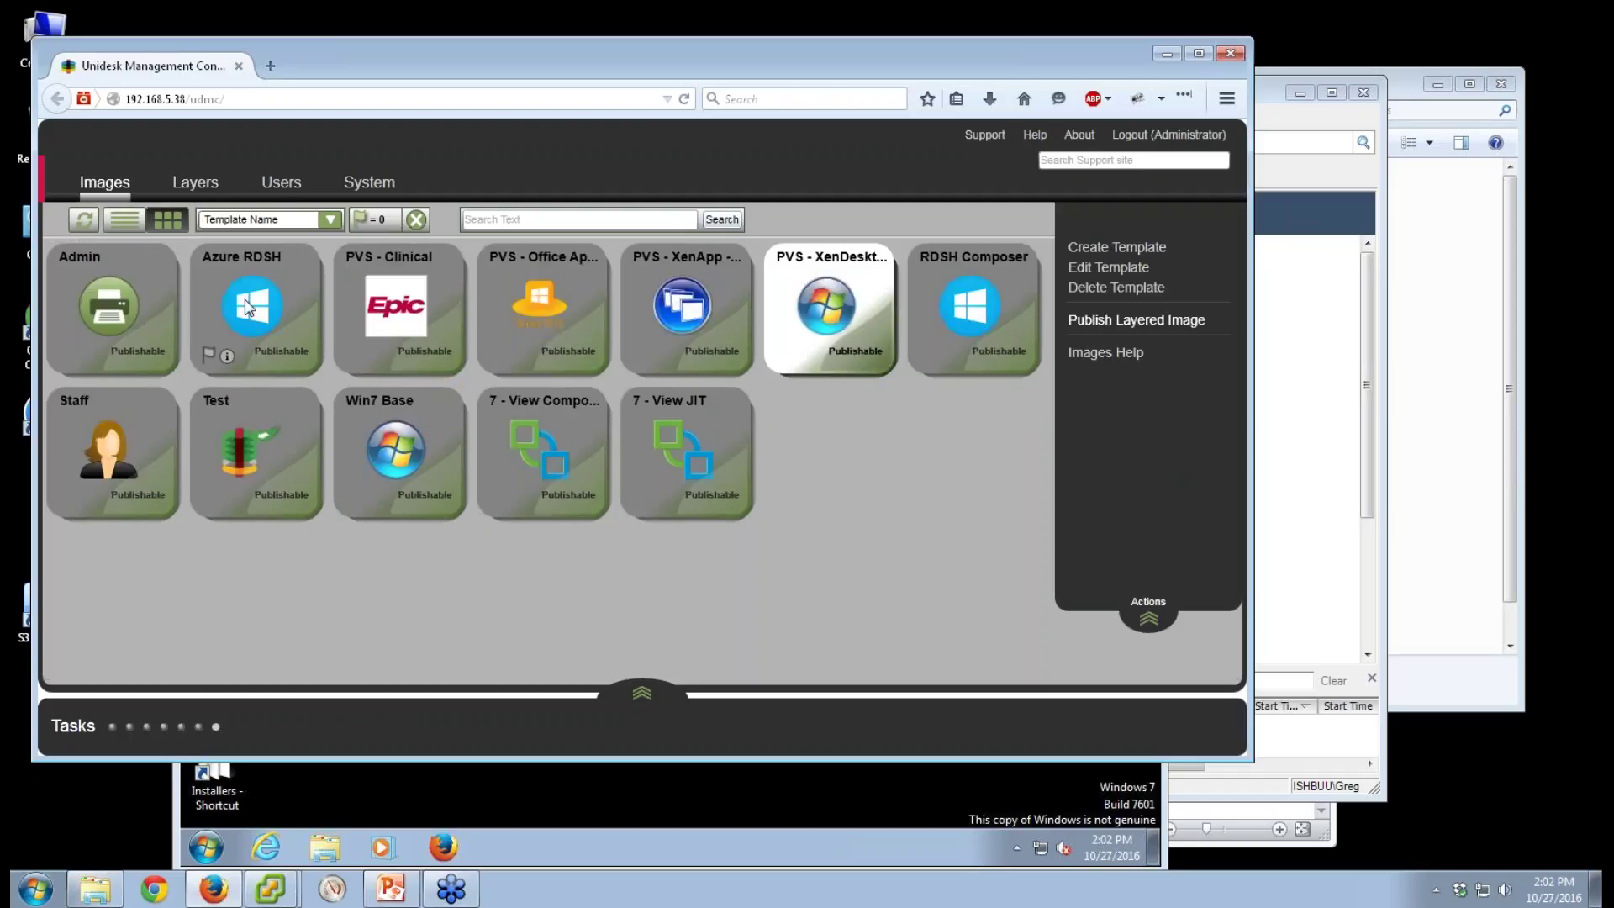
# Return to the packaging machine's console and run Shutdown For Finalize again
pyautogui.click(858, 828)
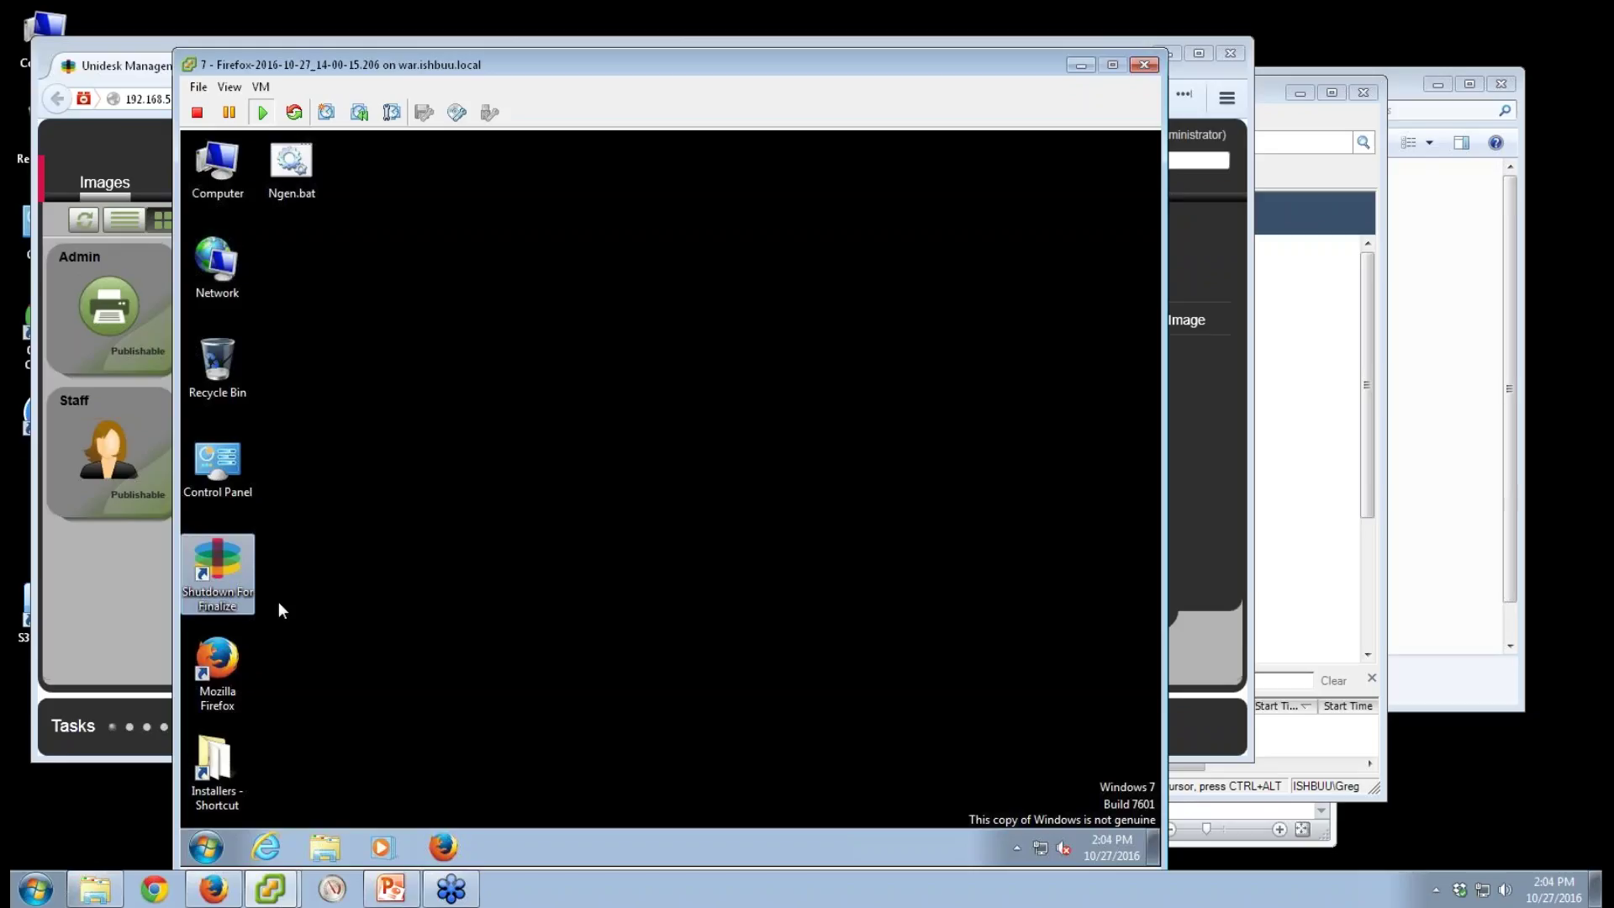
pyautogui.doubleClick(205, 568)
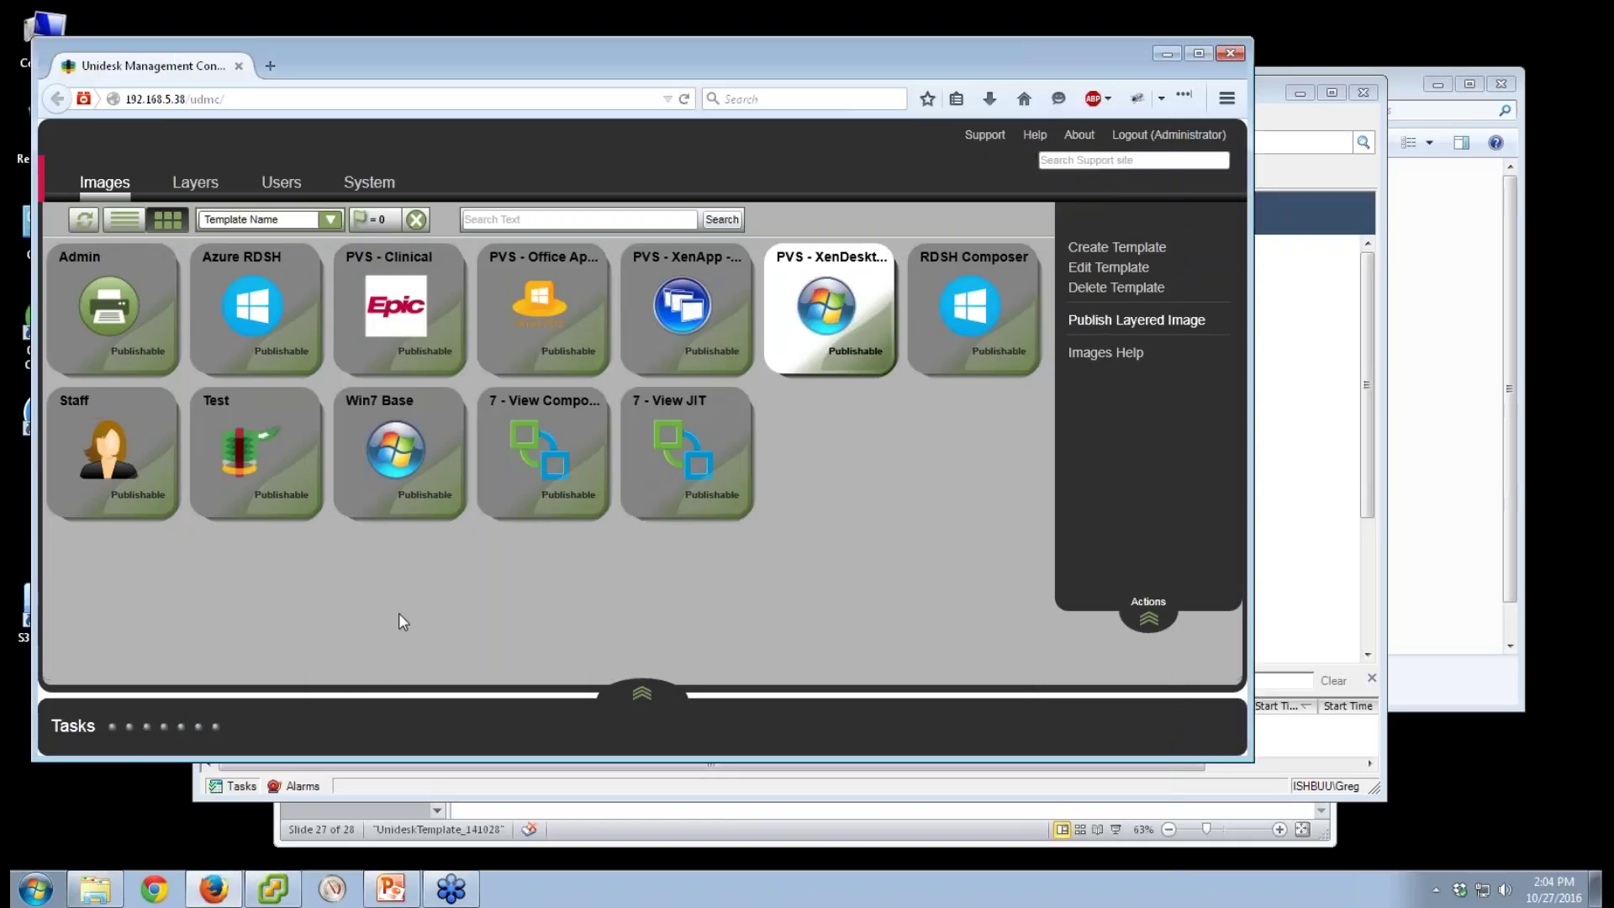
# Start finalizing the 7 - Firefox app layer in Unidesk, leaving the script path empty
pyautogui.click(398, 613)
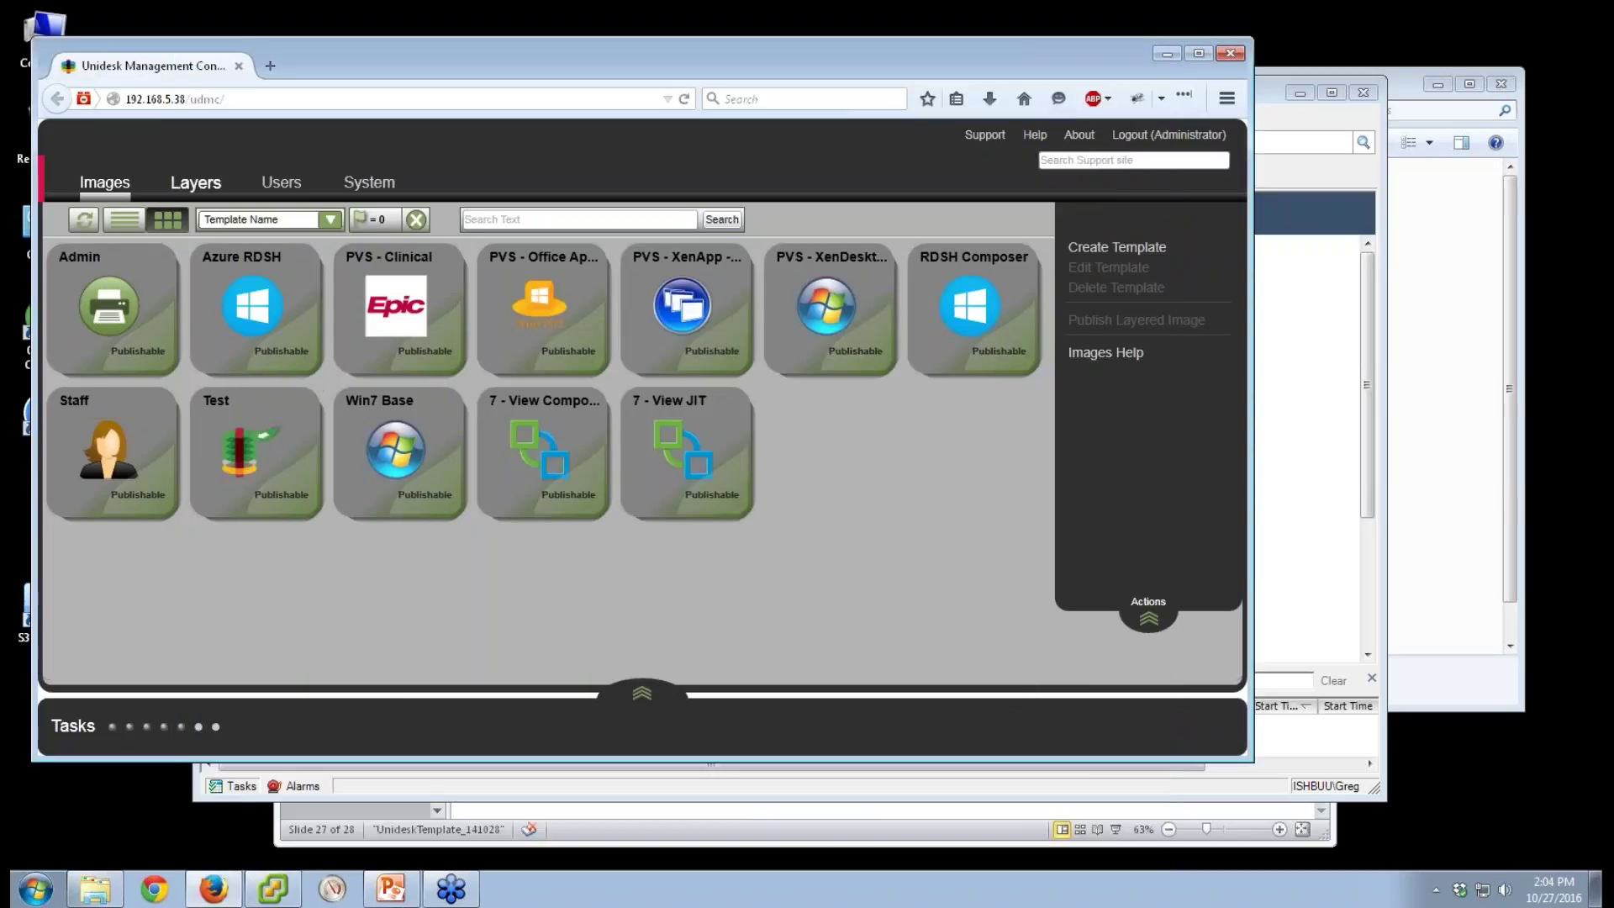
pyautogui.click(195, 183)
pyautogui.click(371, 397)
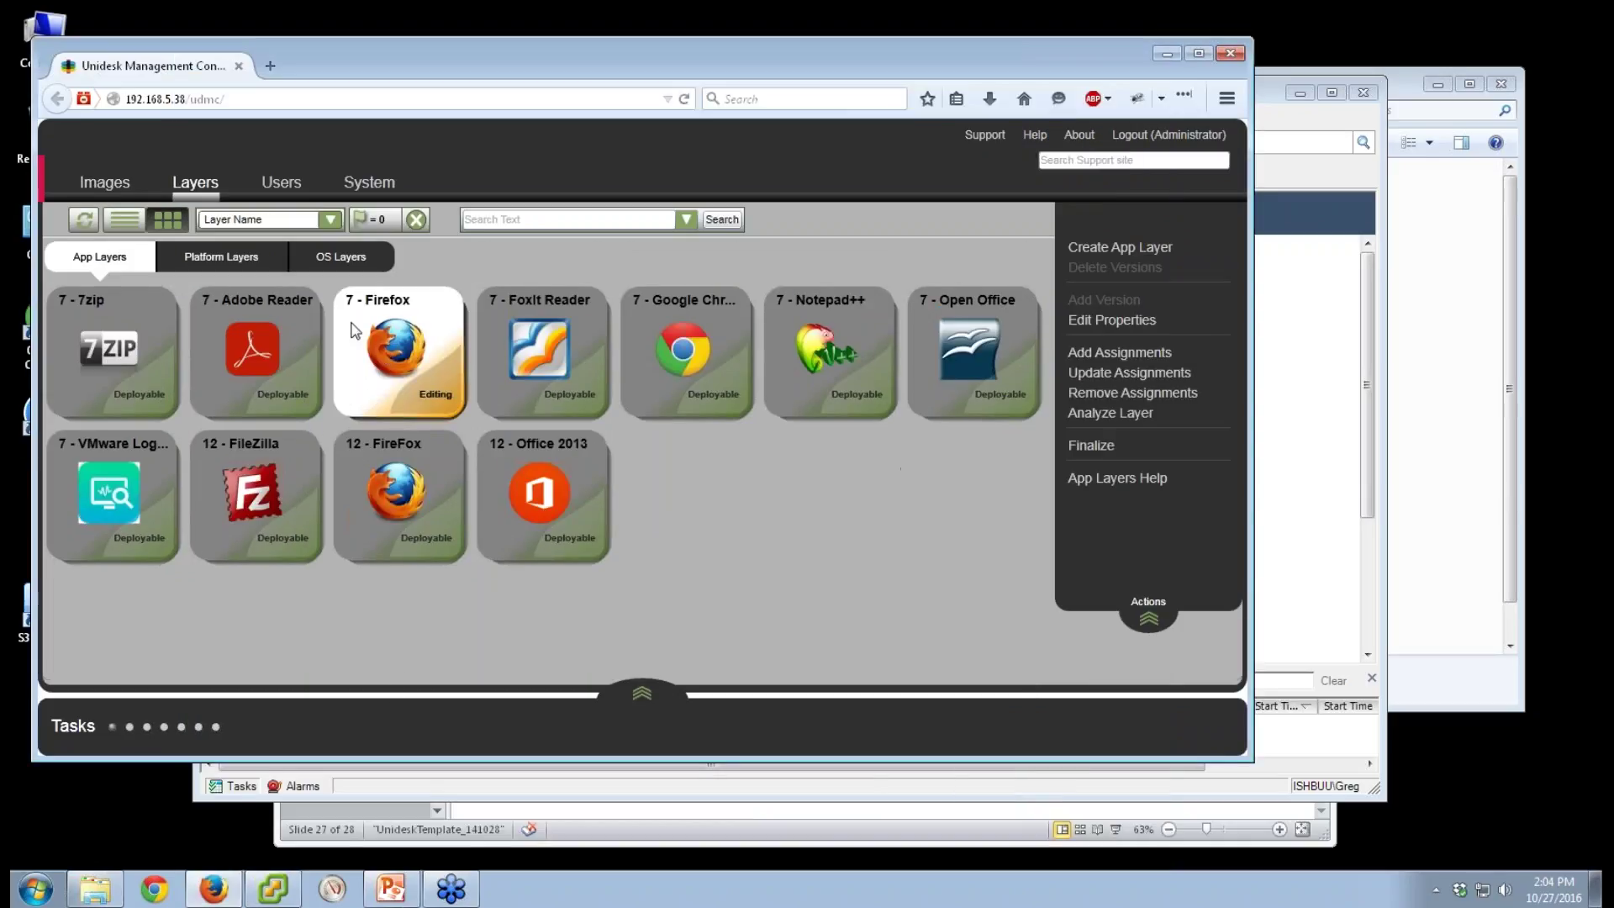
pyautogui.click(1092, 448)
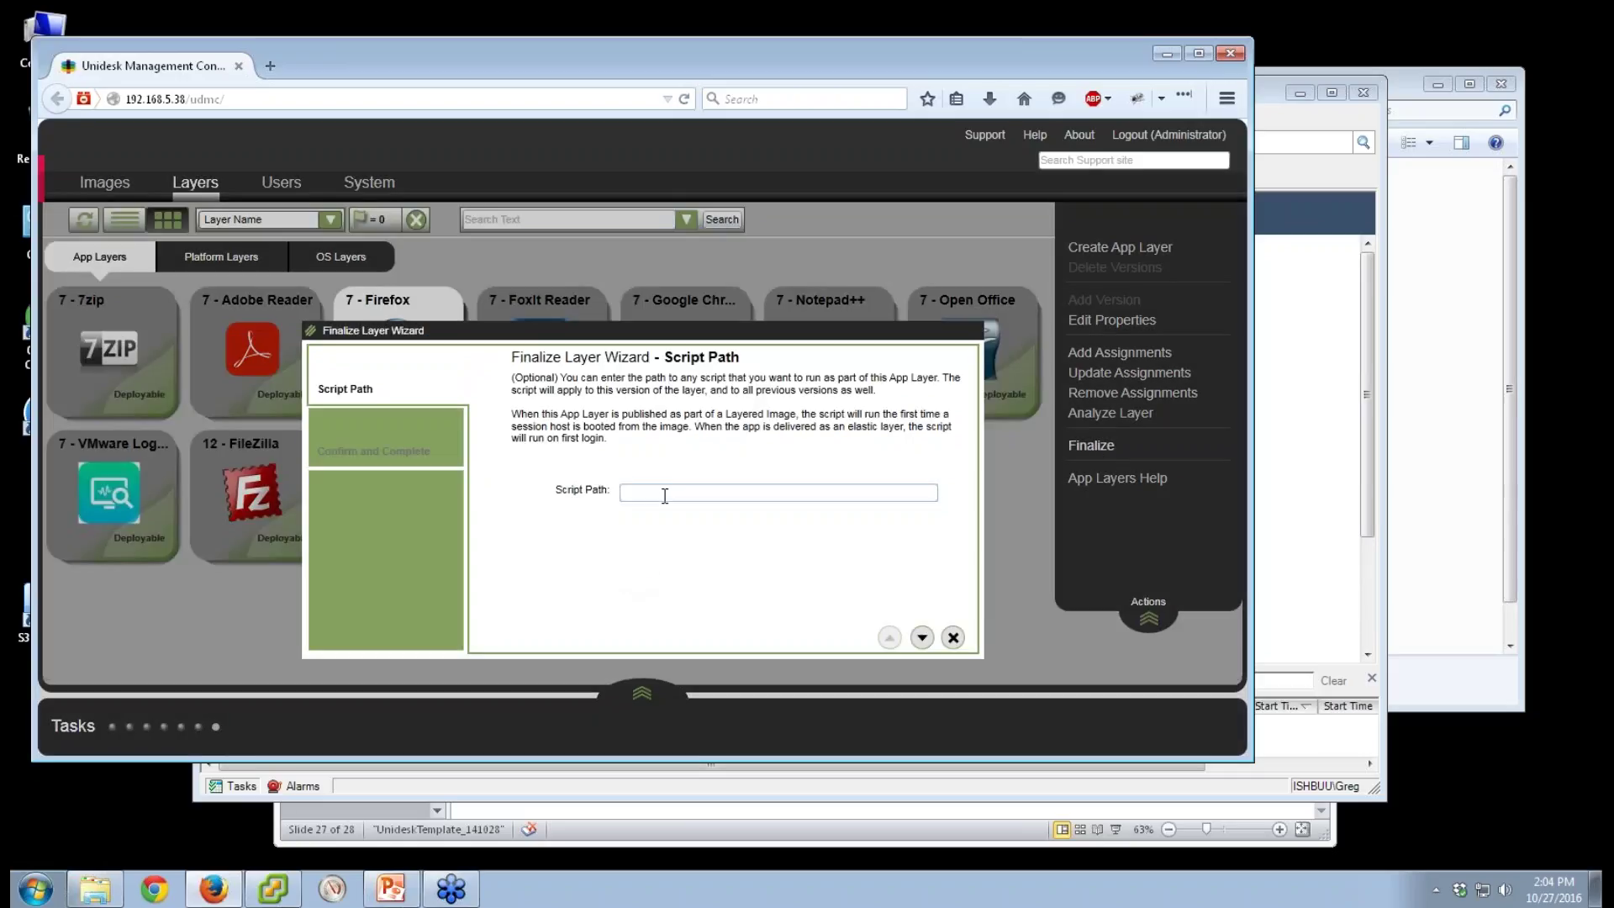
pyautogui.click(922, 637)
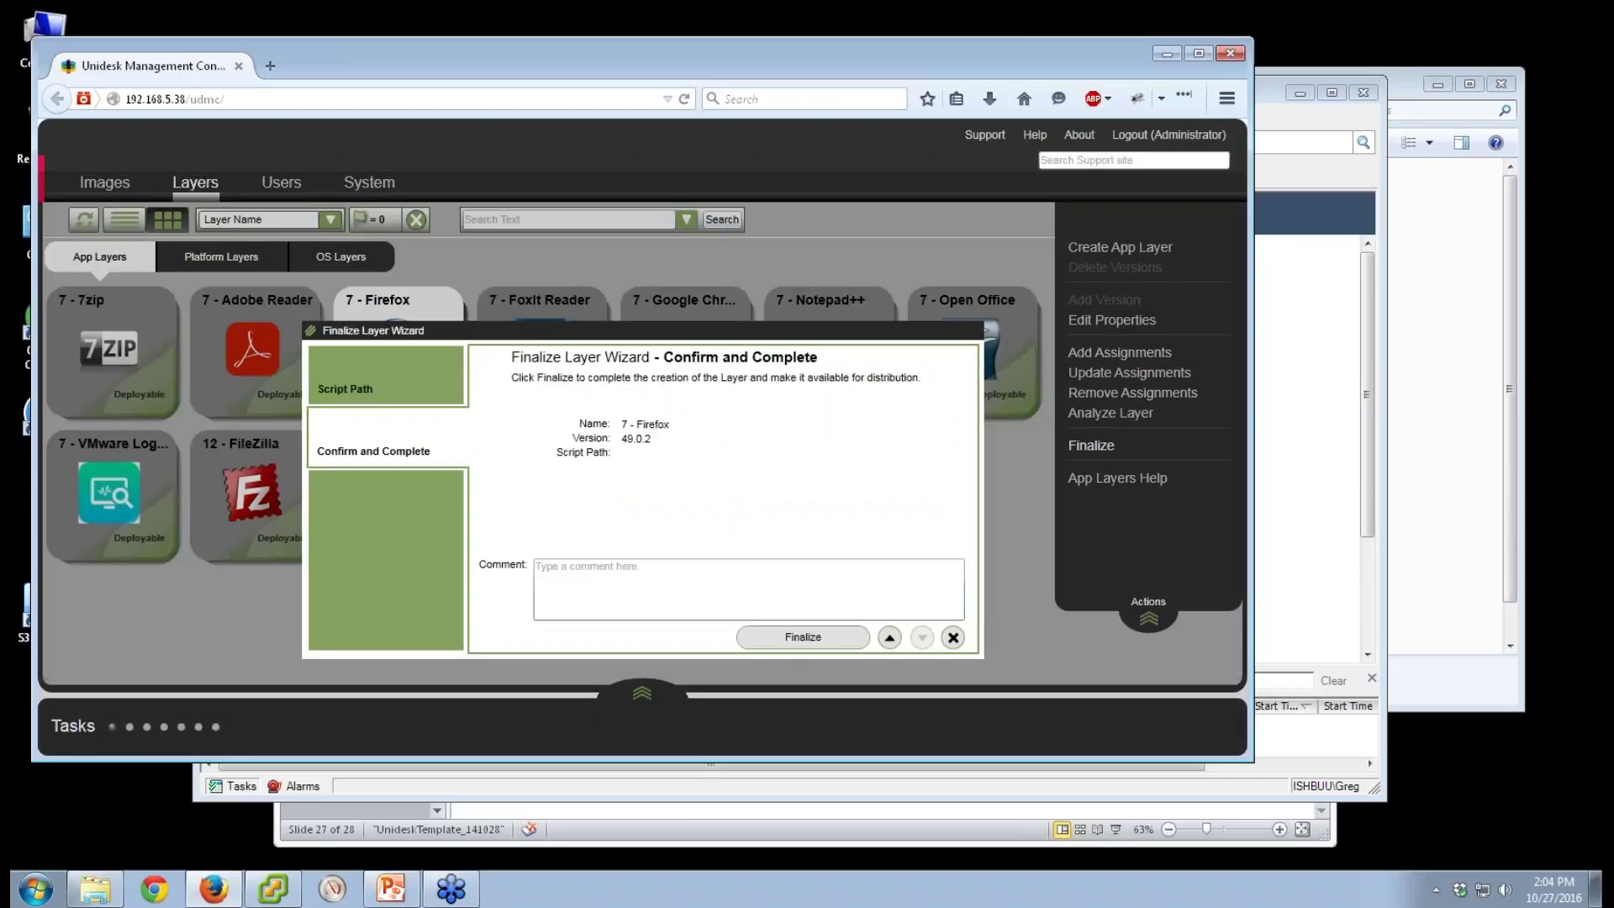
# Add the comment "I packaged Firefox 50" and finalize the layer
pyautogui.click(749, 611)
pyautogui.write('I pz')
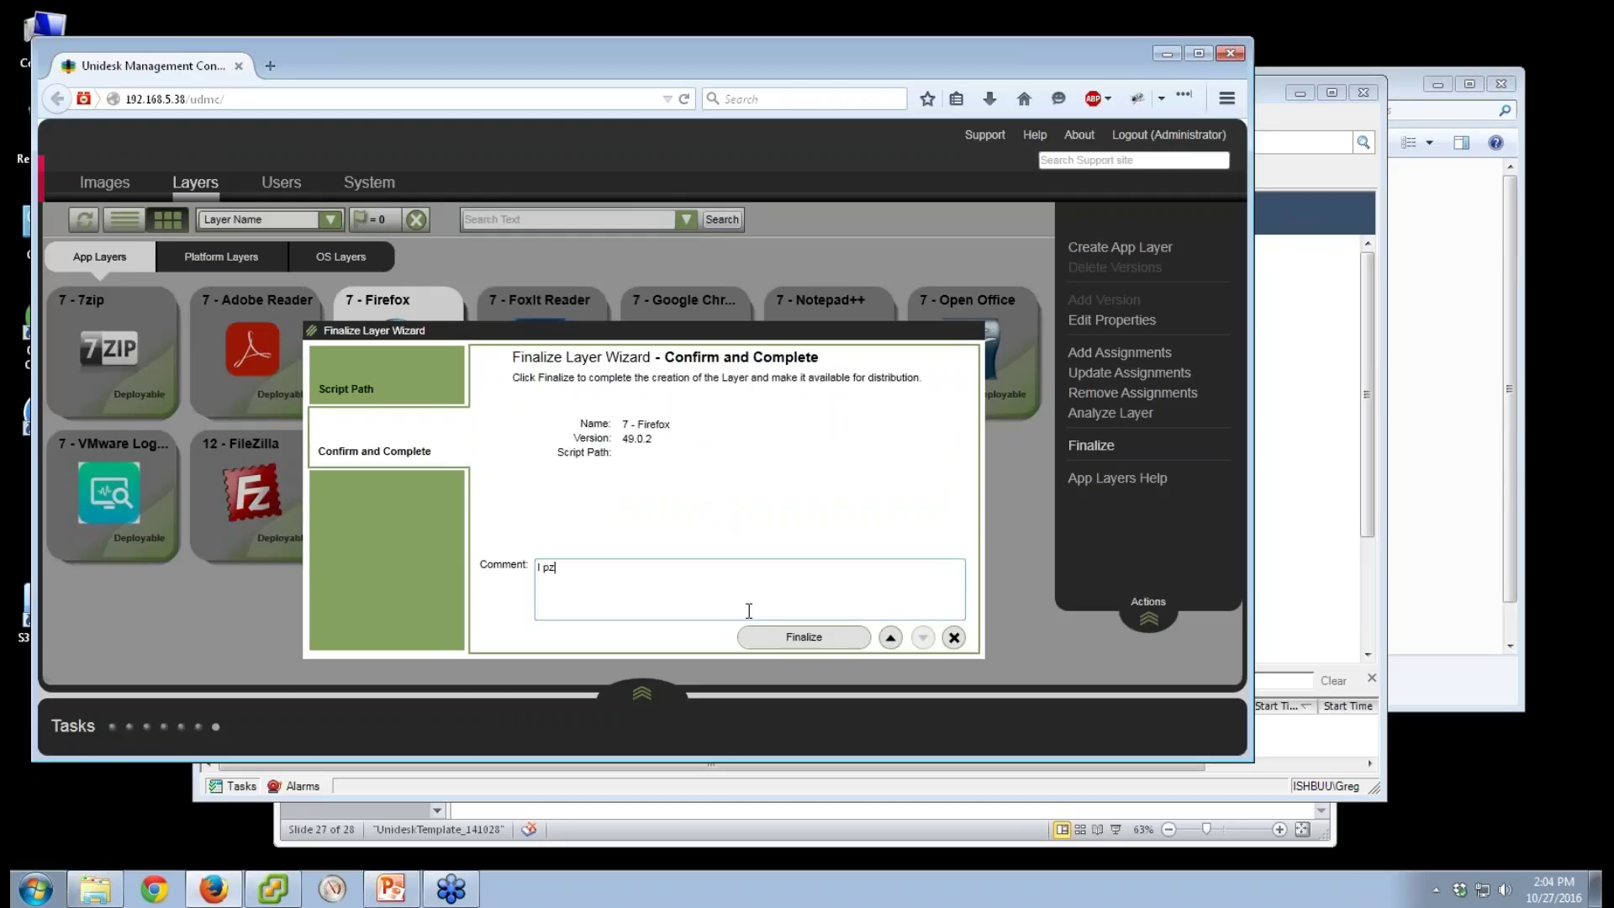
pyautogui.press('BackSpace')
pyautogui.write('ackaged Firefox 20')
pyautogui.press('BackSpace')
pyautogui.press('BackSpace')
pyautogui.write('50')
pyautogui.click(859, 637)
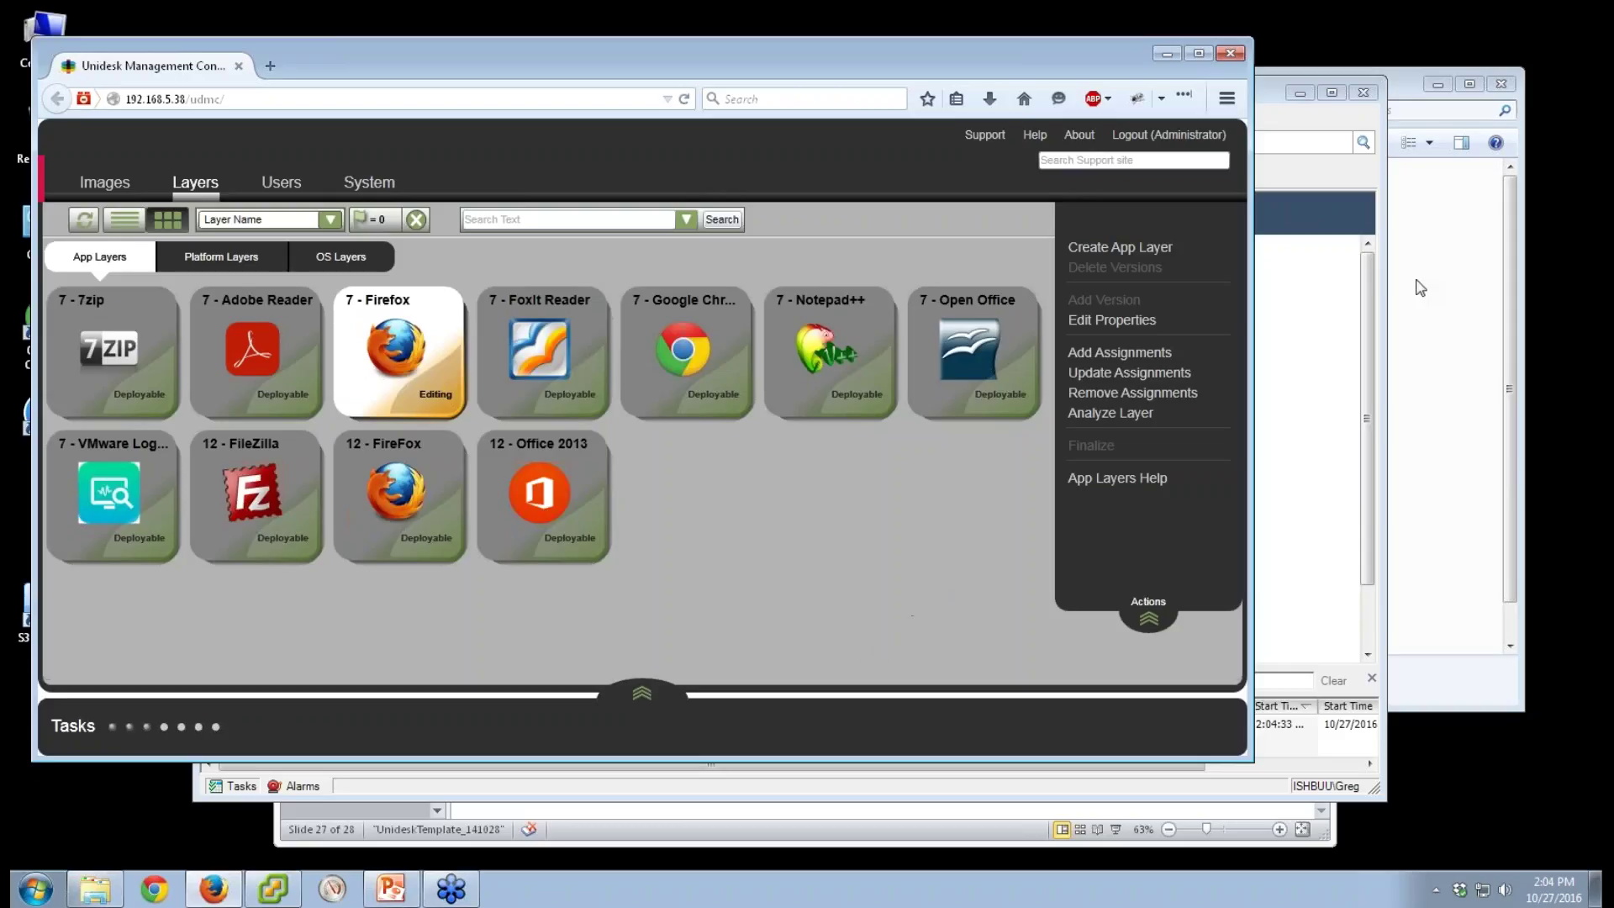
# Check the packaging machine's export task in the vSphere Client and return to the Unidesk console
pyautogui.click(1292, 315)
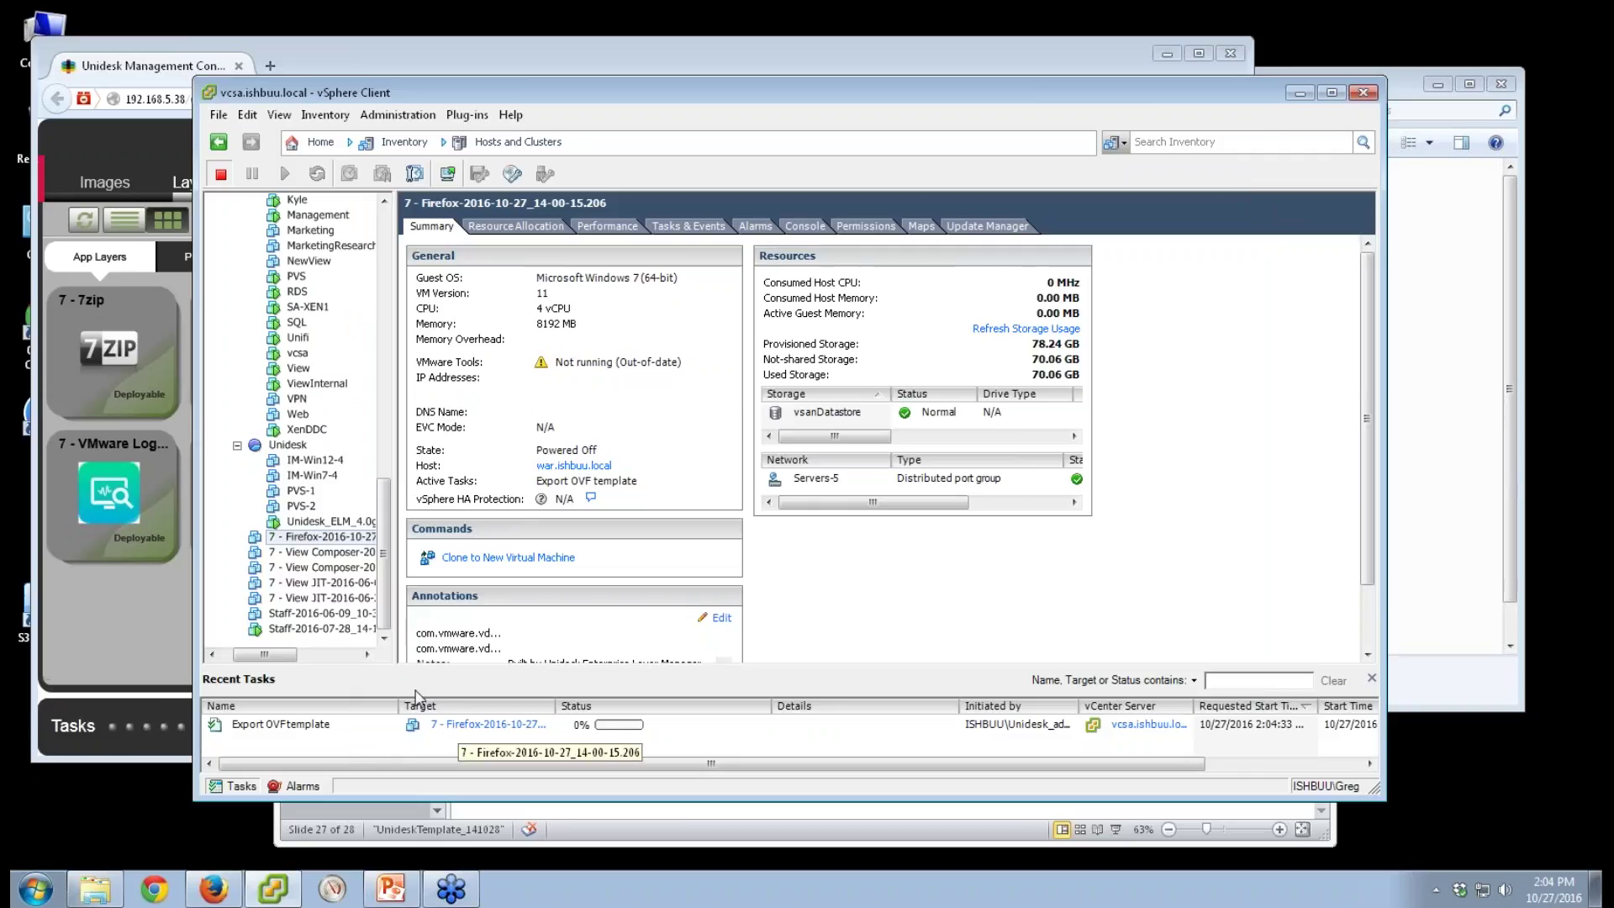
pyautogui.click(134, 625)
pyautogui.click(134, 626)
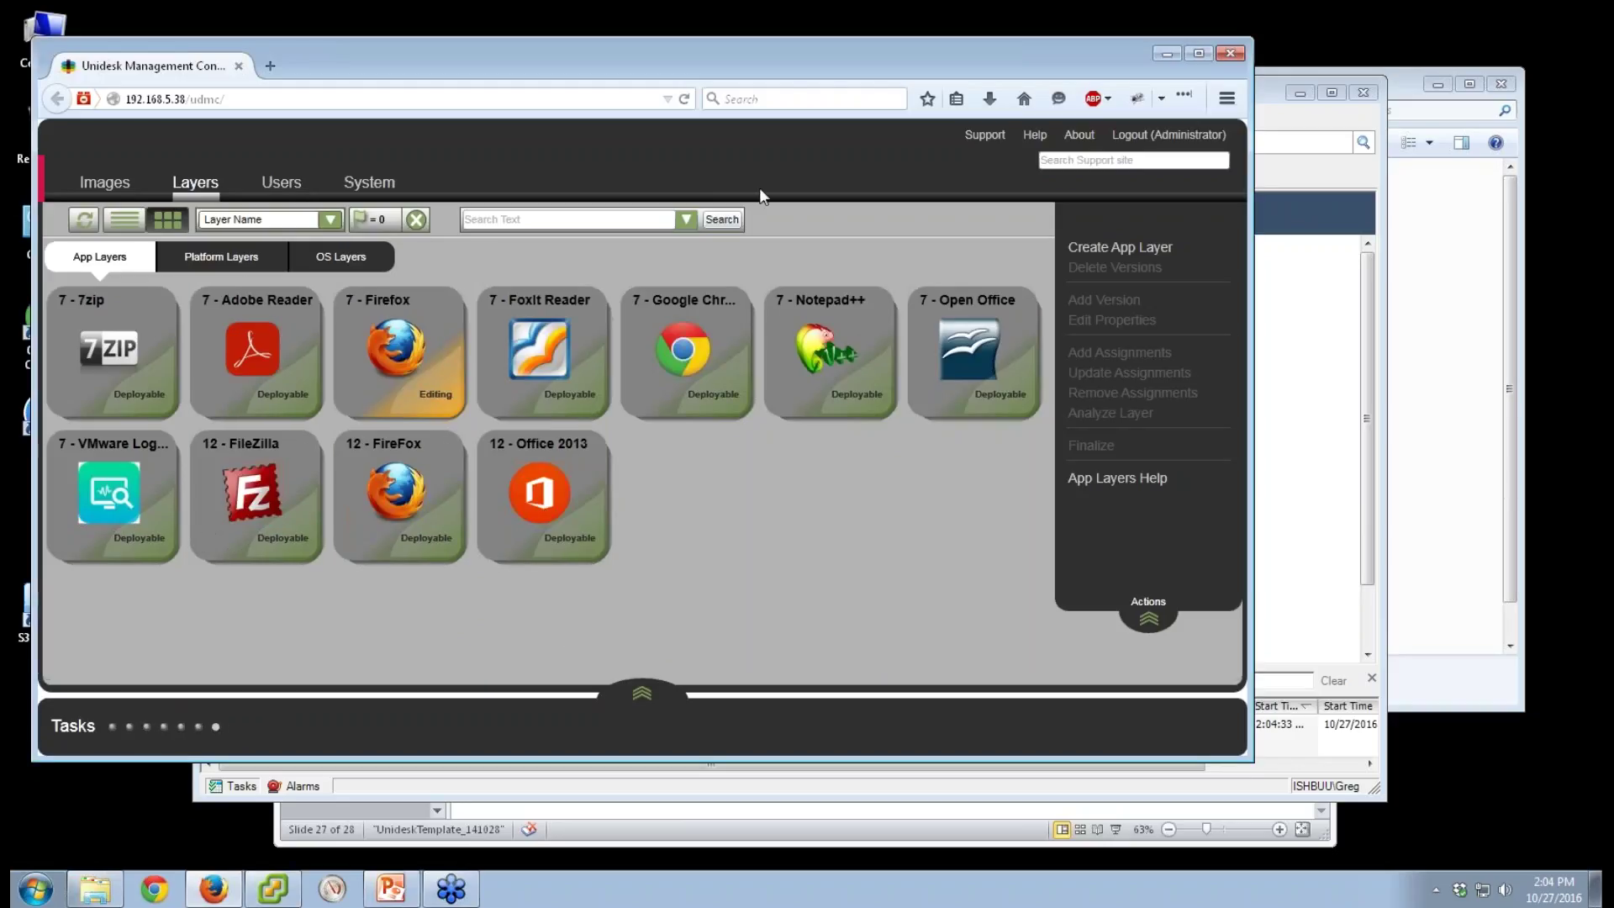
pyautogui.moveTo(381, 410)
pyautogui.rightClick(406, 356)
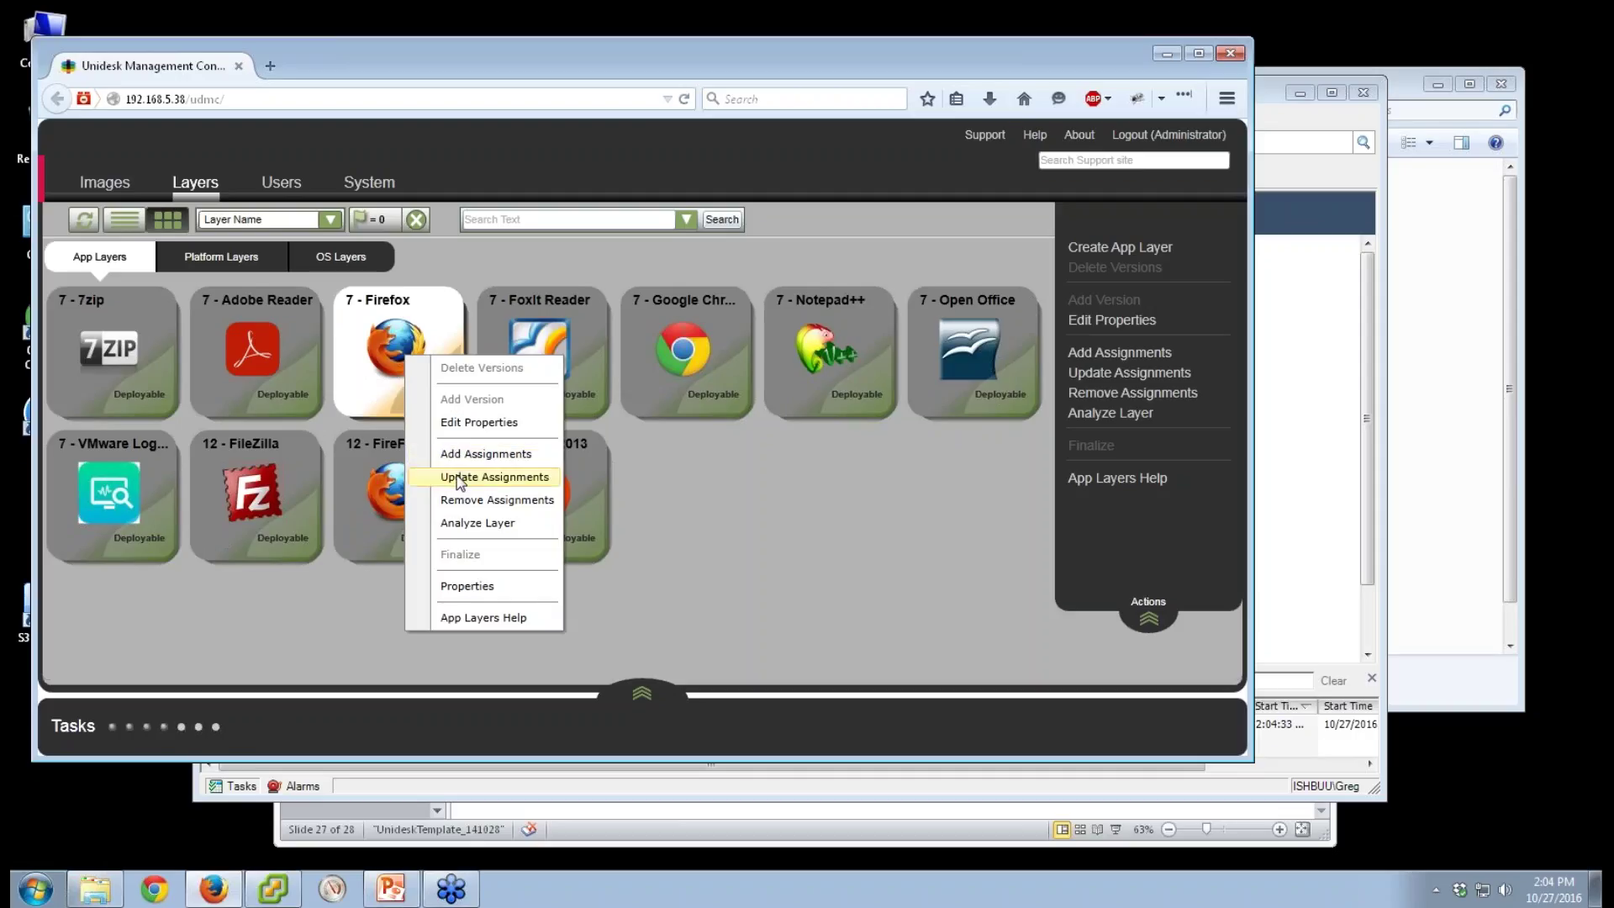
pyautogui.click(886, 506)
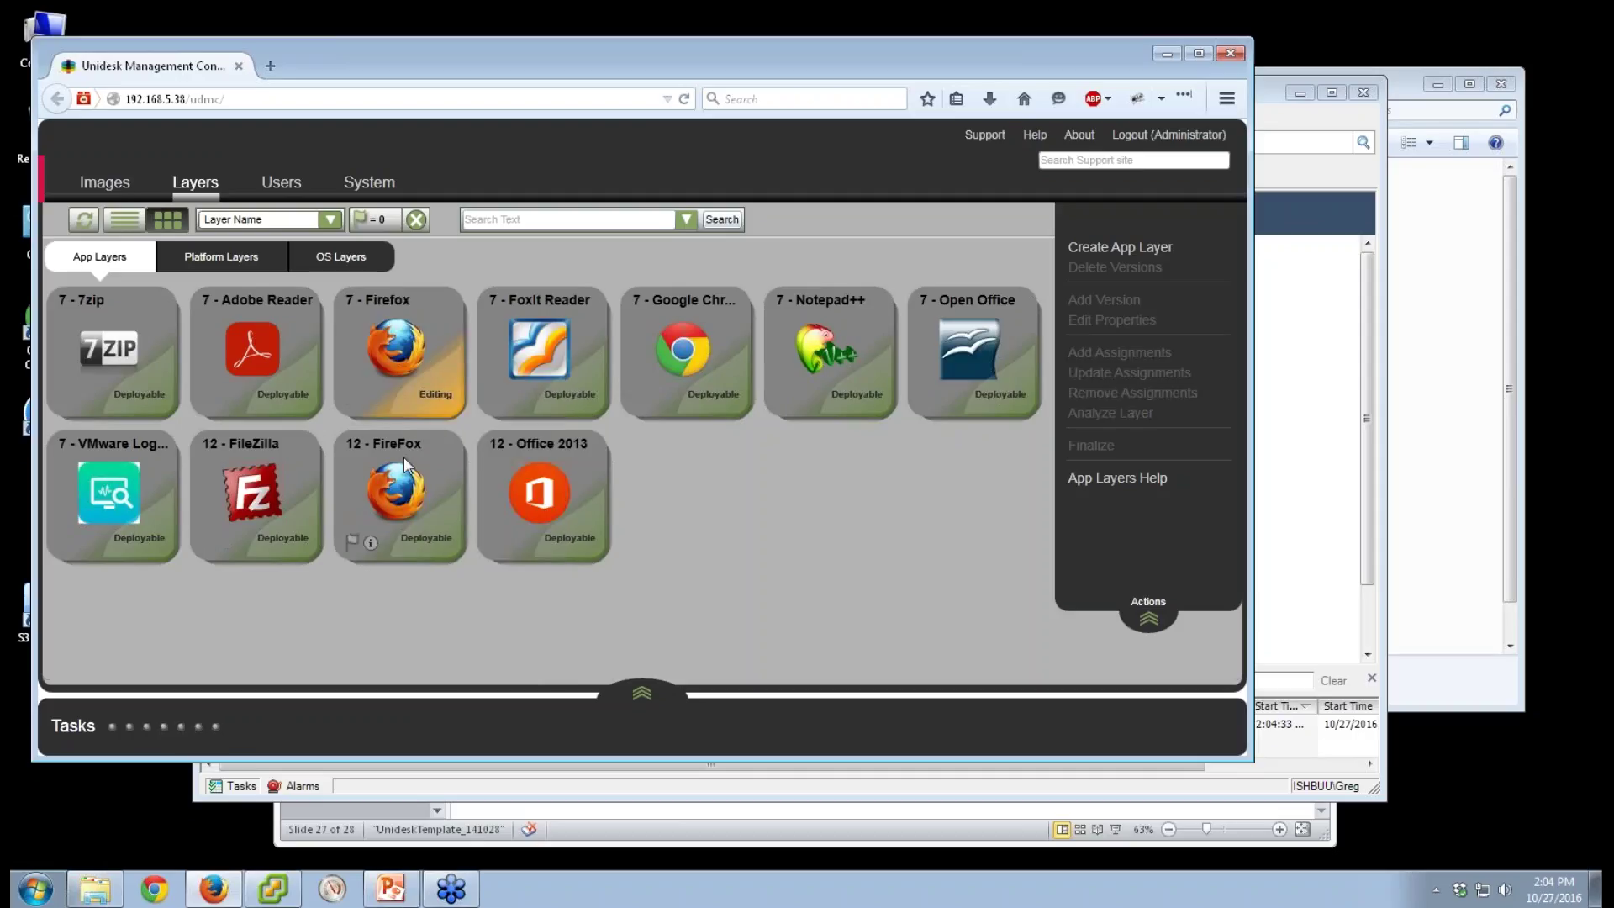
# Start adding assignments for version 47 of the 7 - Firefox layer, choosing no image templates and opting to assign it elastically
pyautogui.rightClick(392, 331)
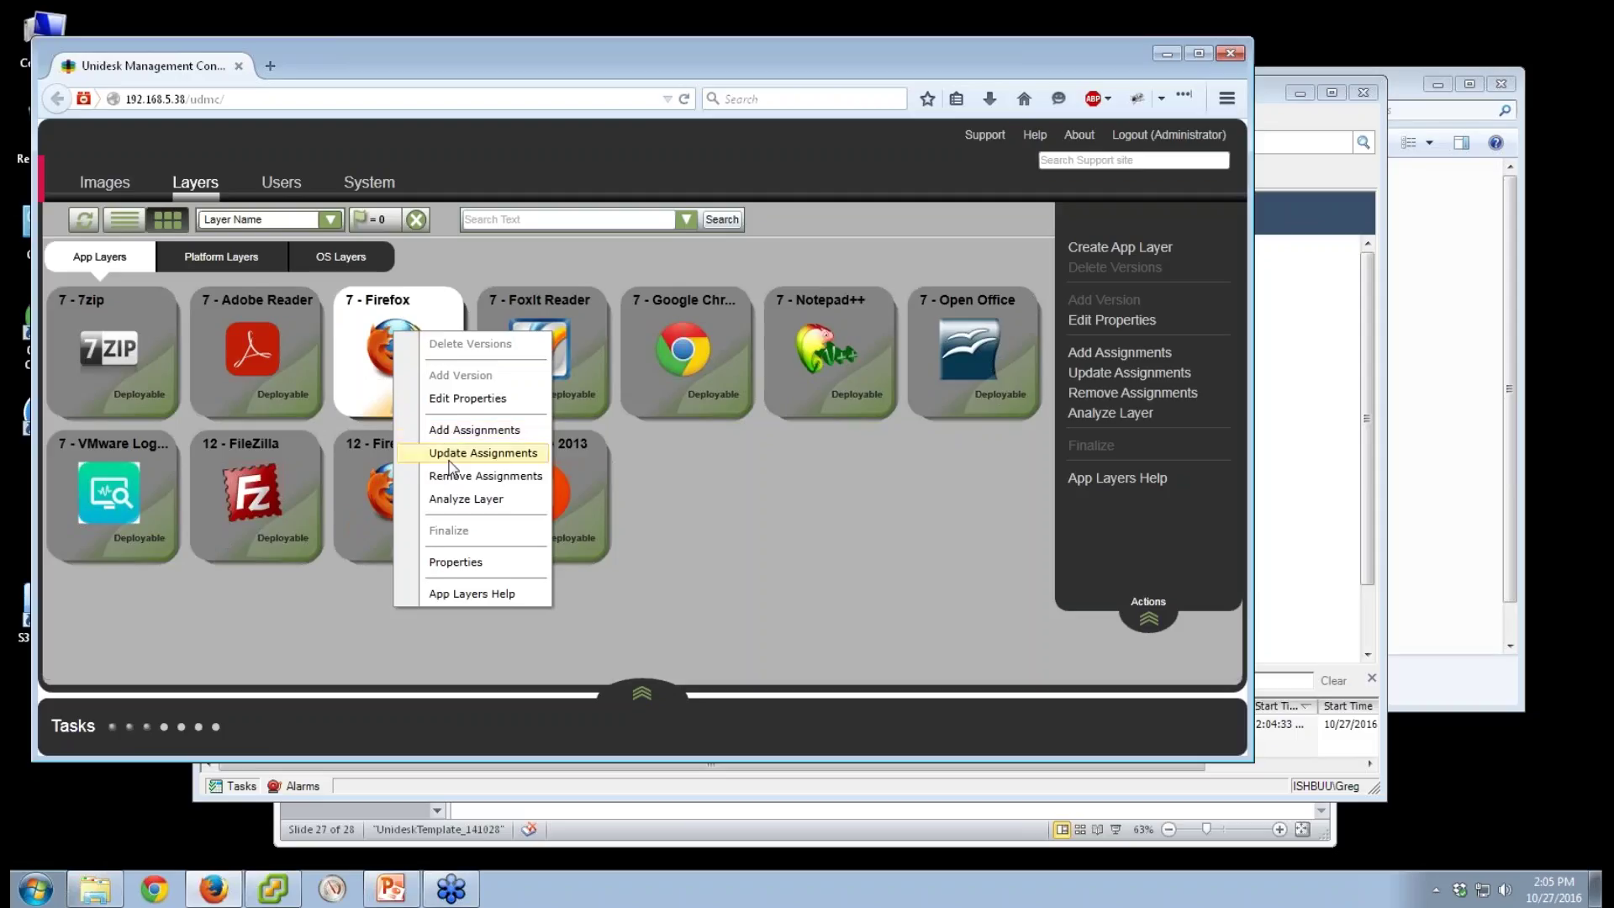
pyautogui.click(451, 431)
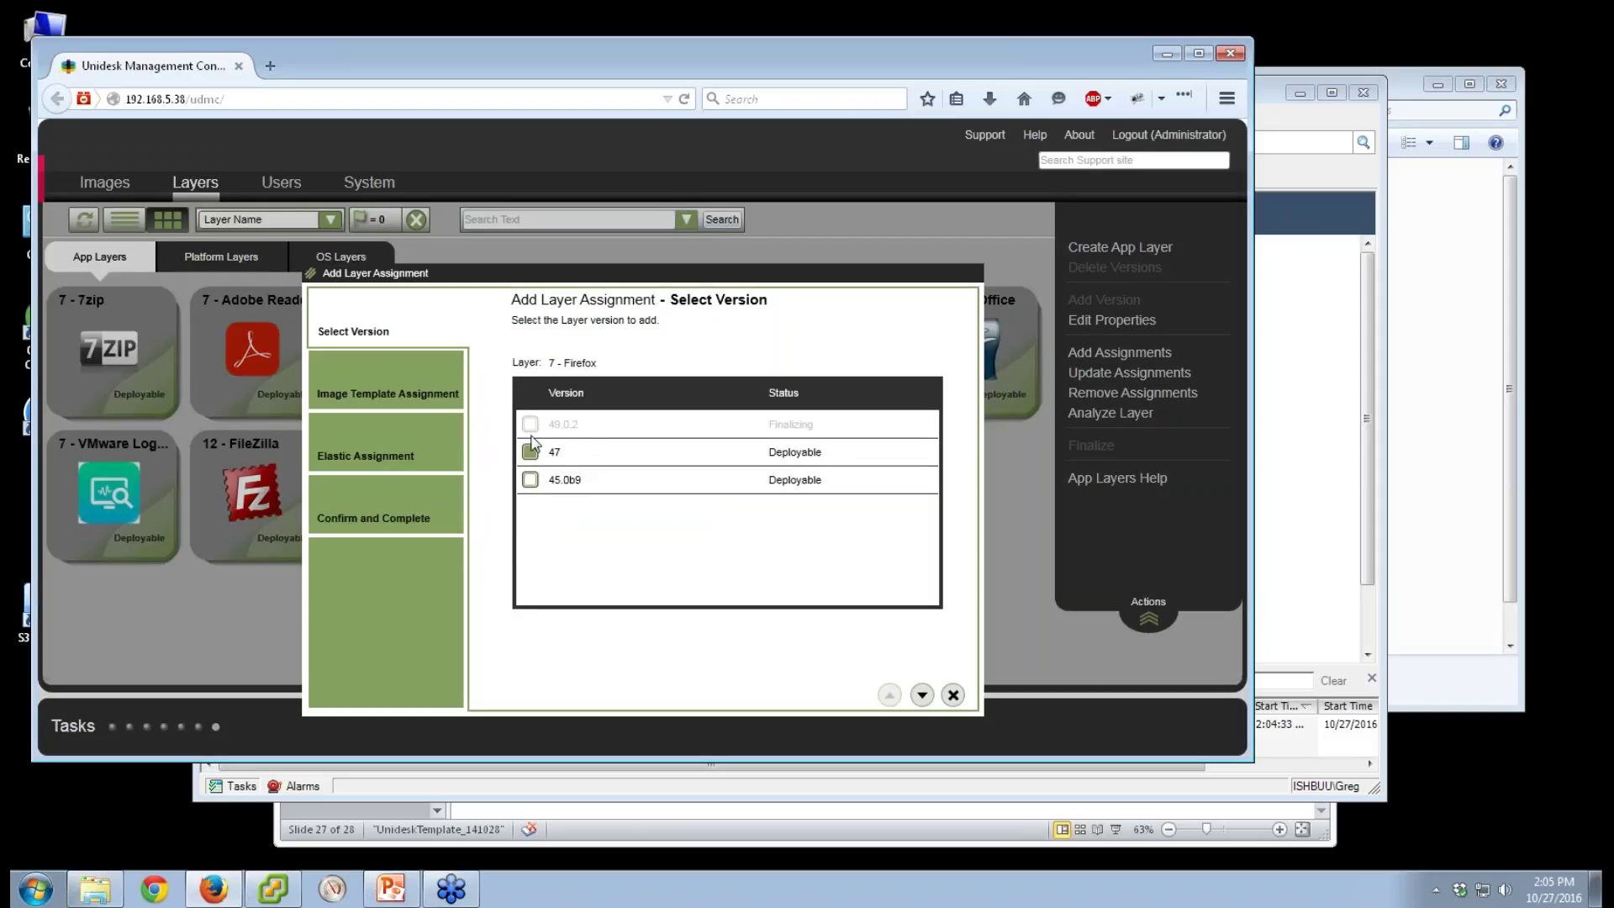
pyautogui.click(332, 371)
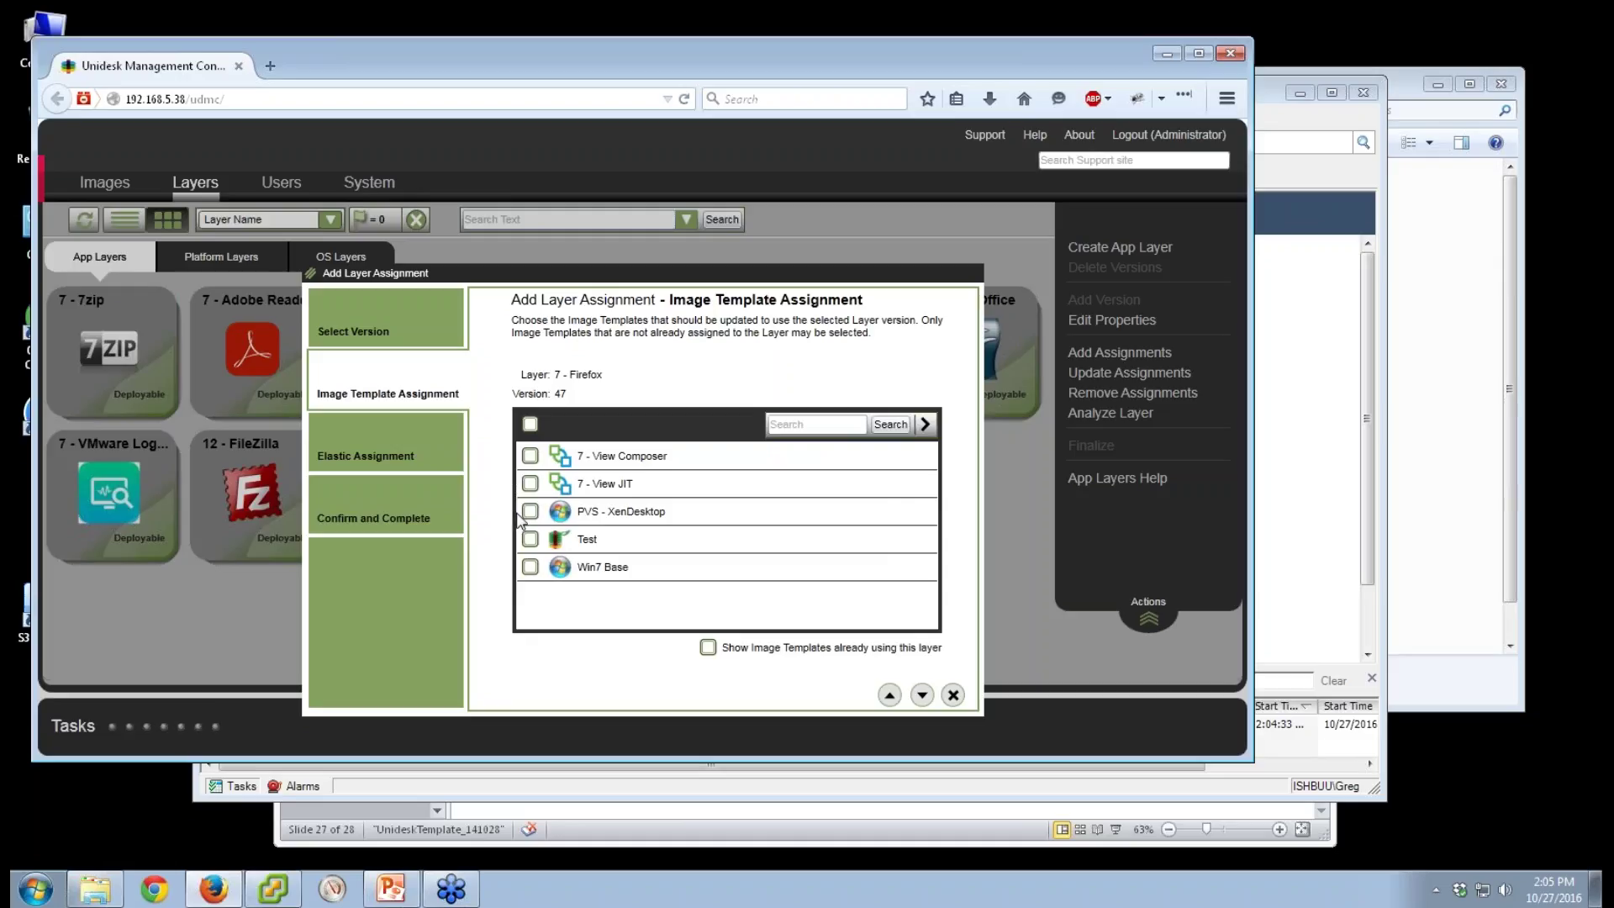
pyautogui.click(400, 442)
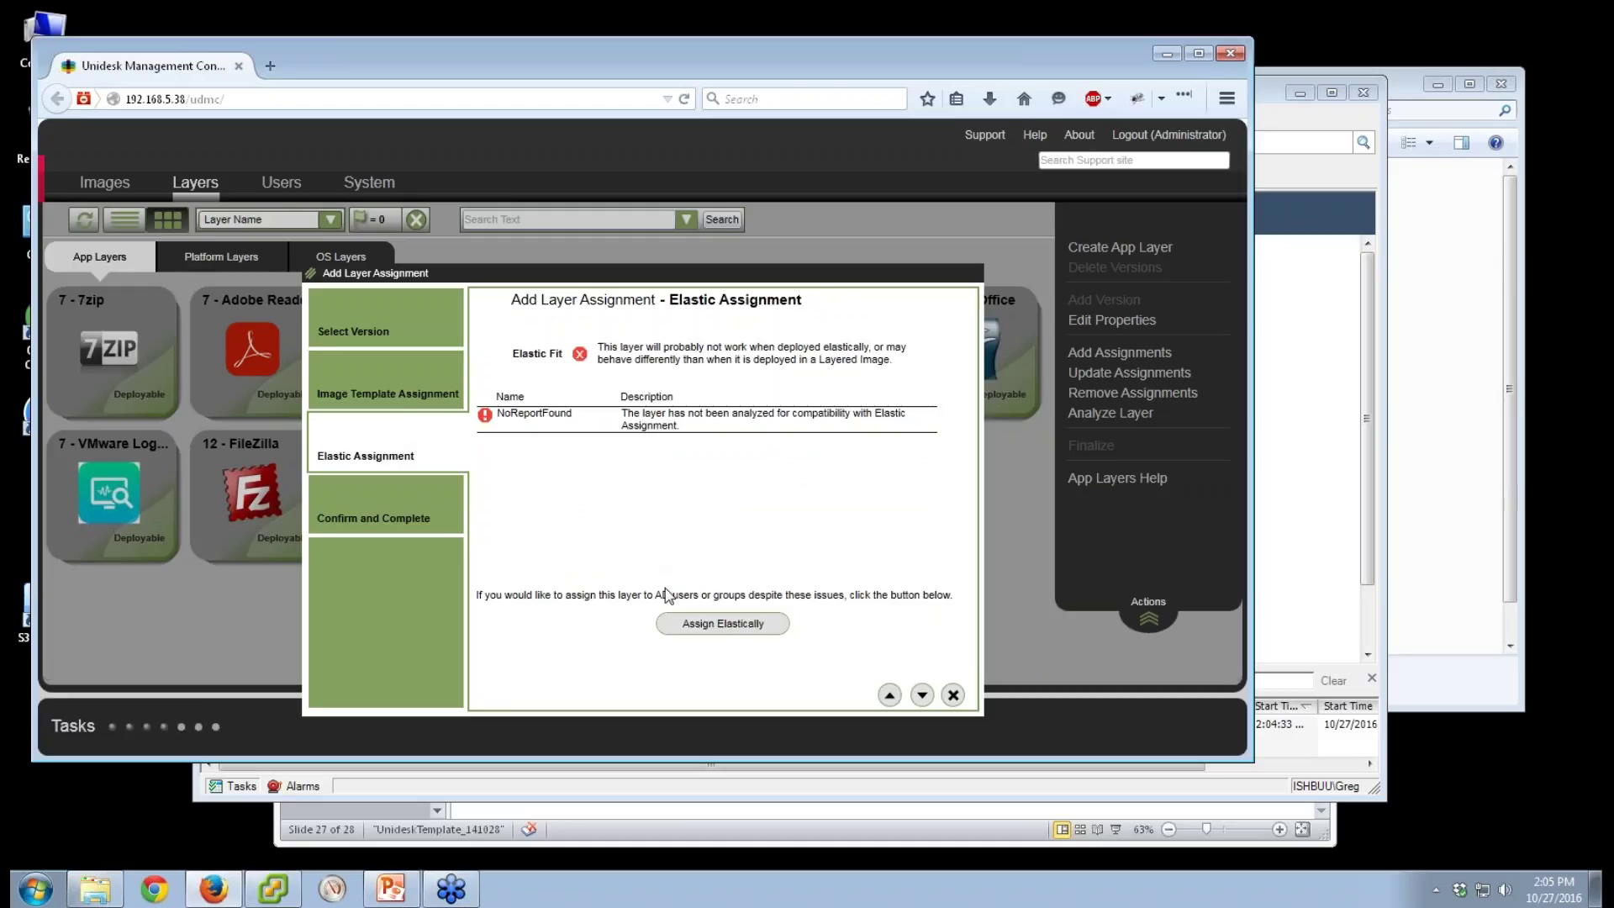
pyautogui.click(674, 622)
# Search the directory for "employees" in the elastic assignment
pyautogui.click(839, 443)
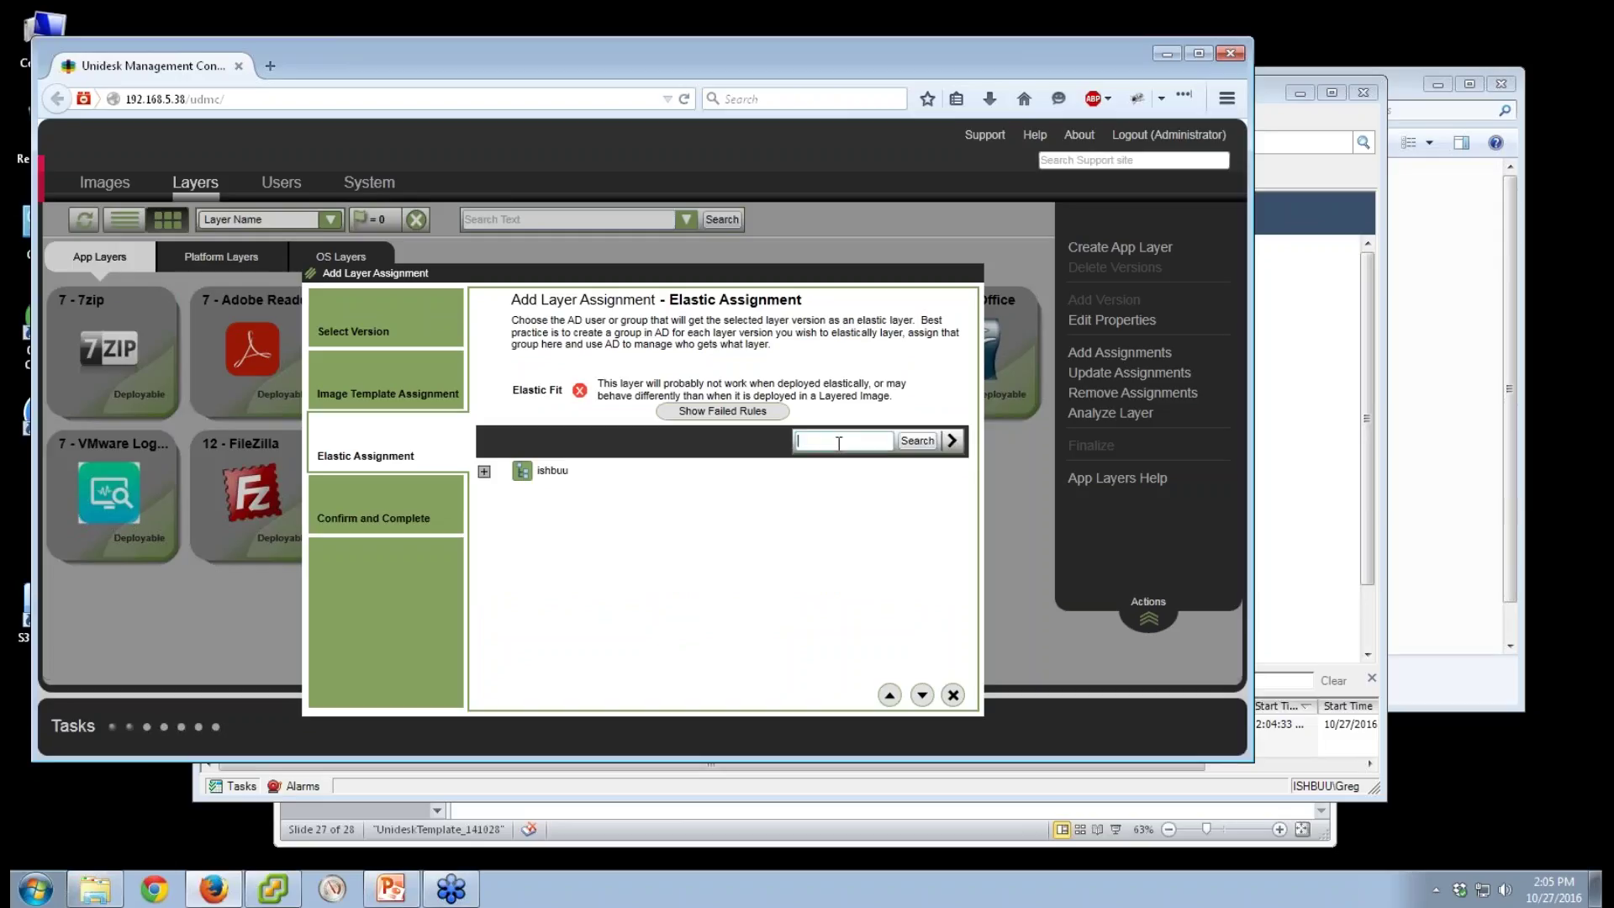
pyautogui.write('employees')
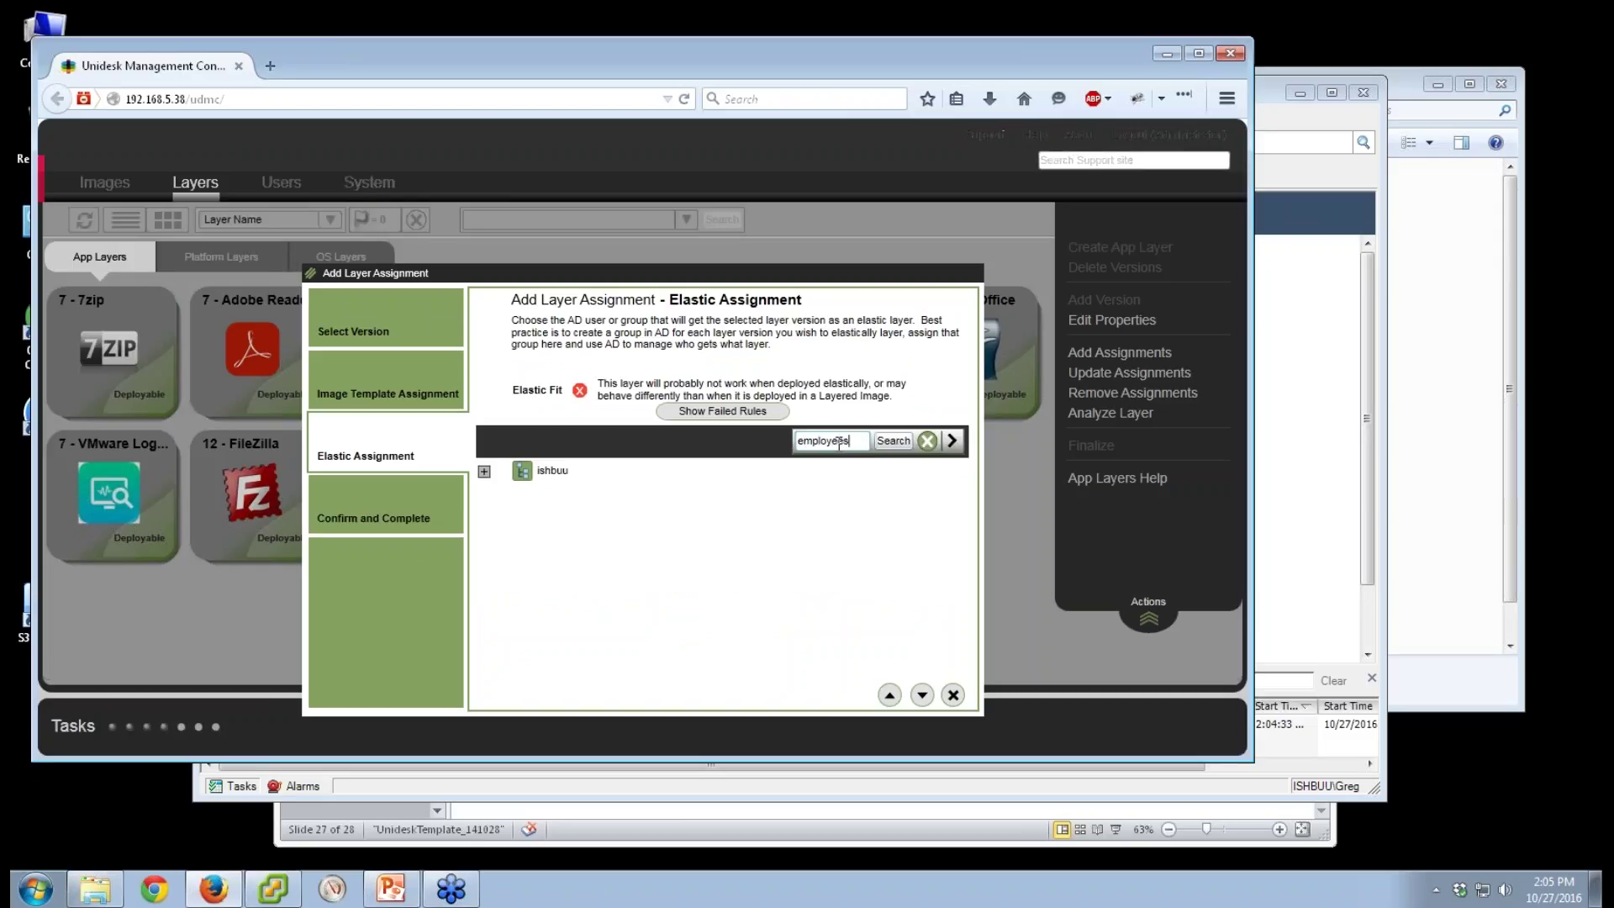
pyautogui.press('Return')
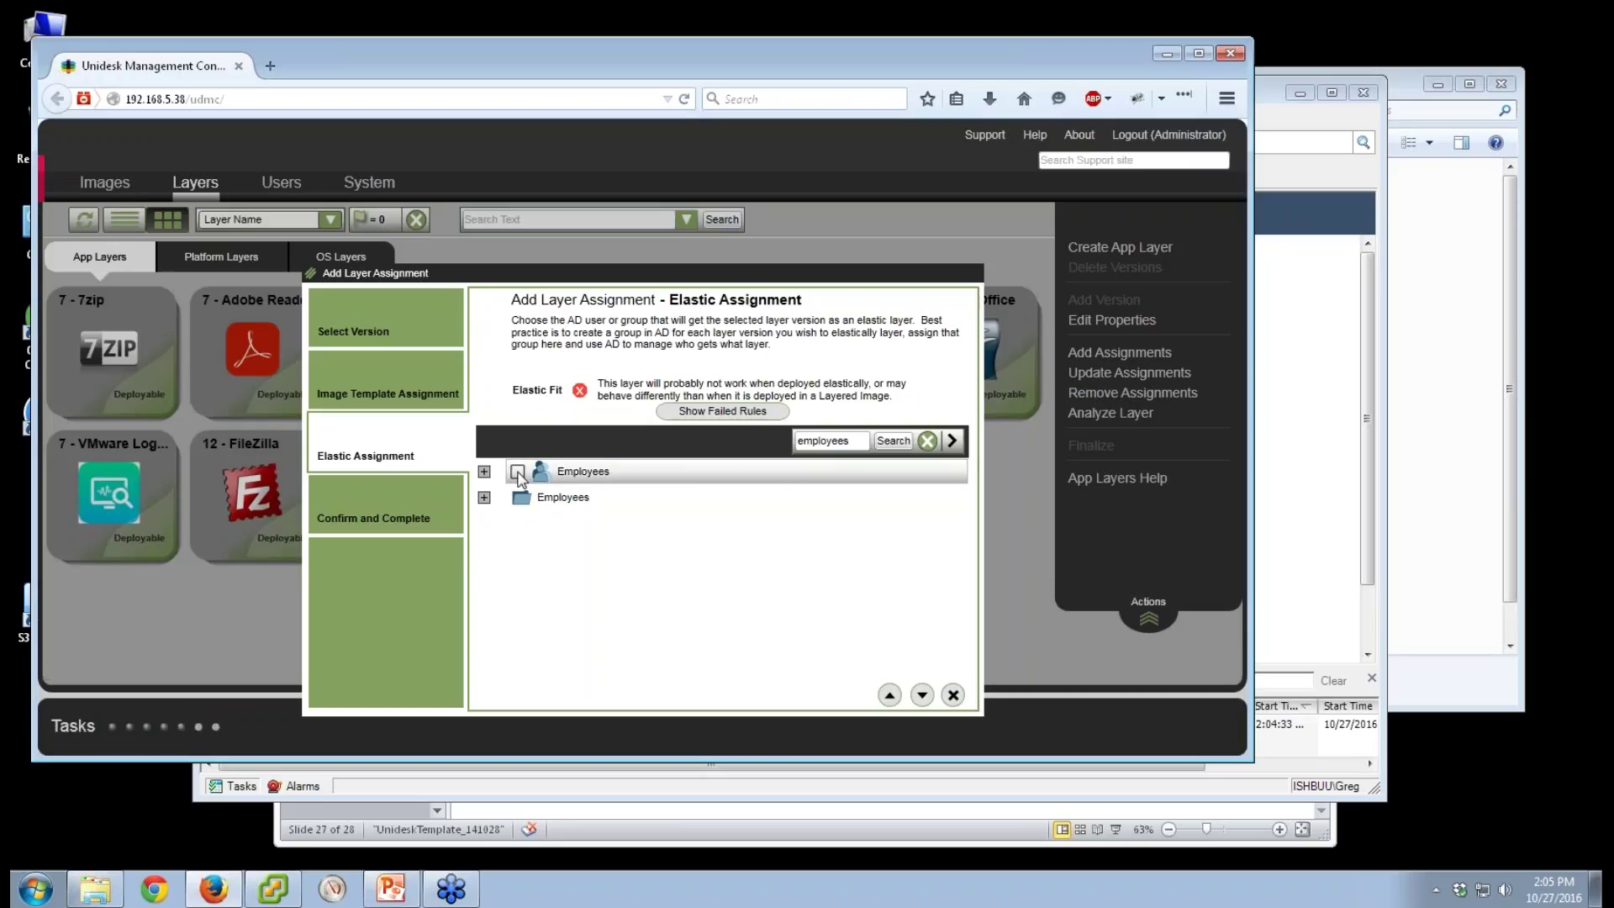
# Search the directory by the user's first name, select the first matching account and assign the Firefox layer to it
pyautogui.doubleClick(832, 441)
pyautogui.write('7zip')
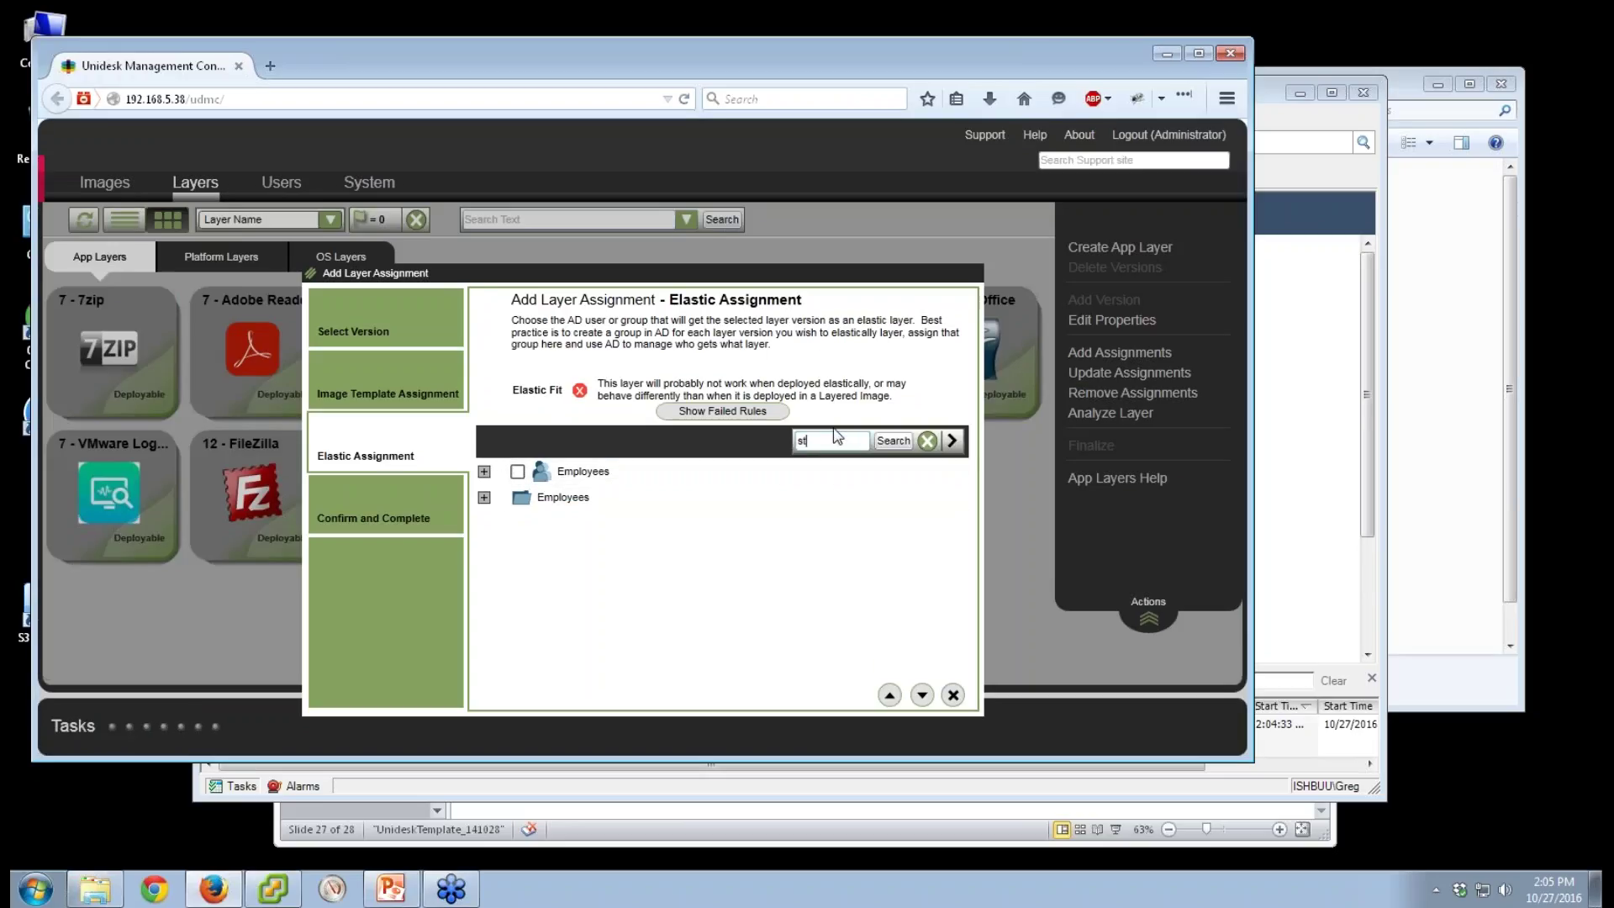
pyautogui.press('Return')
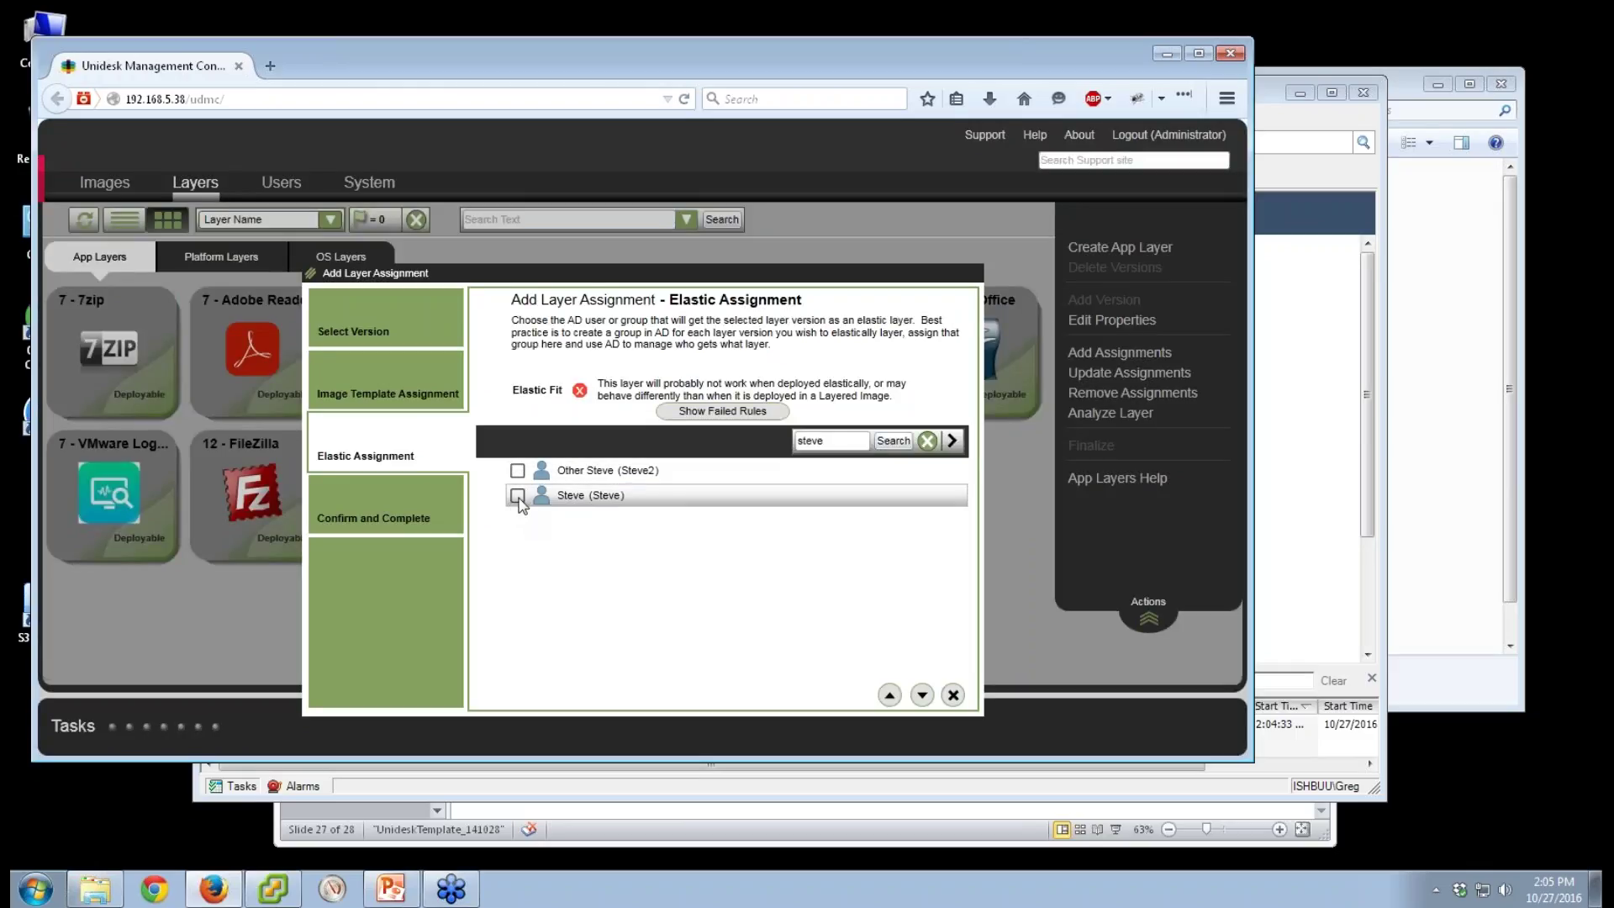
pyautogui.click(518, 470)
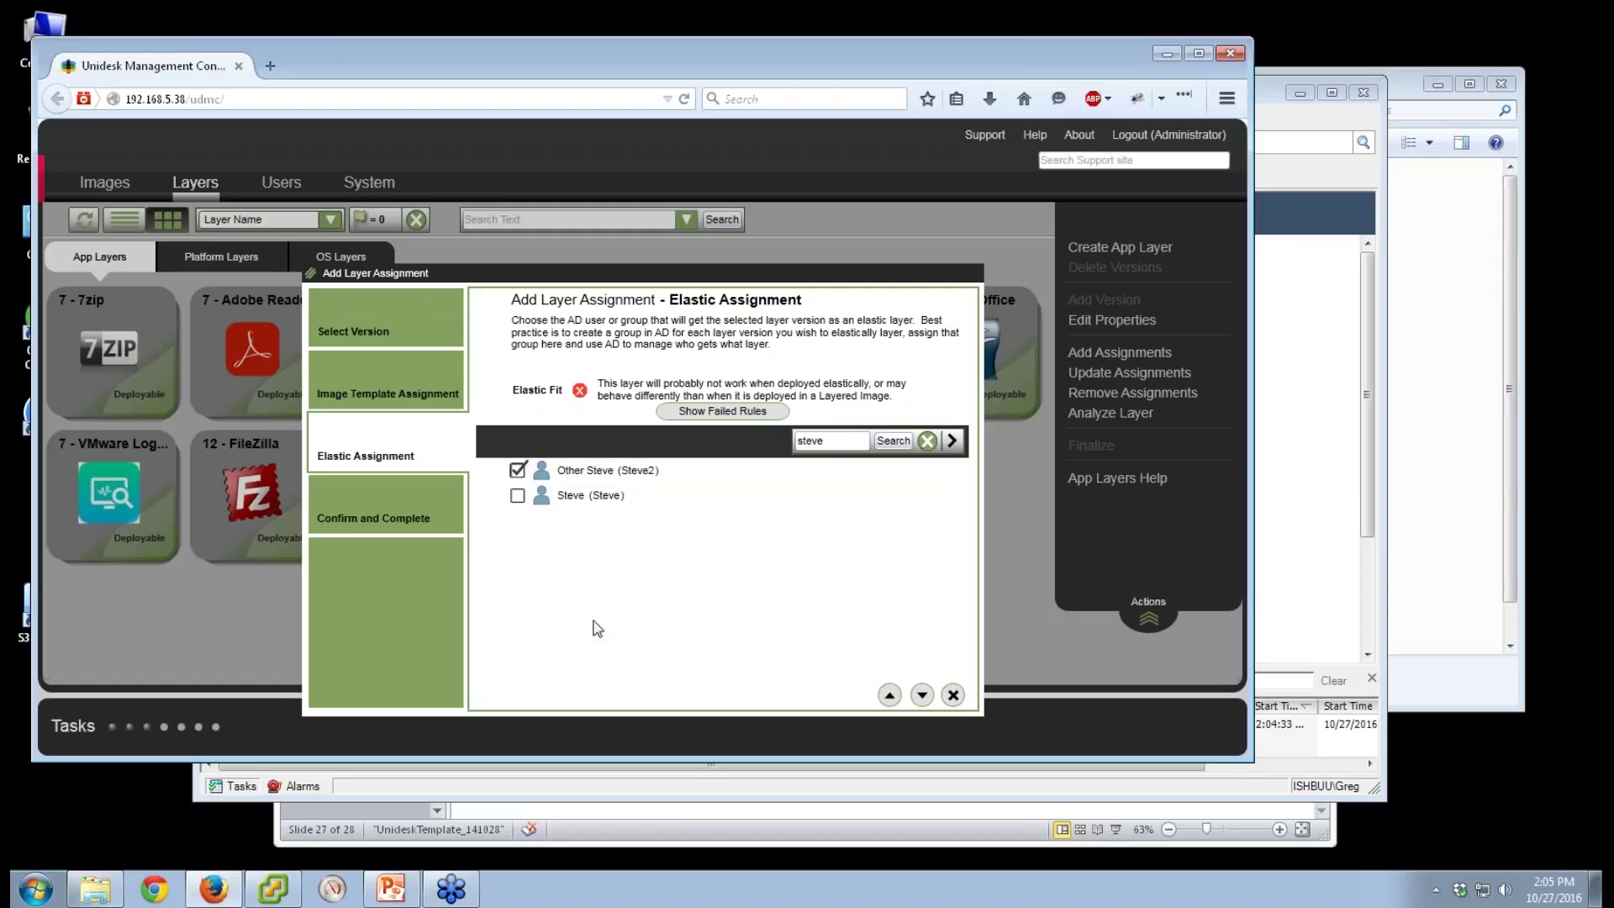
pyautogui.click(336, 515)
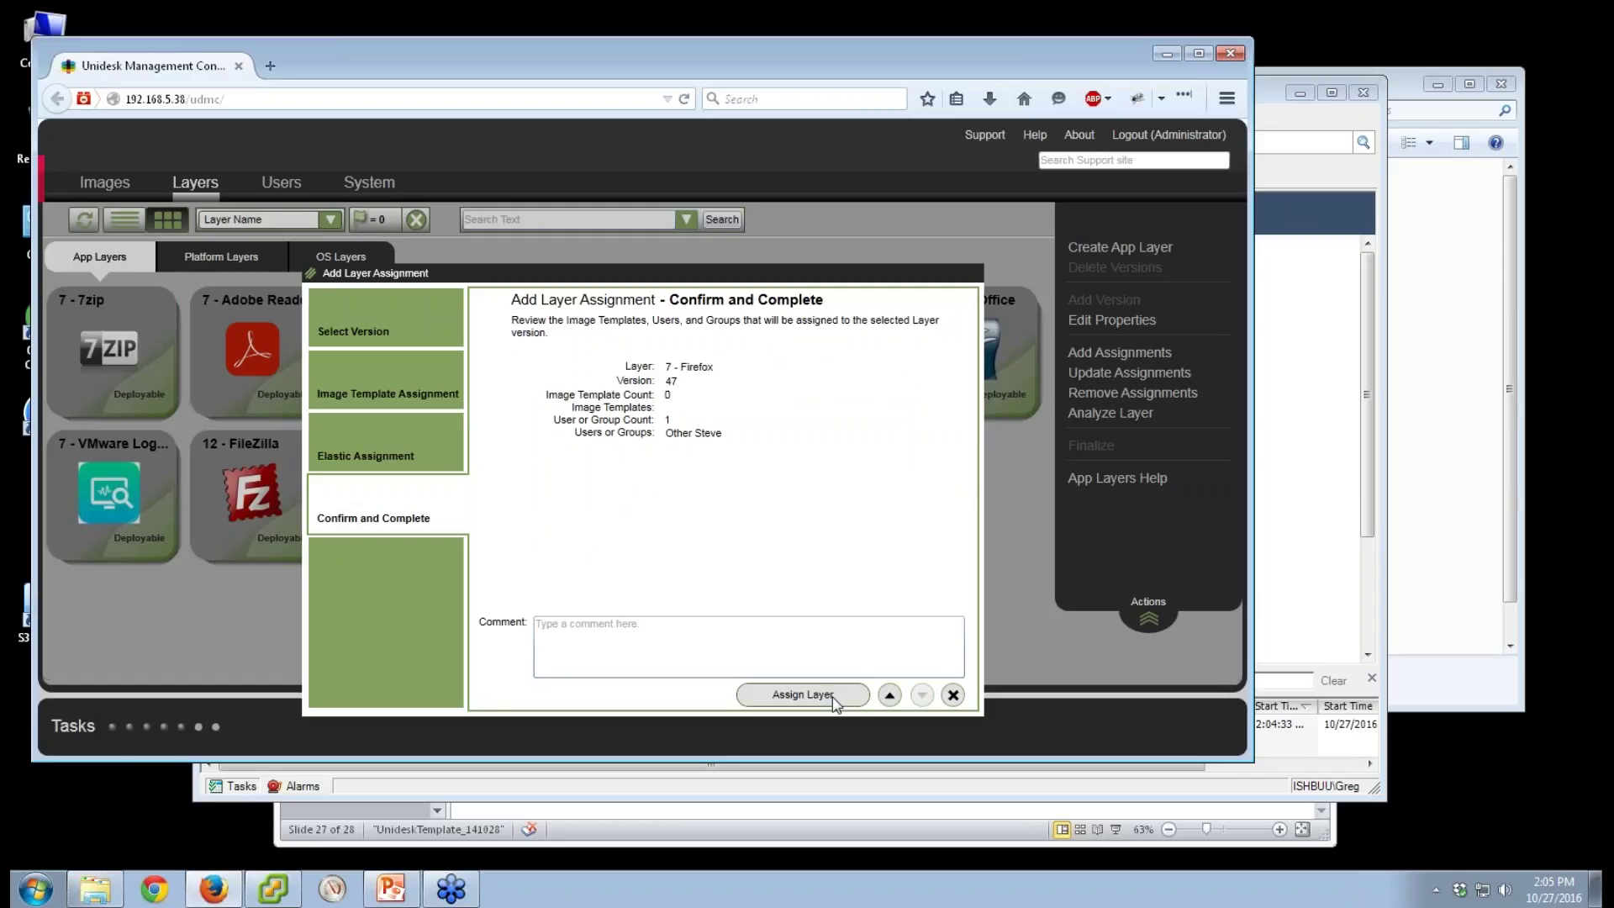
pyautogui.click(819, 687)
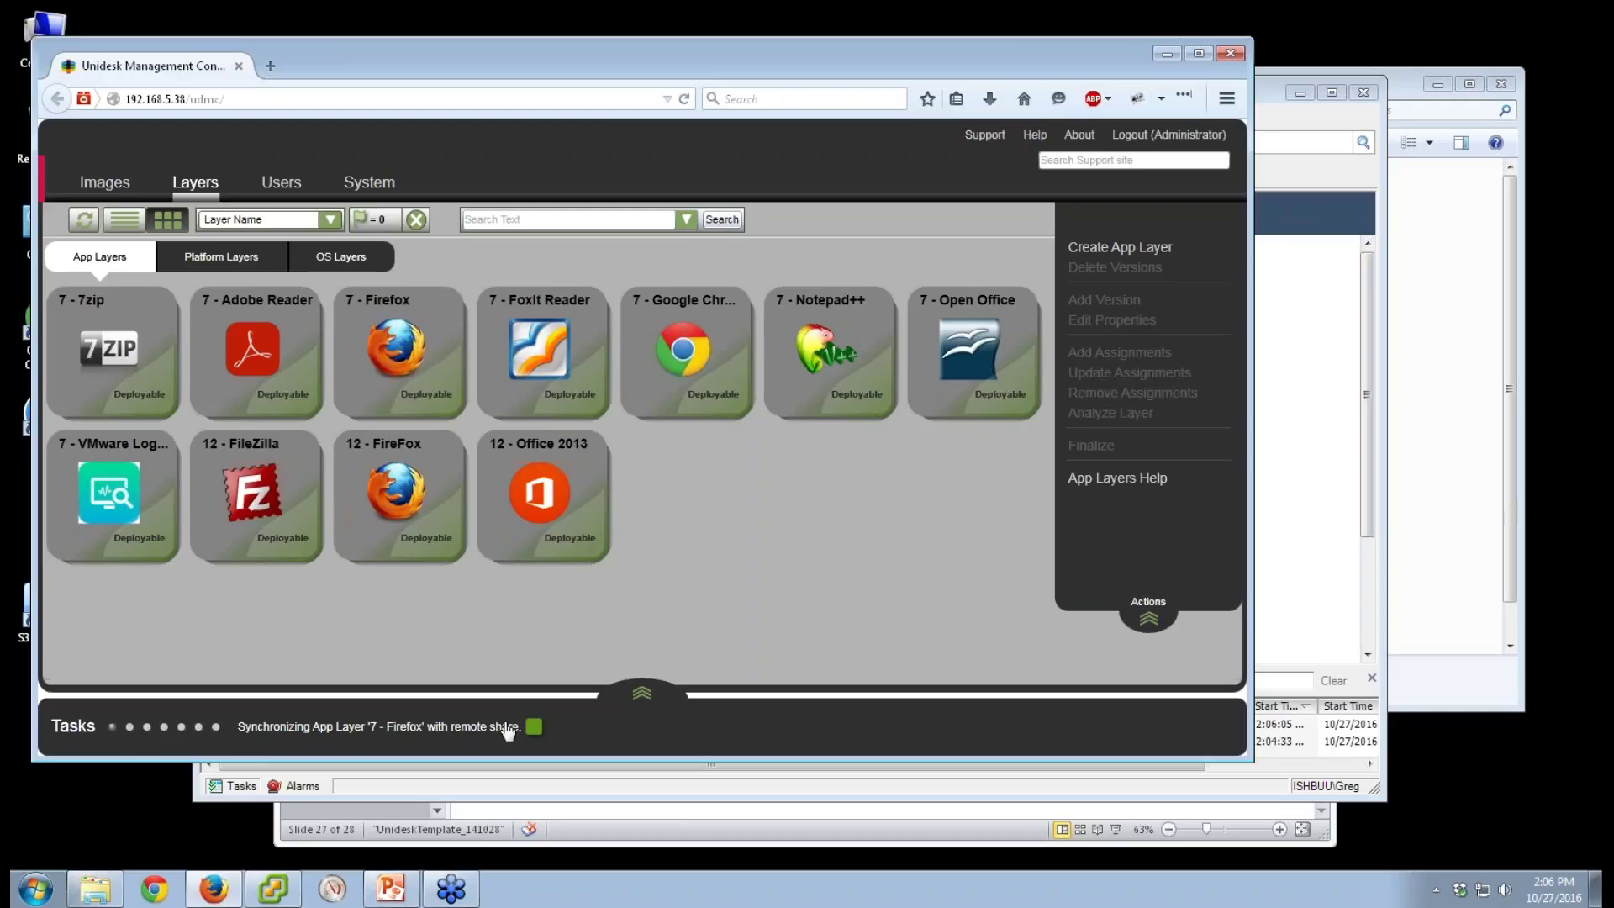
pyautogui.moveTo(397, 340)
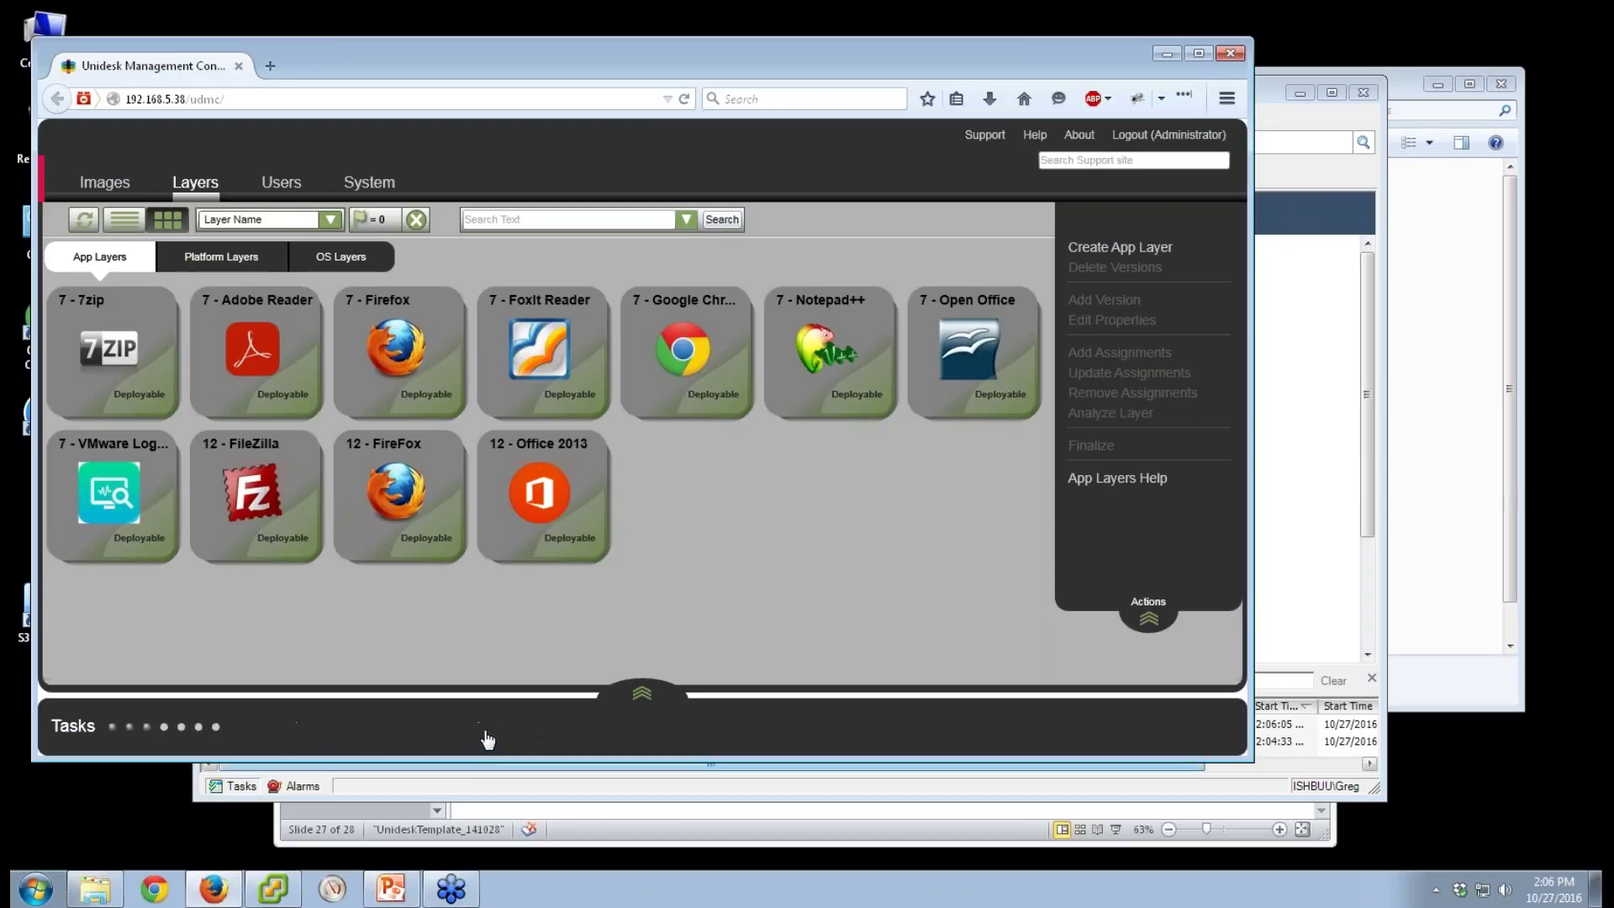
# Update the 7 - Firefox layer's elastic assignment for the last listed user account to version 49.0.2, leaving image templates unselected
pyautogui.rightClick(430, 380)
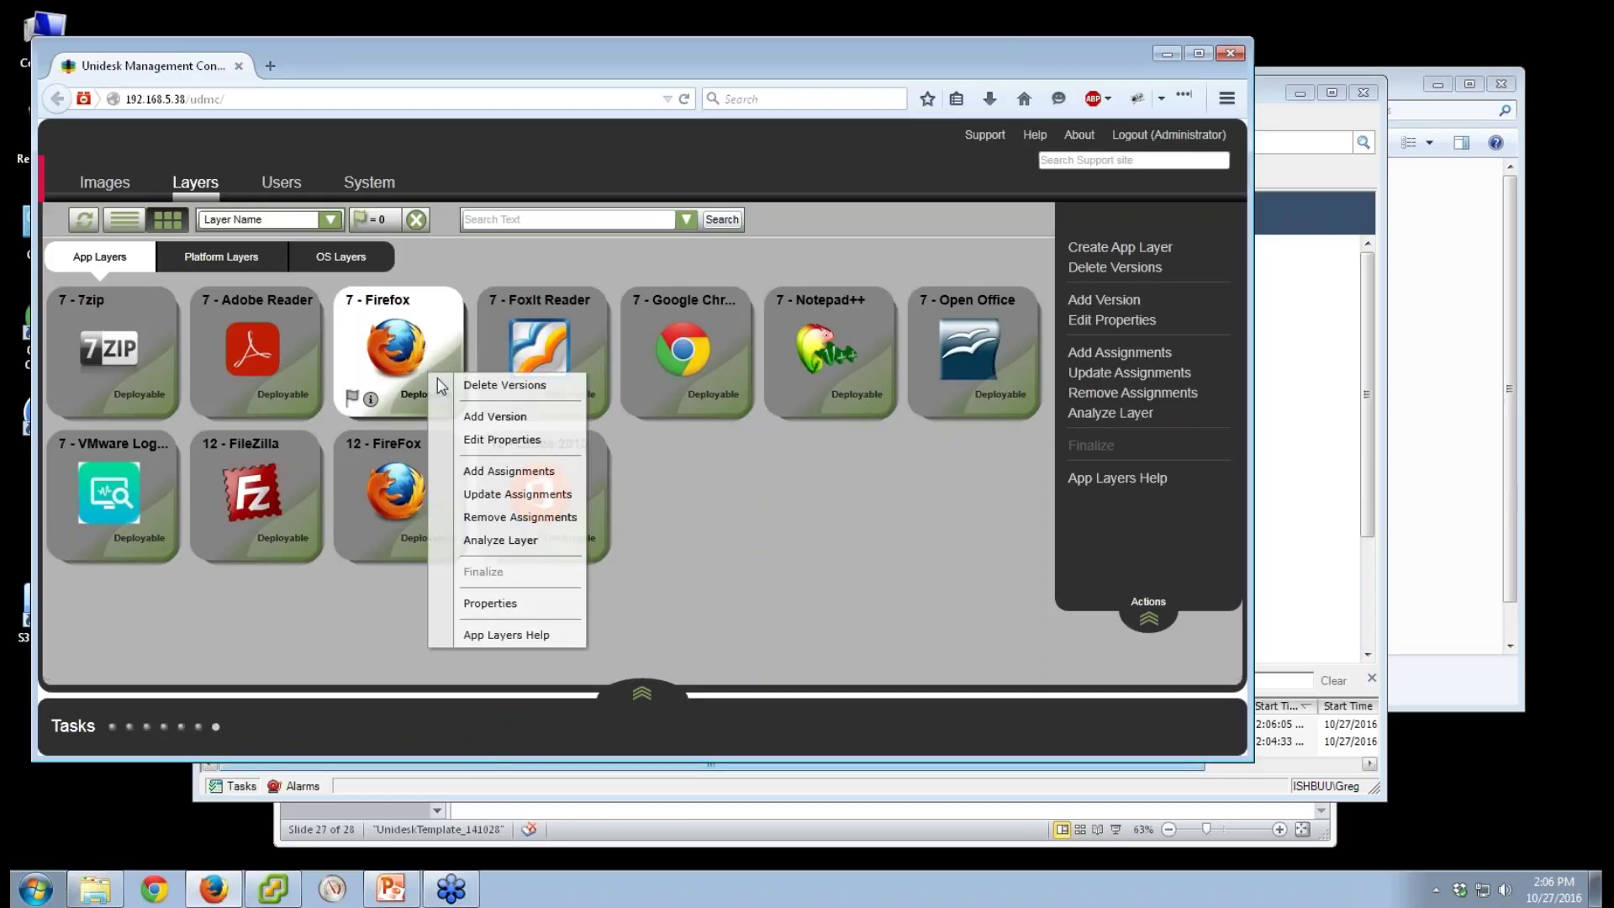
pyautogui.click(505, 498)
pyautogui.click(532, 424)
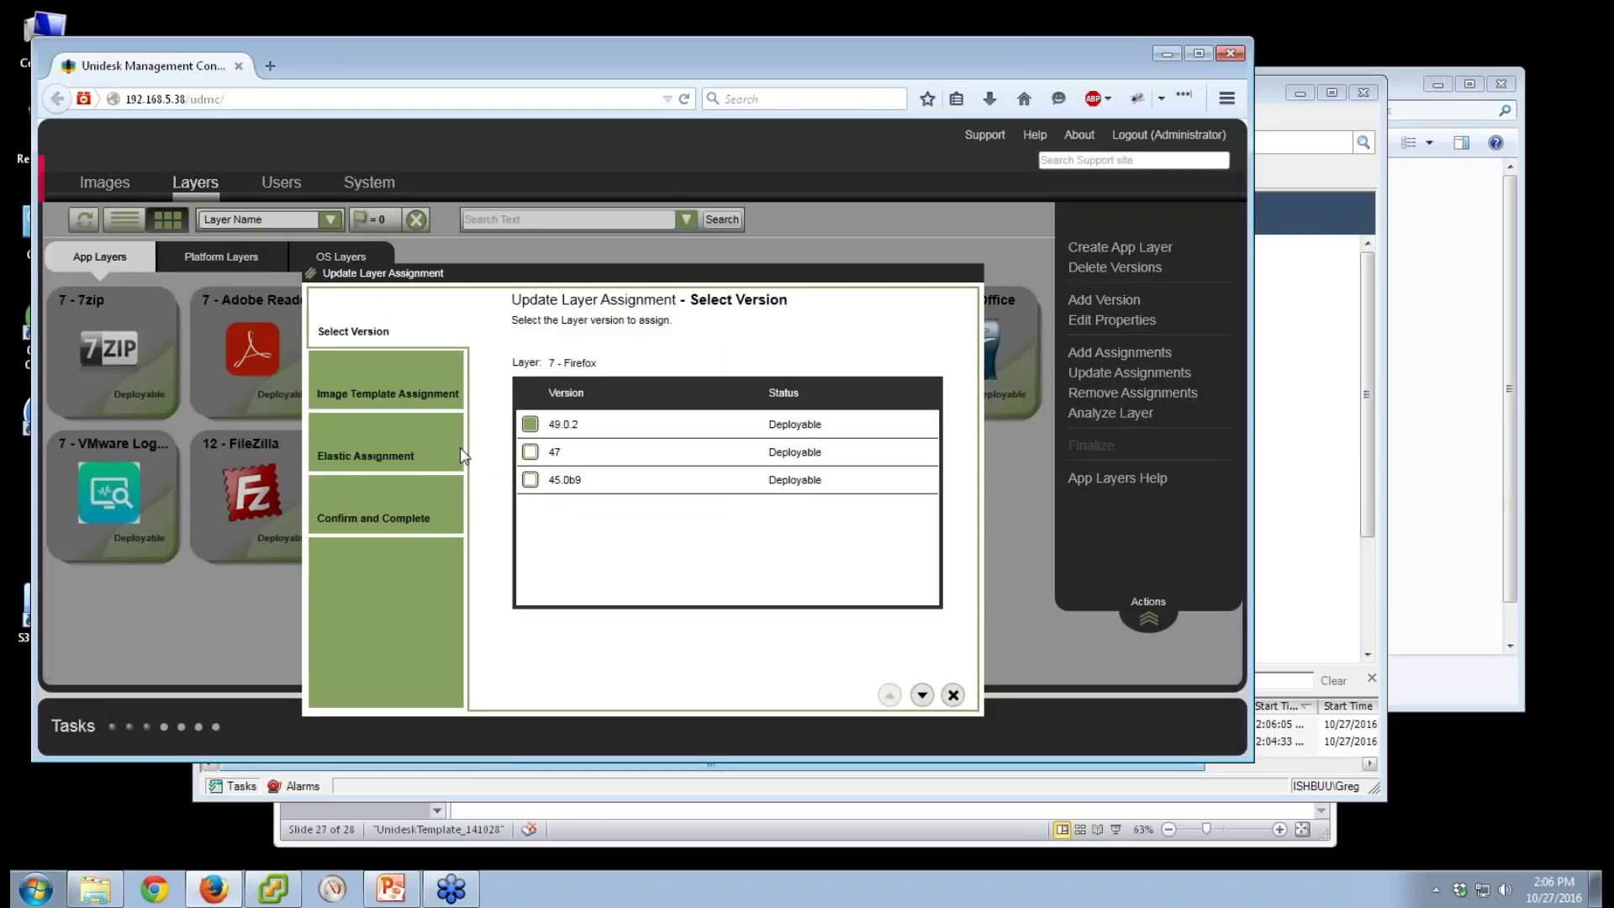
pyautogui.click(379, 387)
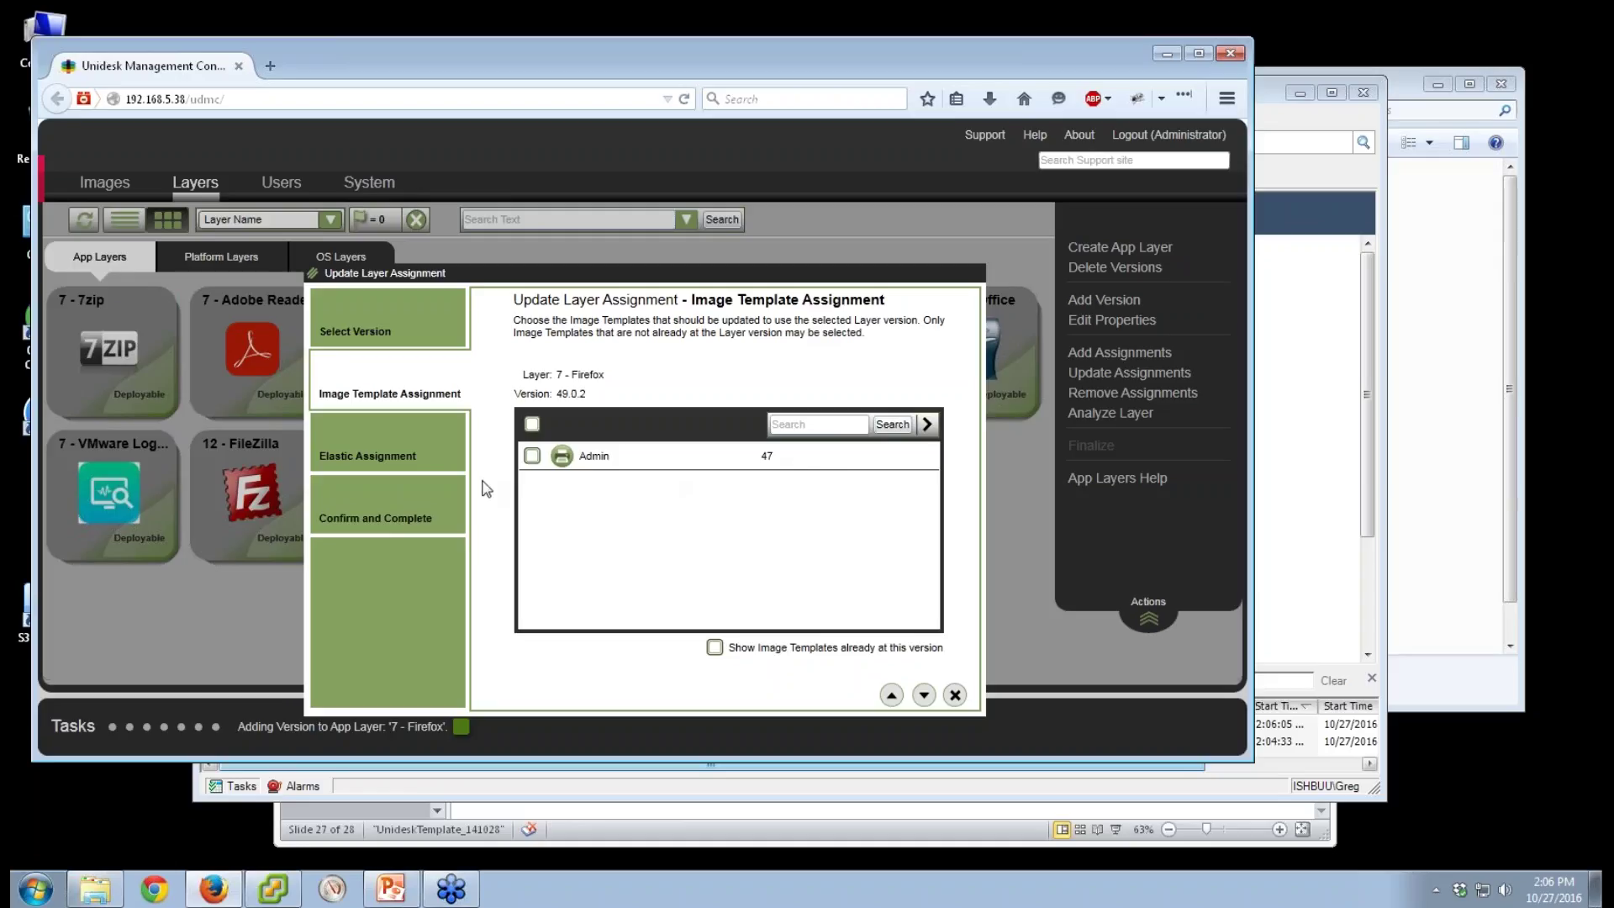
pyautogui.click(340, 438)
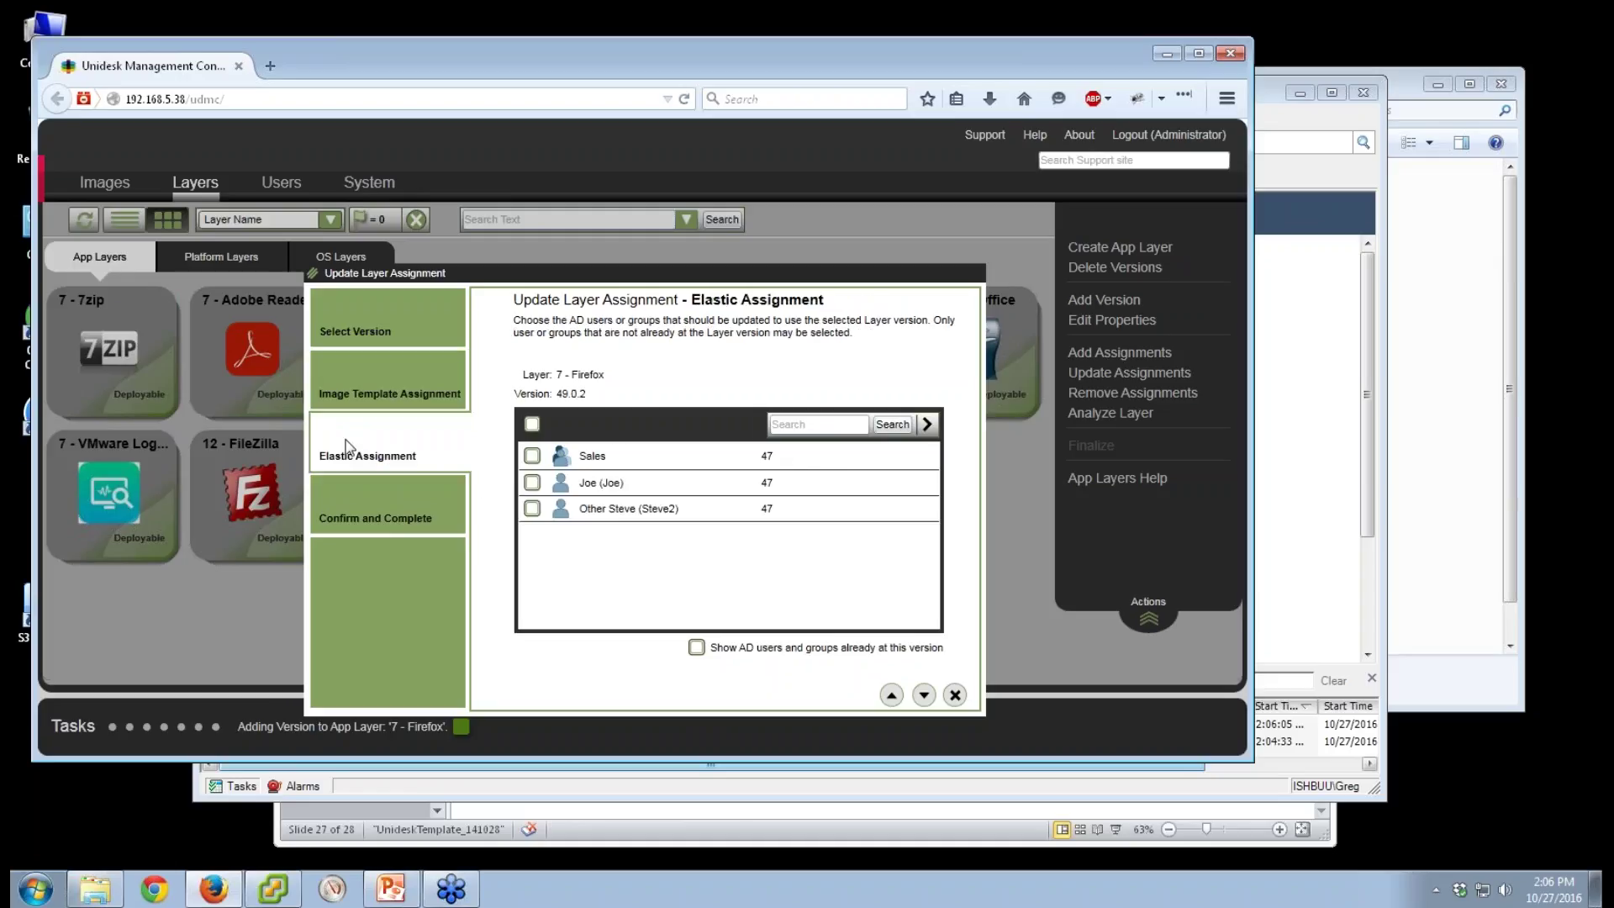
pyautogui.click(533, 508)
pyautogui.click(445, 520)
pyautogui.click(770, 696)
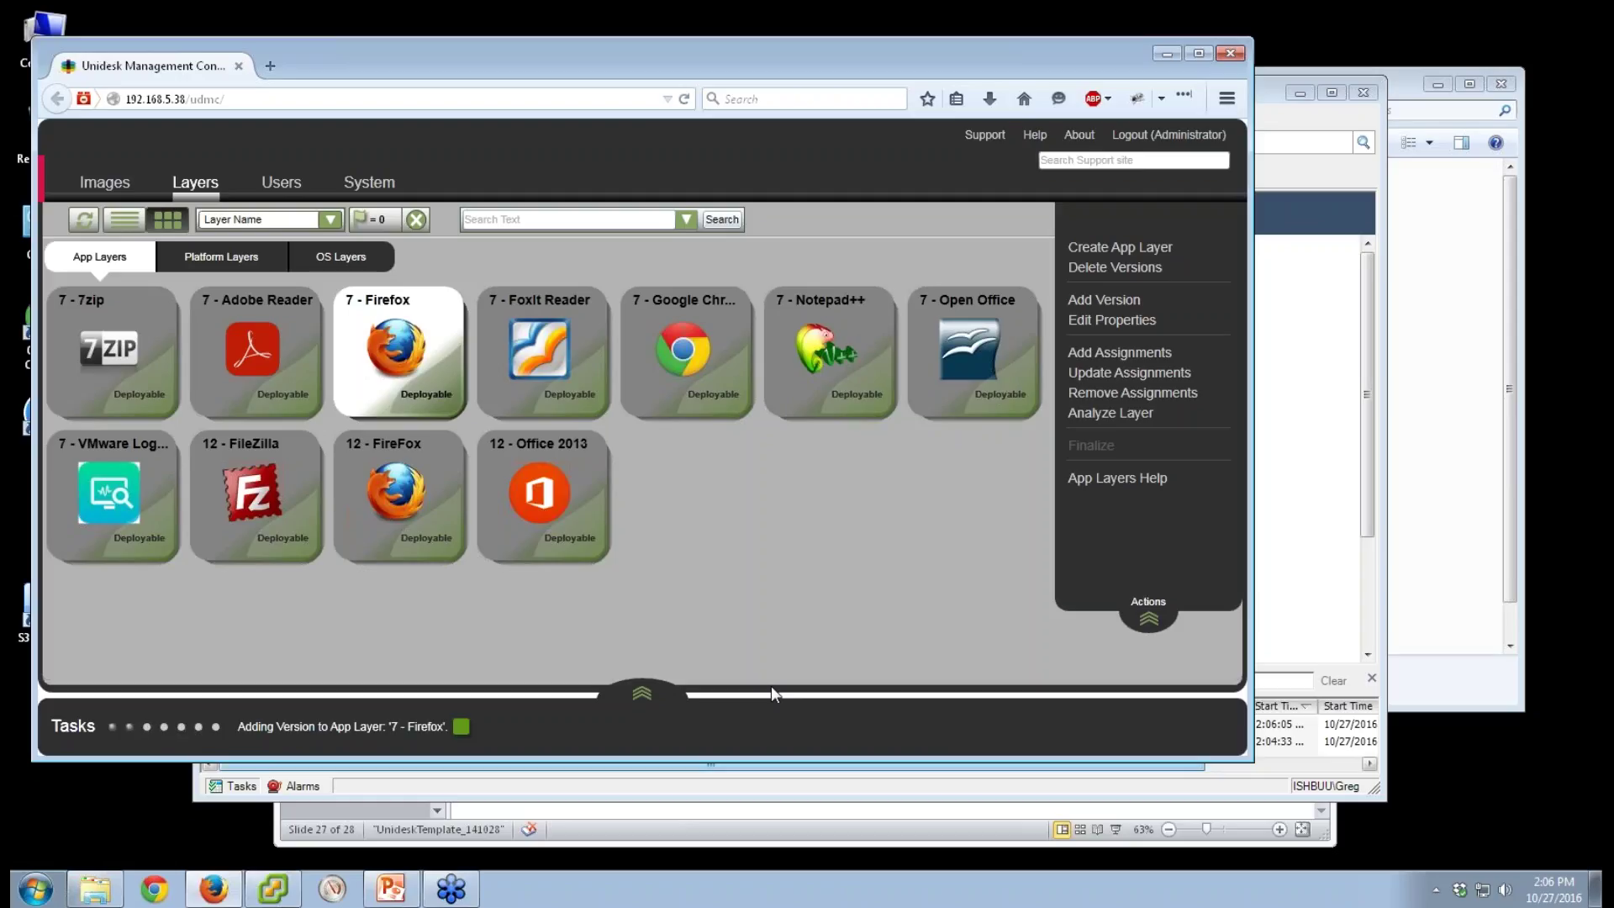
# Roll the same user's elastic assignment of the 7 - Firefox layer back to version 47, selecting no image templates
pyautogui.rightClick(414, 365)
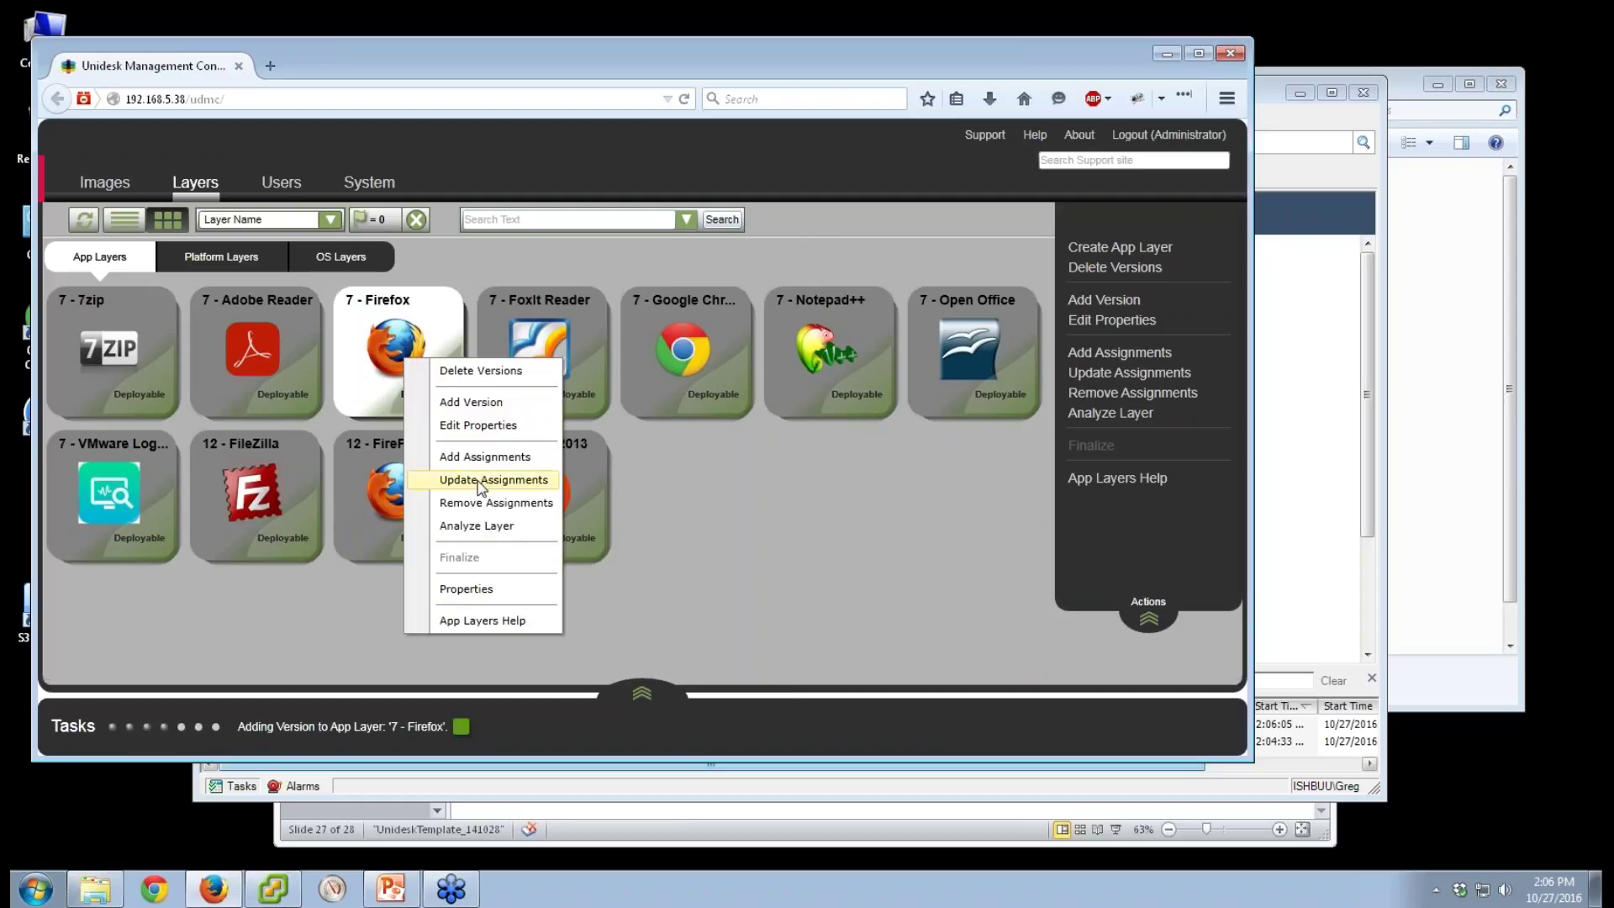
pyautogui.click(522, 477)
pyautogui.click(530, 452)
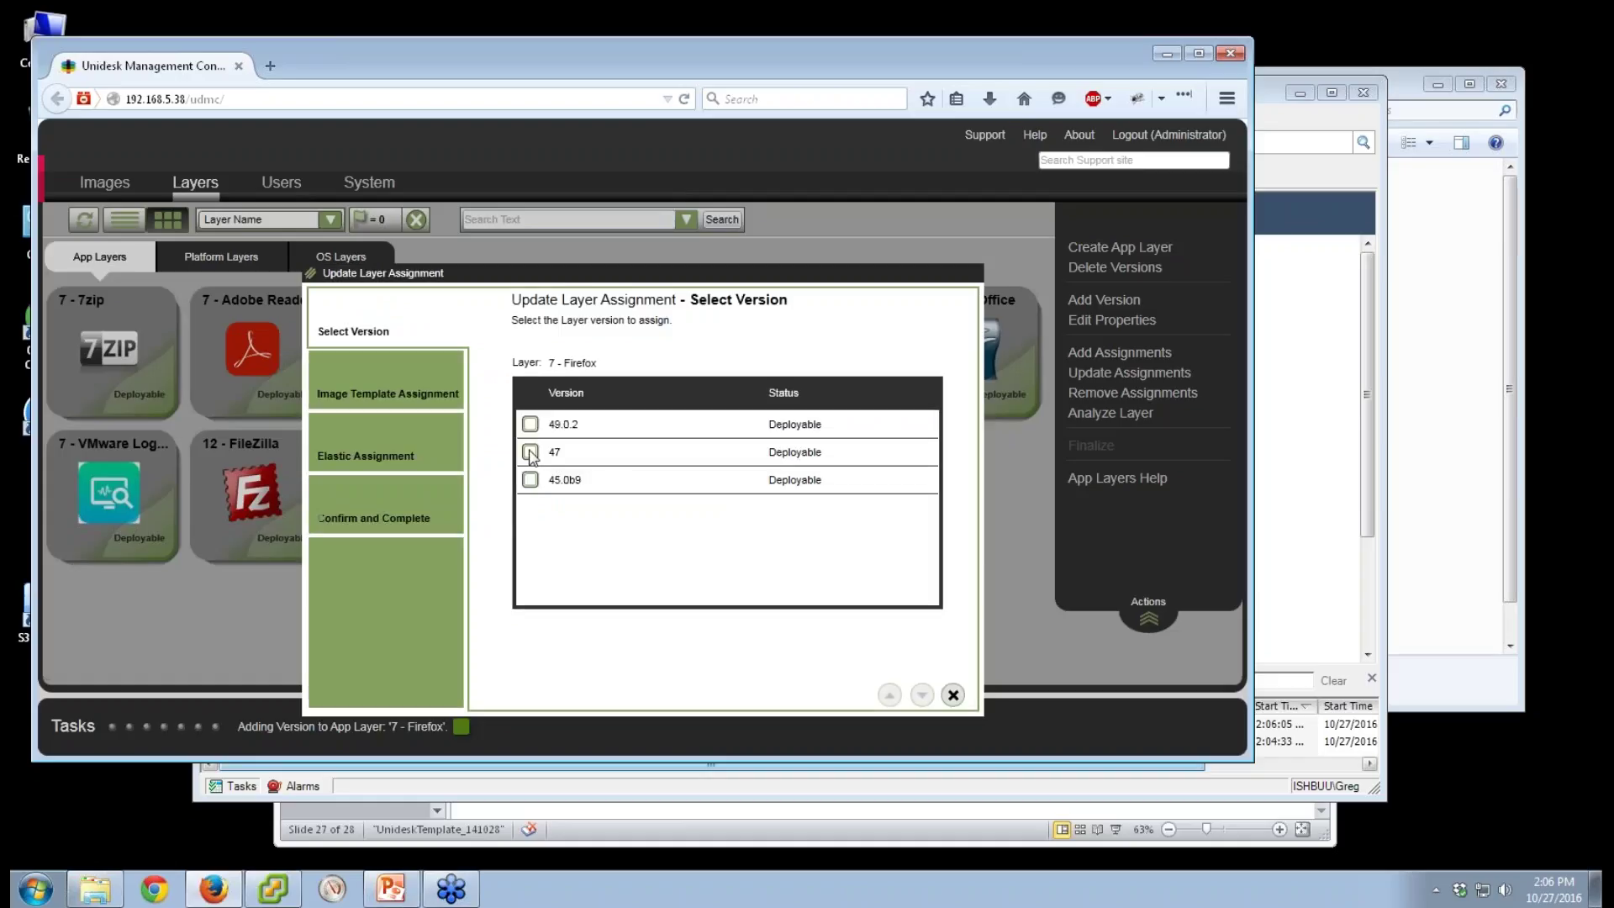
pyautogui.click(400, 378)
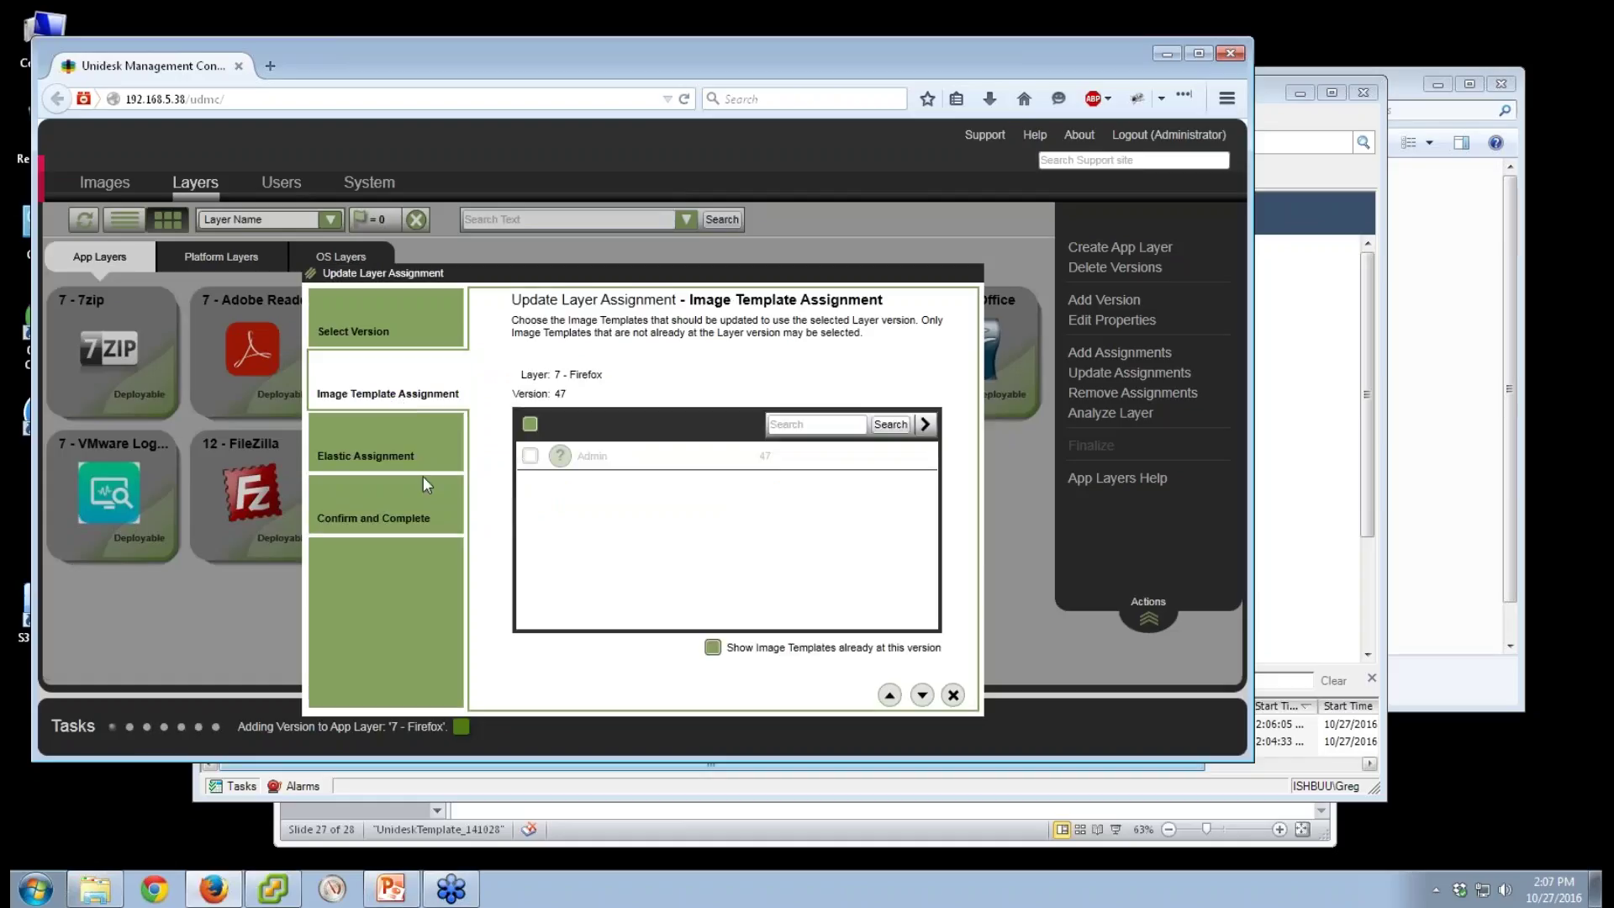
pyautogui.click(392, 442)
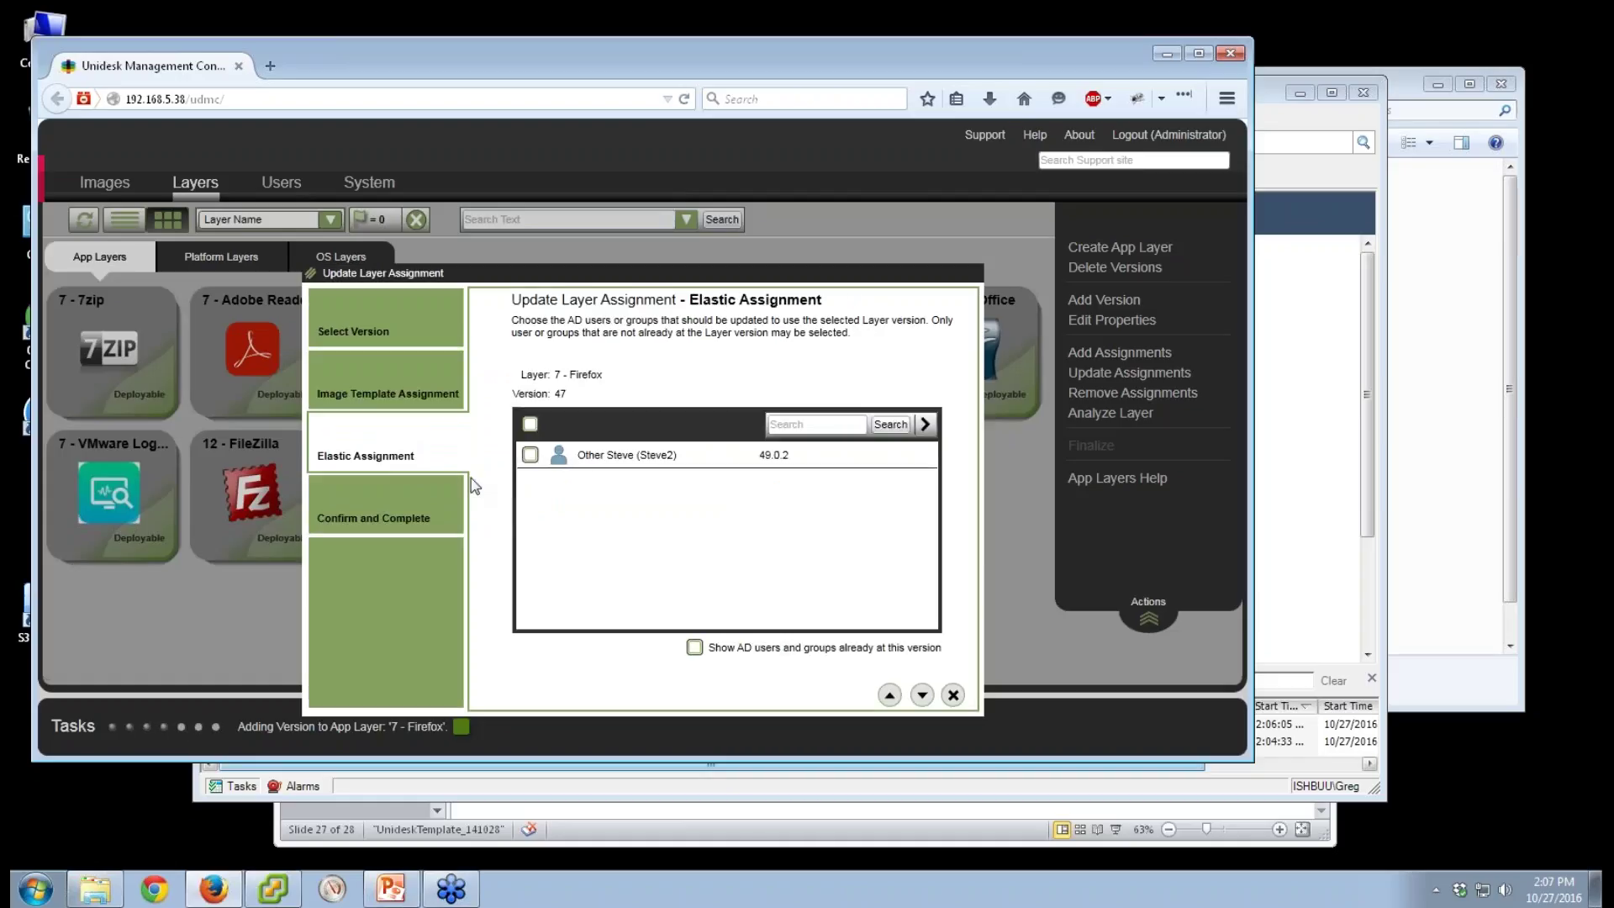
pyautogui.click(529, 455)
pyautogui.click(416, 515)
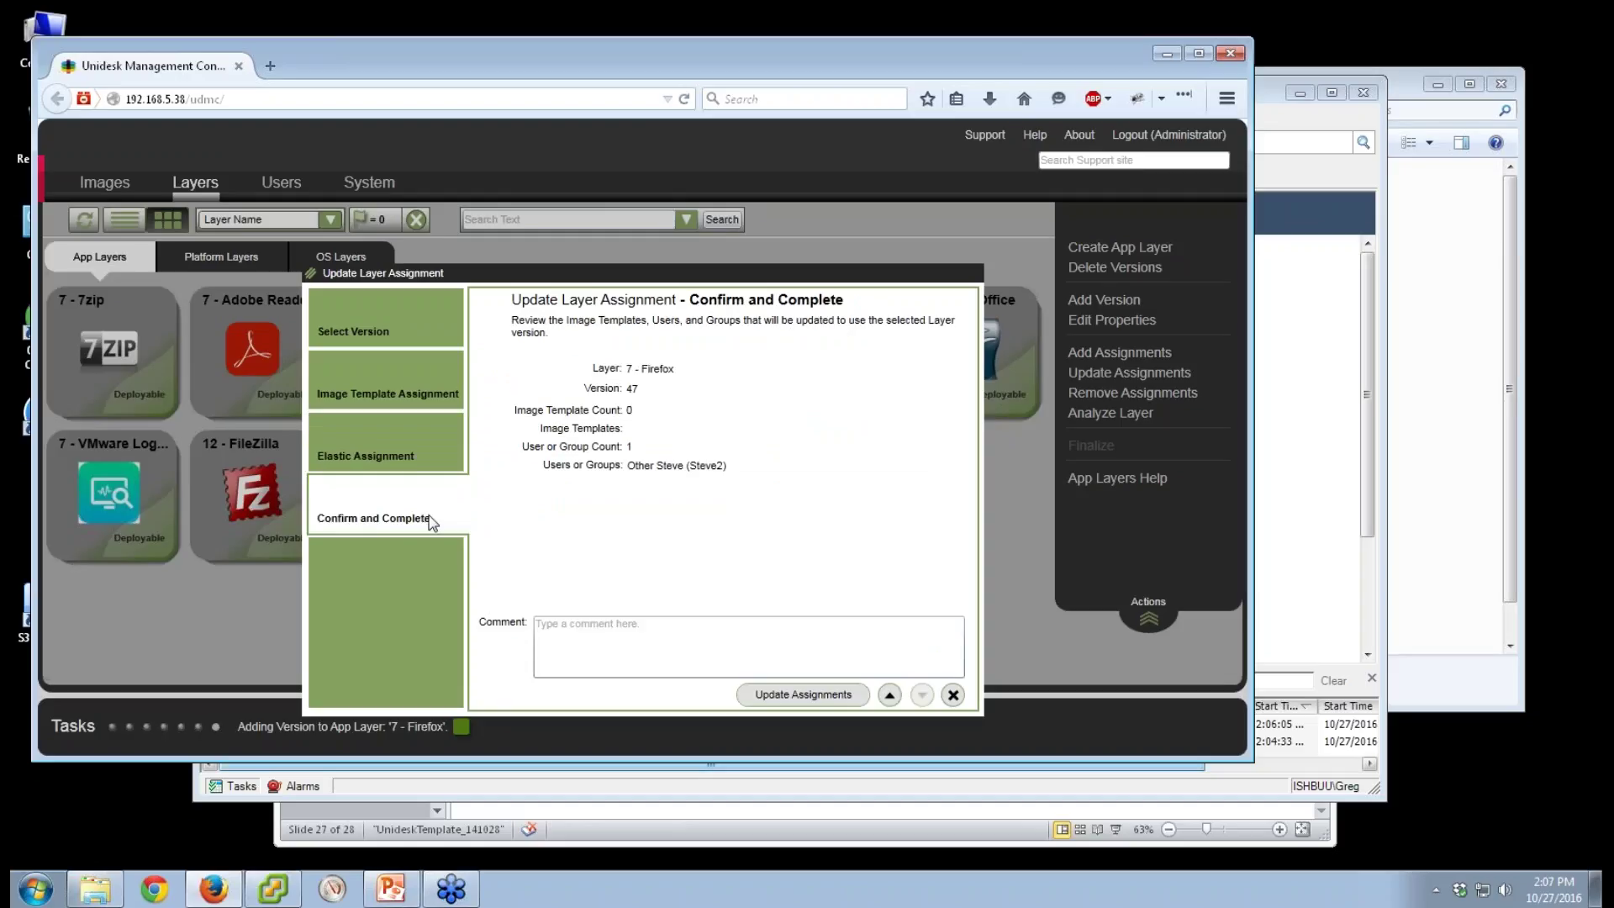
pyautogui.click(807, 696)
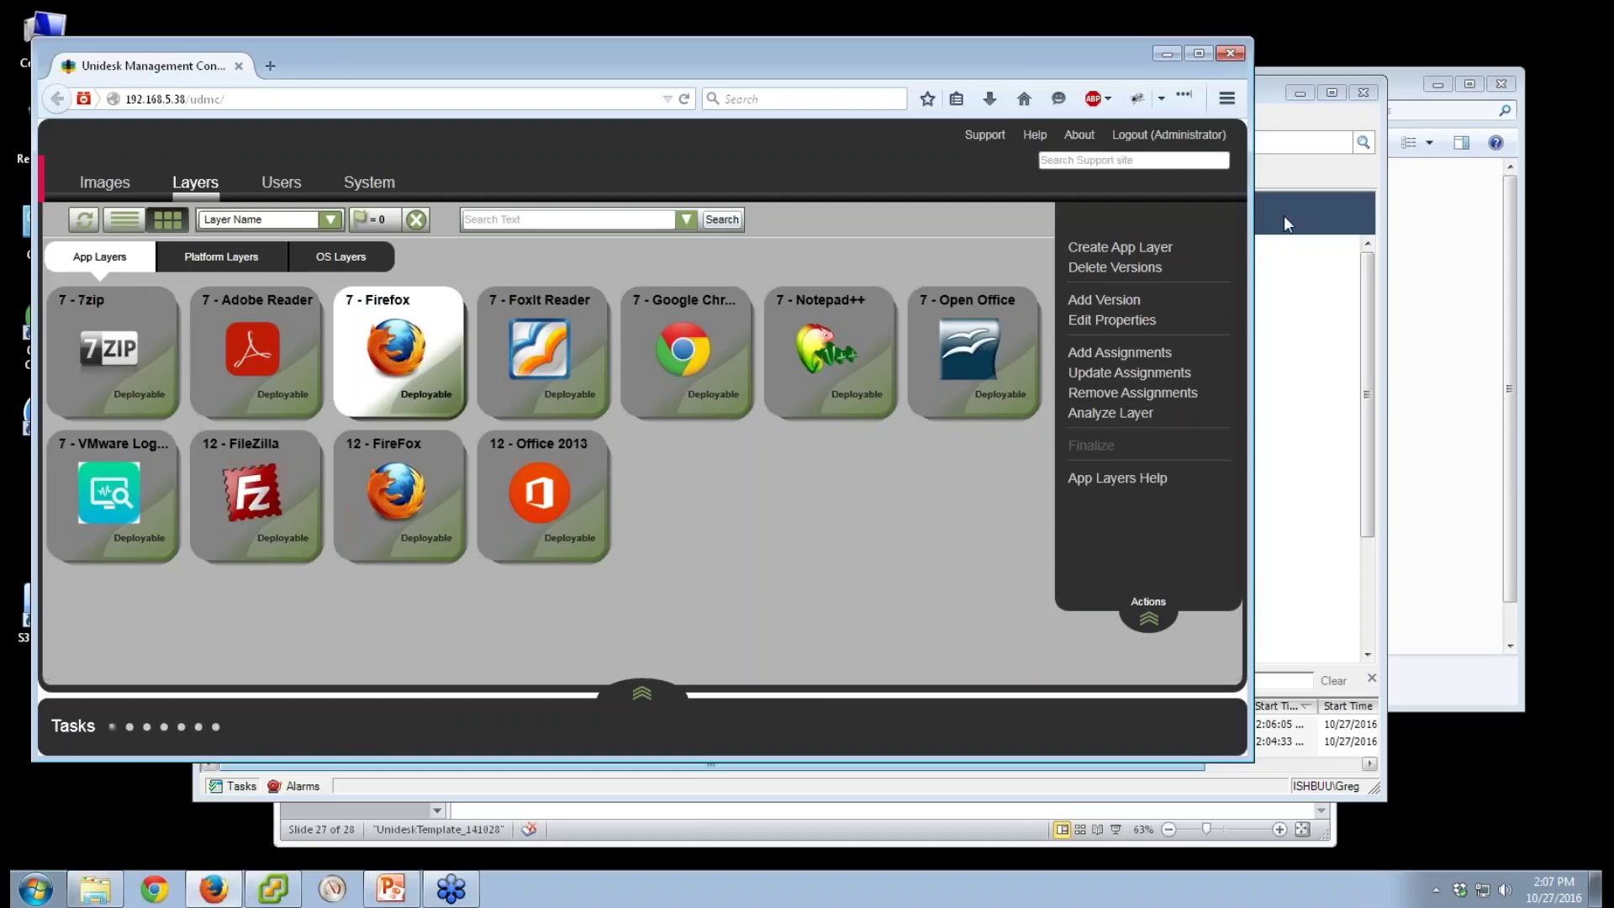
# View the list of image templates and switch to the closing slide of the PowerPoint presentation
pyautogui.click(95, 183)
pyautogui.click(115, 190)
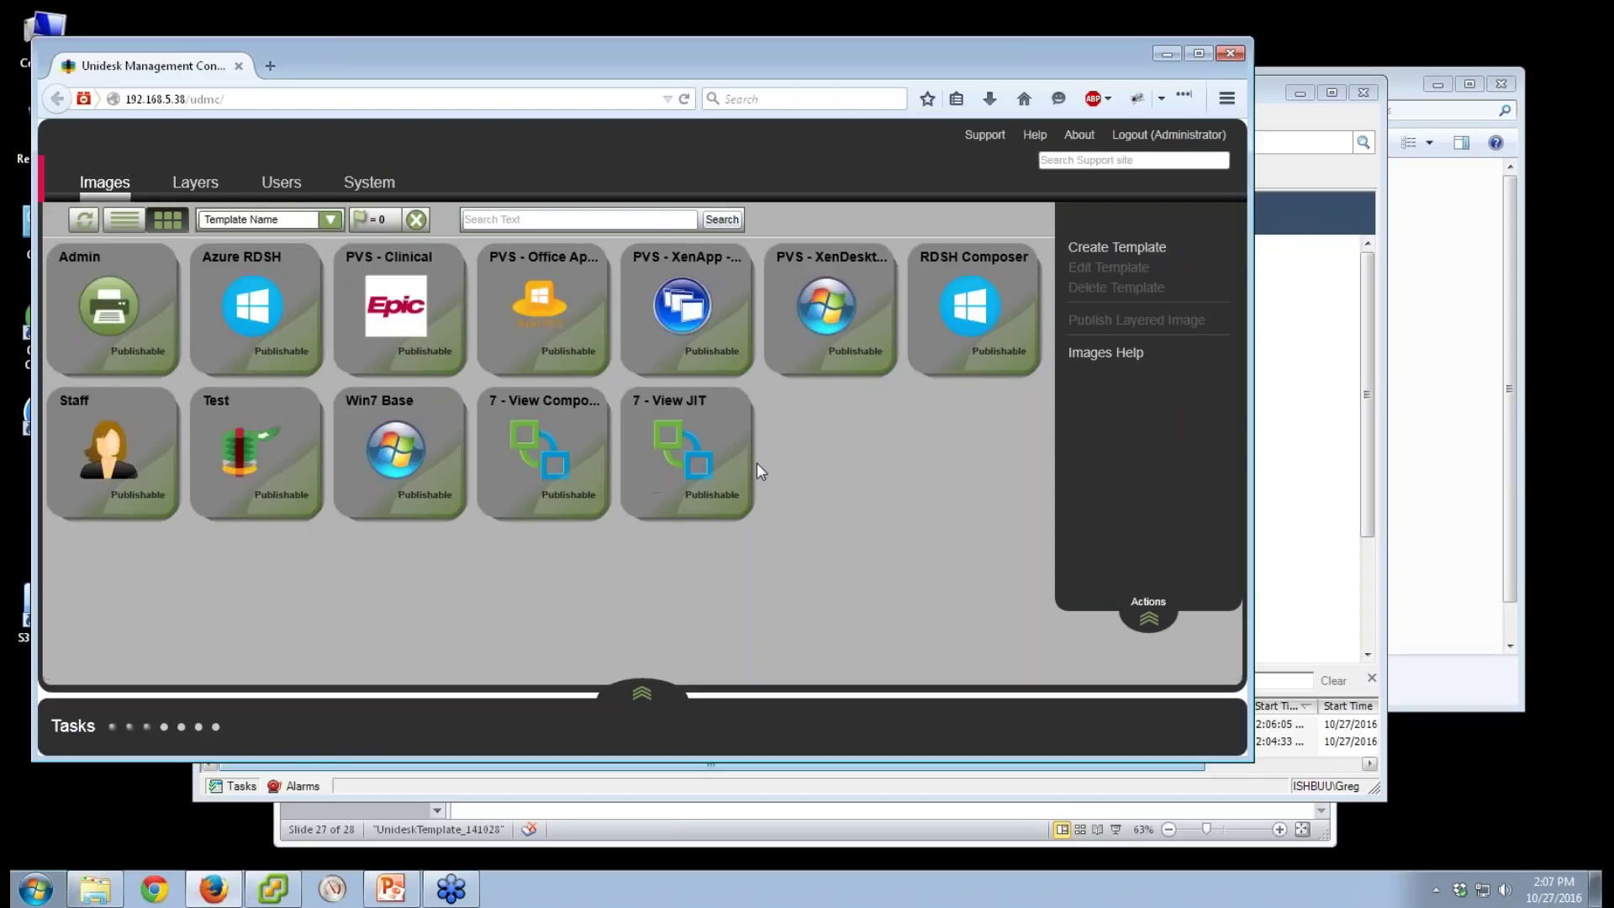
pyautogui.moveTo(241, 292)
pyautogui.click(1589, 37)
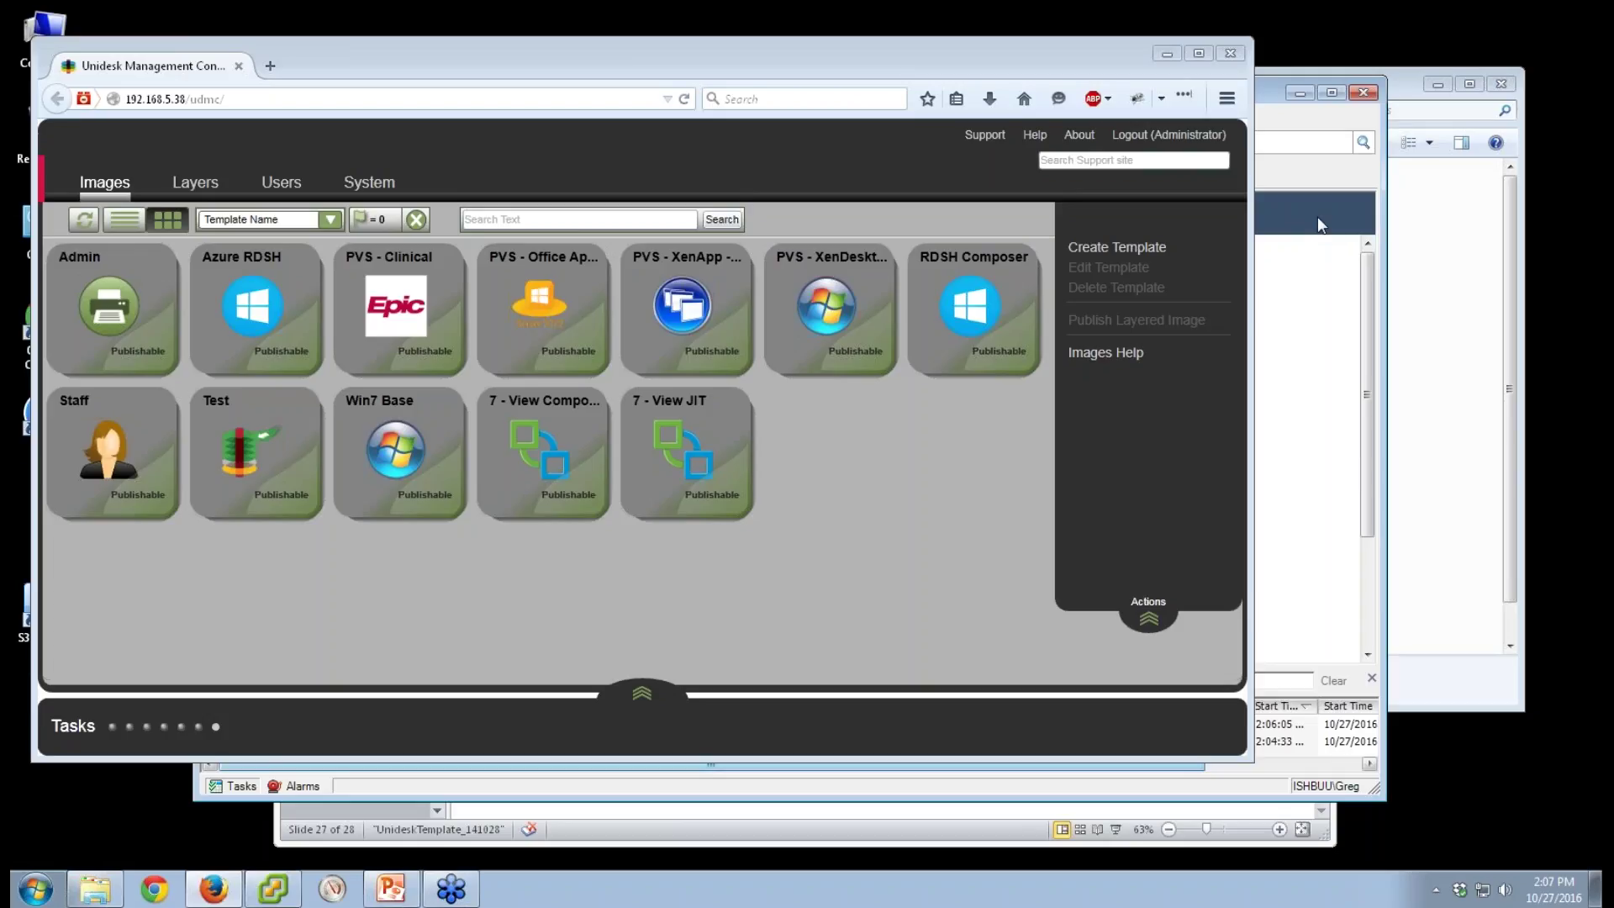
pyautogui.hotkey('alt', 'Tab')
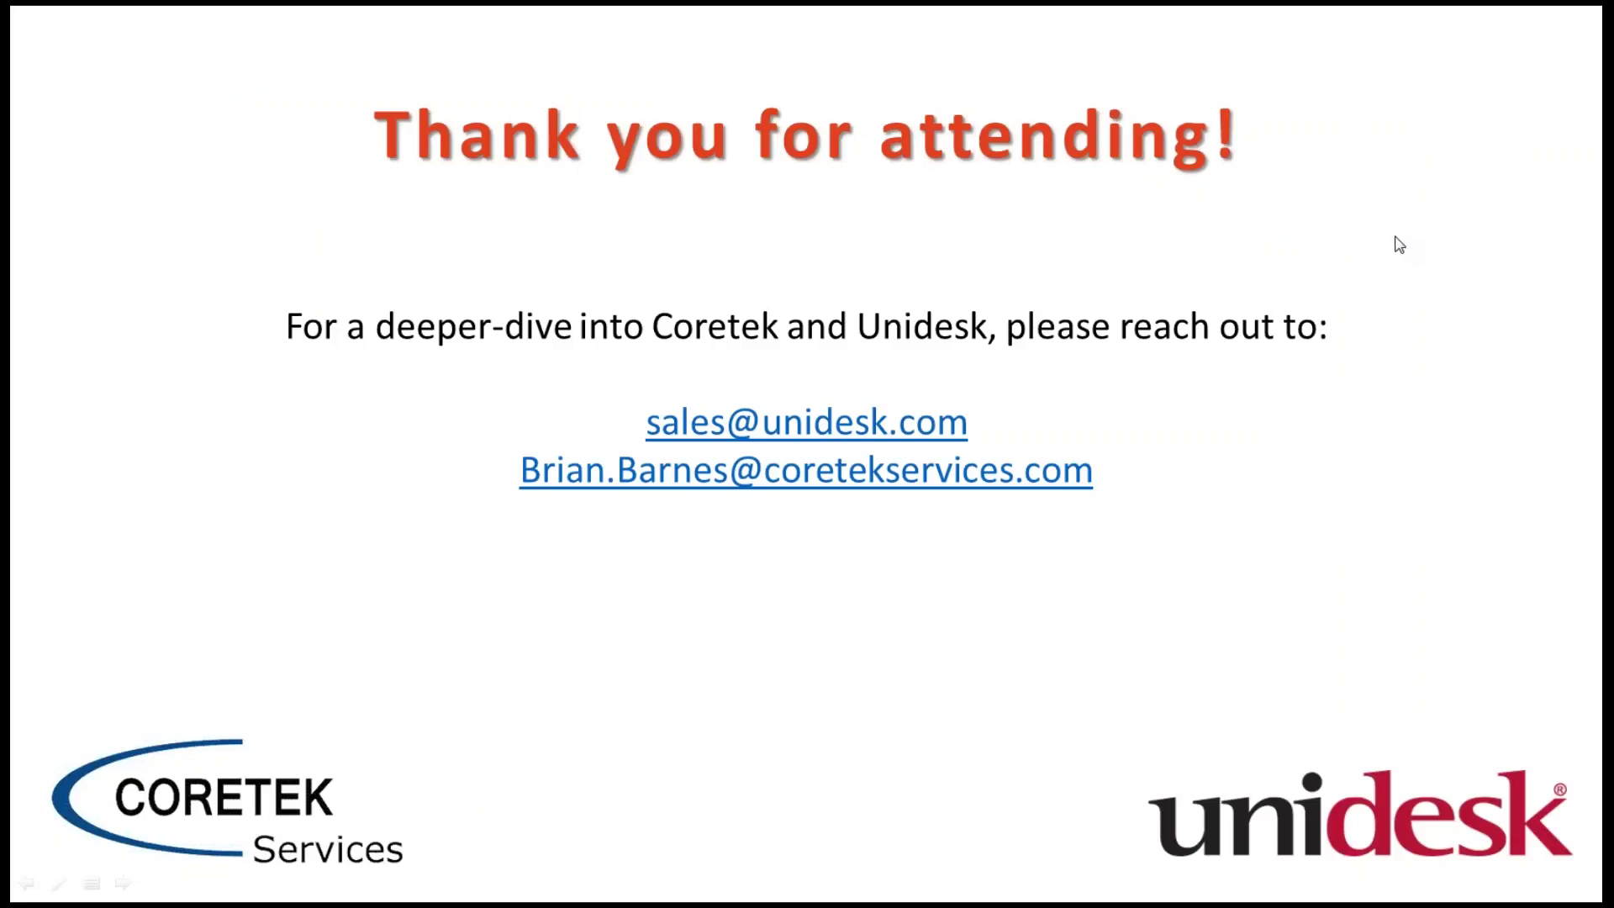